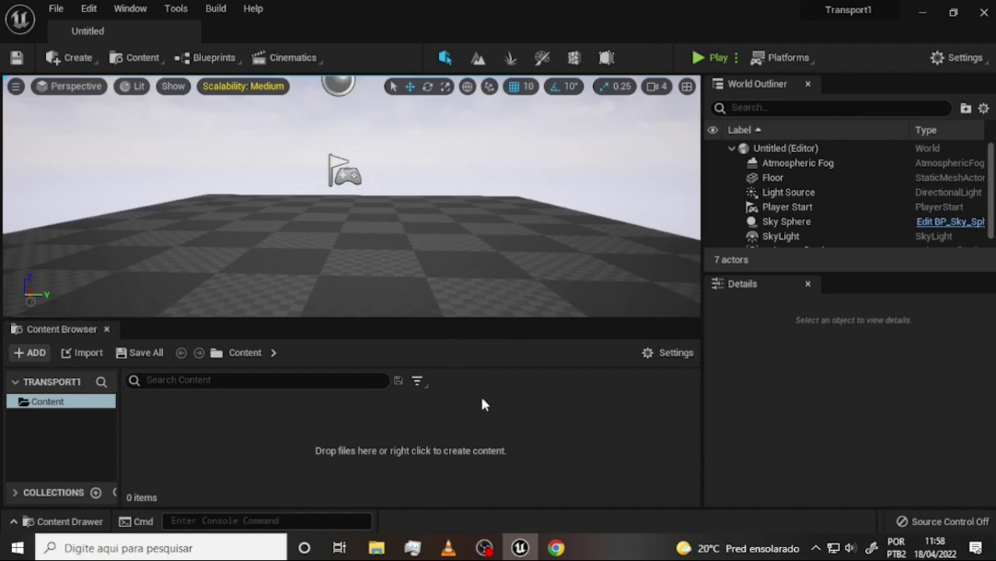
# Bring the paused State of Unreal 2022 video in VLC to the front.
pyautogui.click(448, 549)
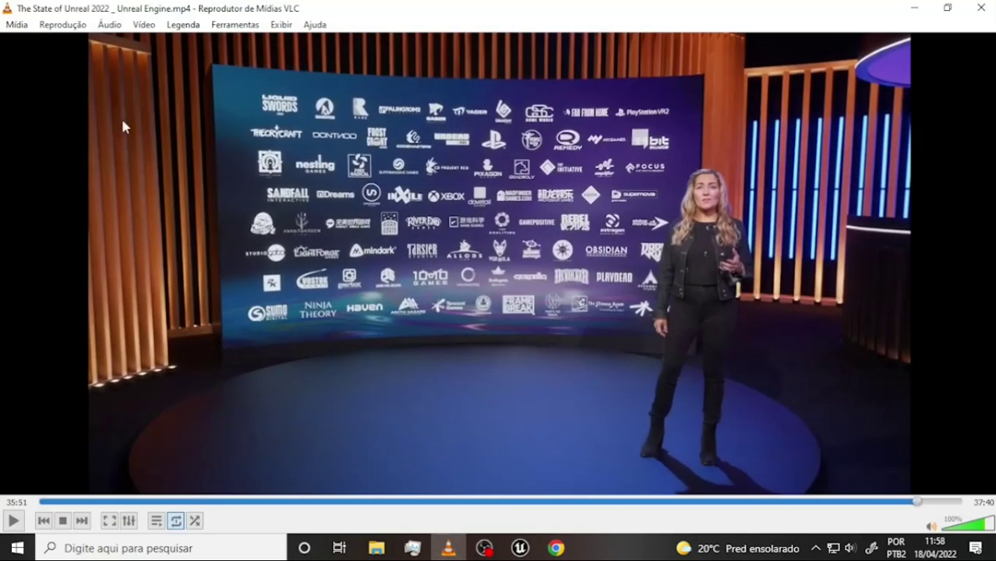
# Skim the video from near its start past 04:32 to the Unreal editor gameplay part.
pyautogui.click(48, 502)
pyautogui.moveTo(95, 501)
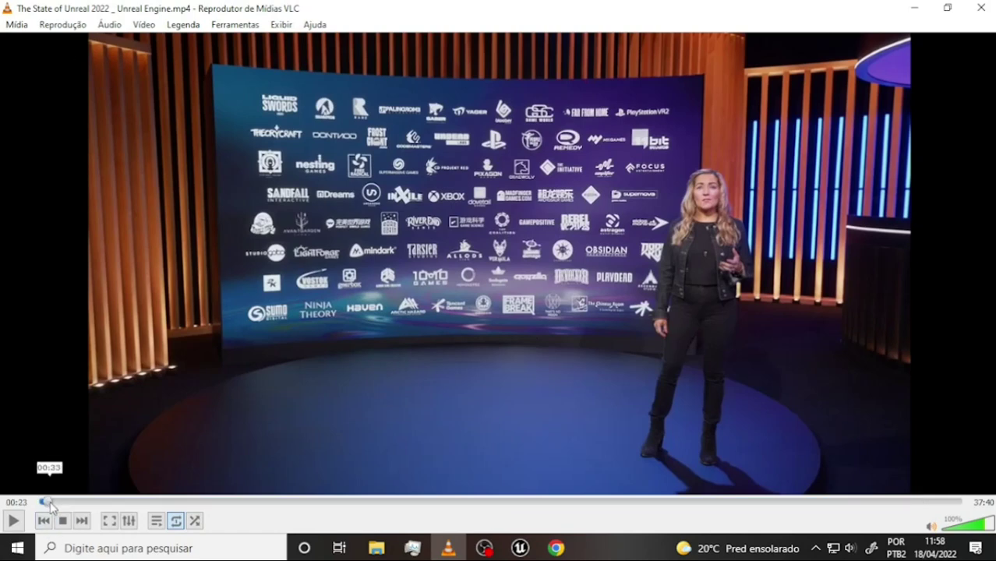
pyautogui.moveTo(62, 501); pyautogui.dragTo(77, 502)
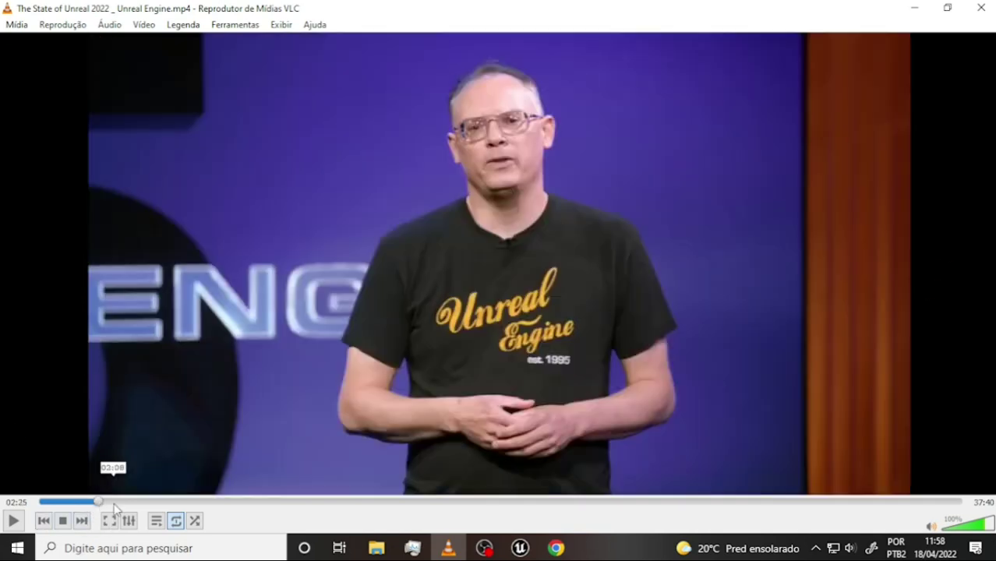
pyautogui.moveTo(95, 503); pyautogui.dragTo(115, 503)
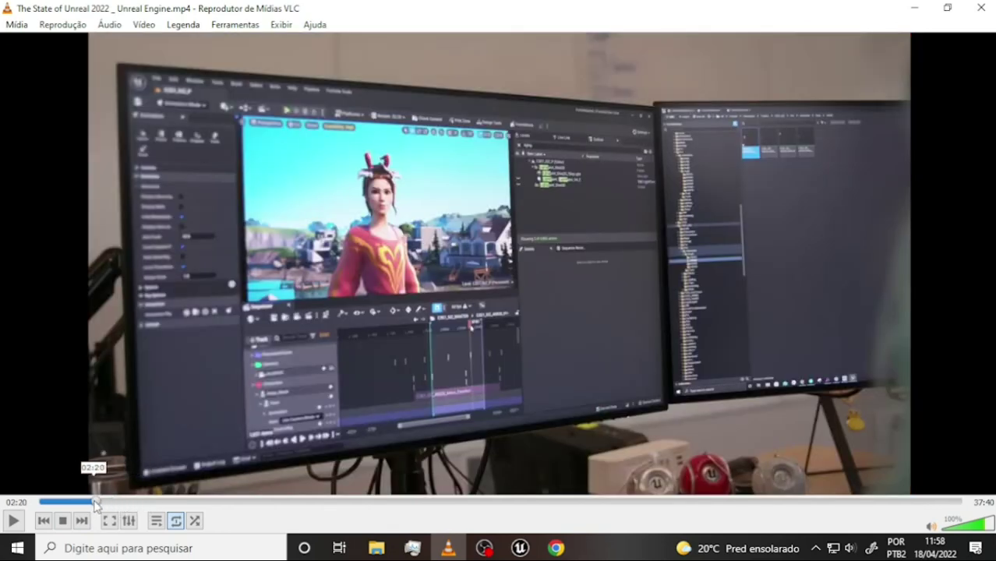
pyautogui.click(95, 502)
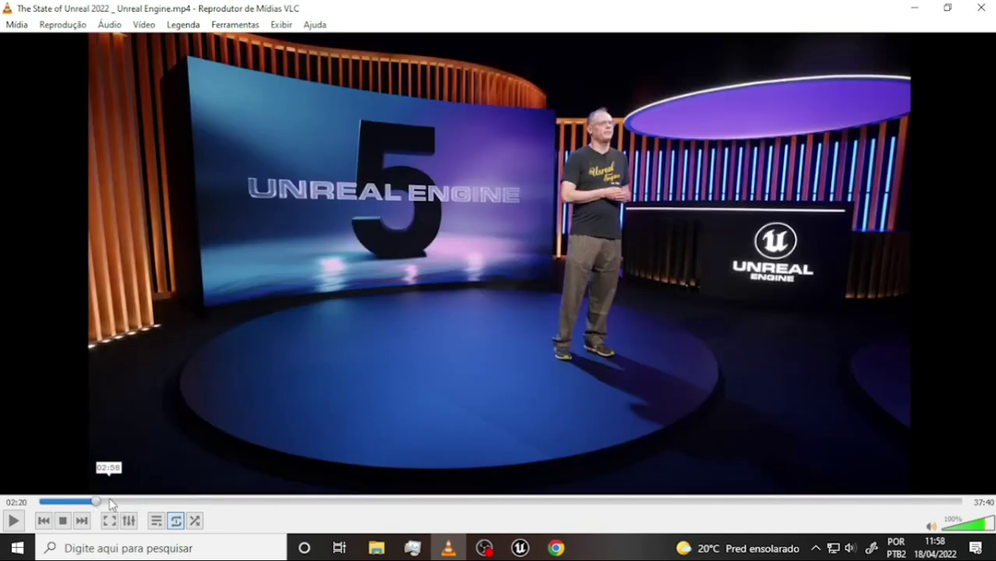
pyautogui.click(110, 503)
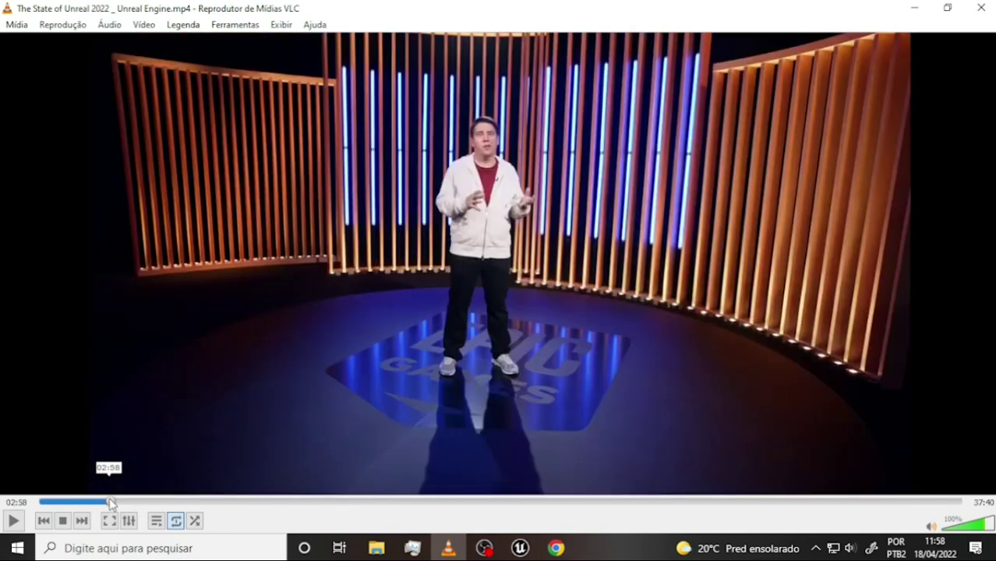
pyautogui.click(128, 503)
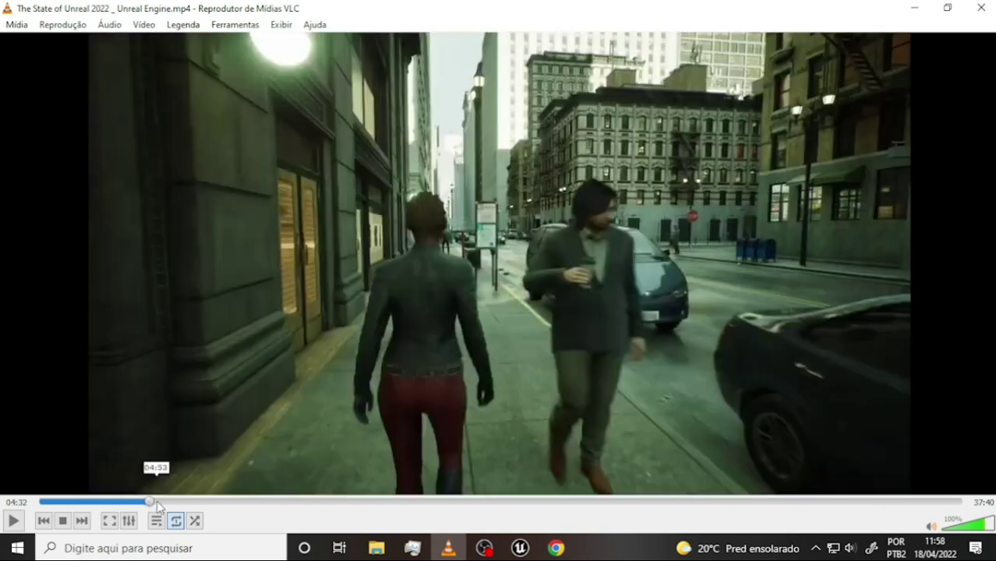
pyautogui.click(149, 503)
pyautogui.click(173, 502)
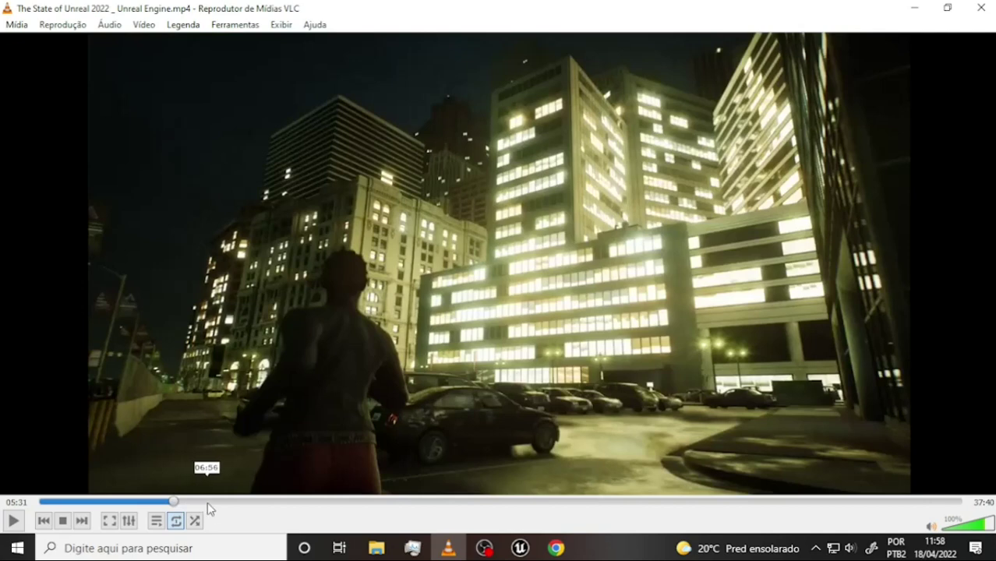
pyautogui.click(207, 503)
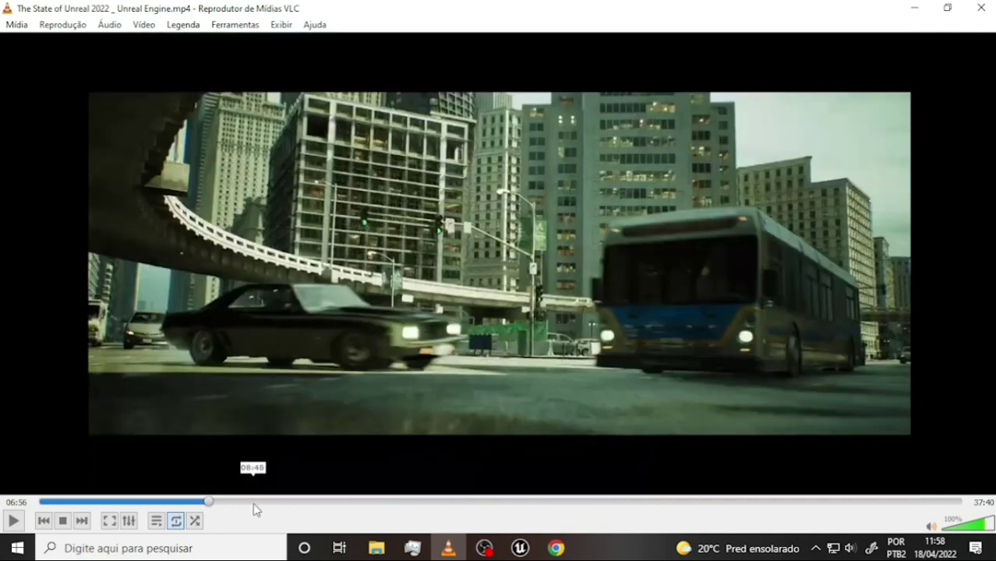
pyautogui.click(255, 503)
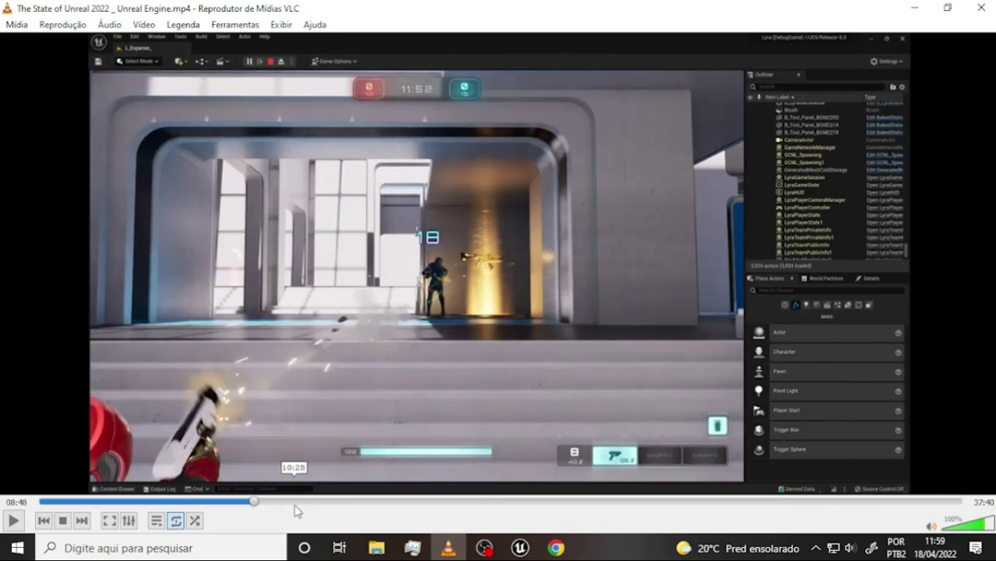
# Skim forward through the statue wall and sci-fi scenes to 26:12.
pyautogui.moveTo(272, 505); pyautogui.dragTo(389, 503)
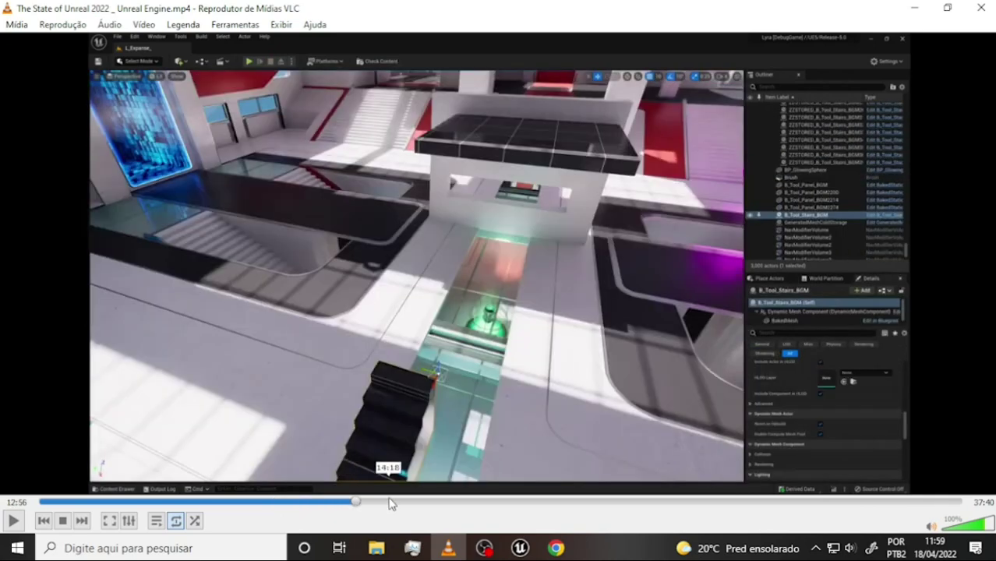
pyautogui.click(431, 503)
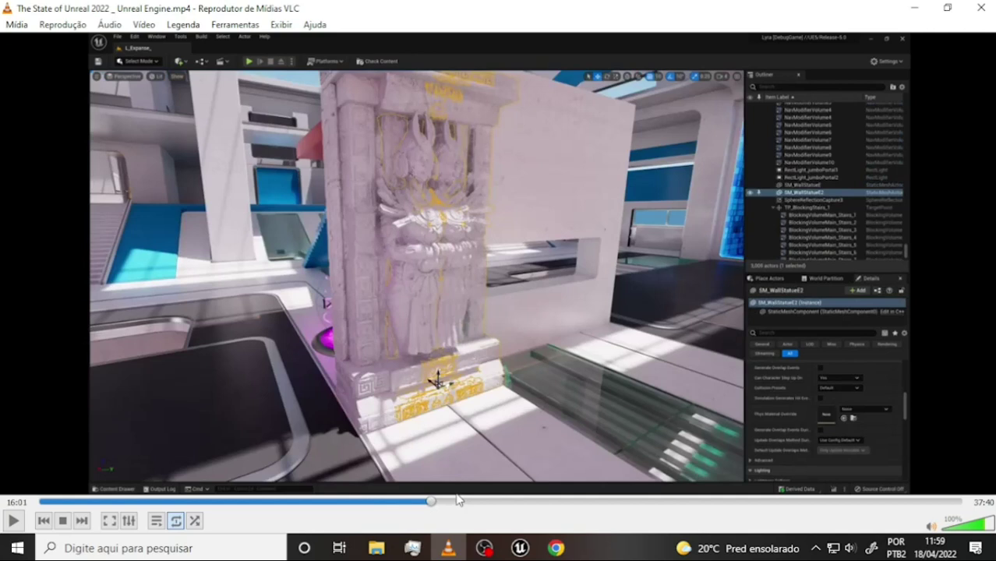
pyautogui.moveTo(460, 503)
pyautogui.click(460, 503)
pyautogui.click(493, 504)
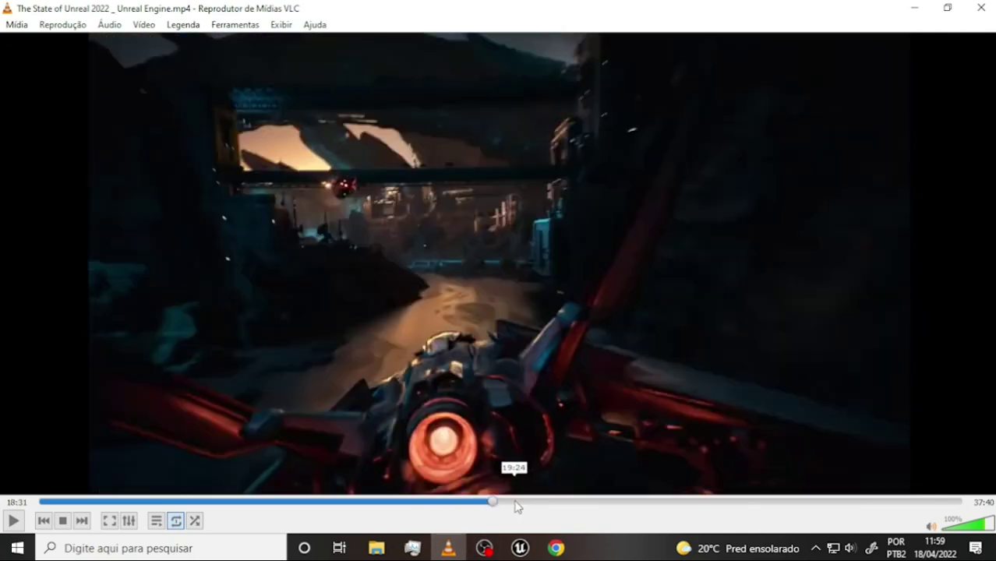
pyautogui.click(519, 503)
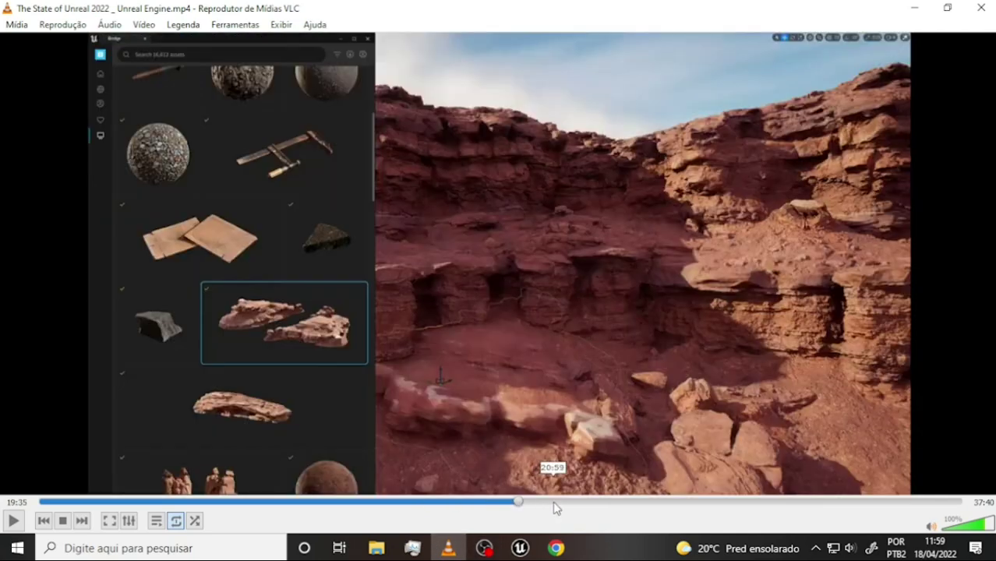
pyautogui.click(553, 503)
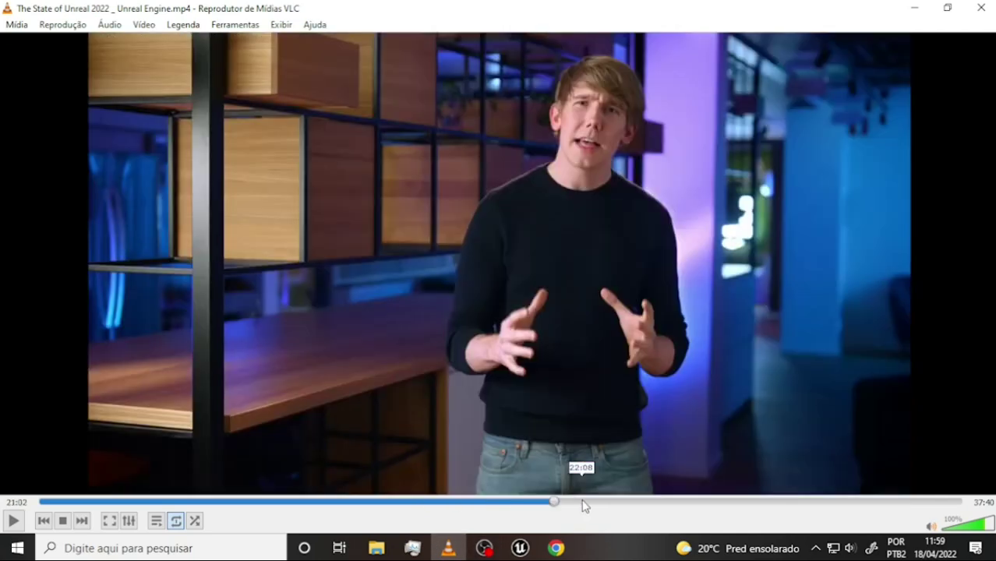
pyautogui.click(583, 504)
pyautogui.click(613, 503)
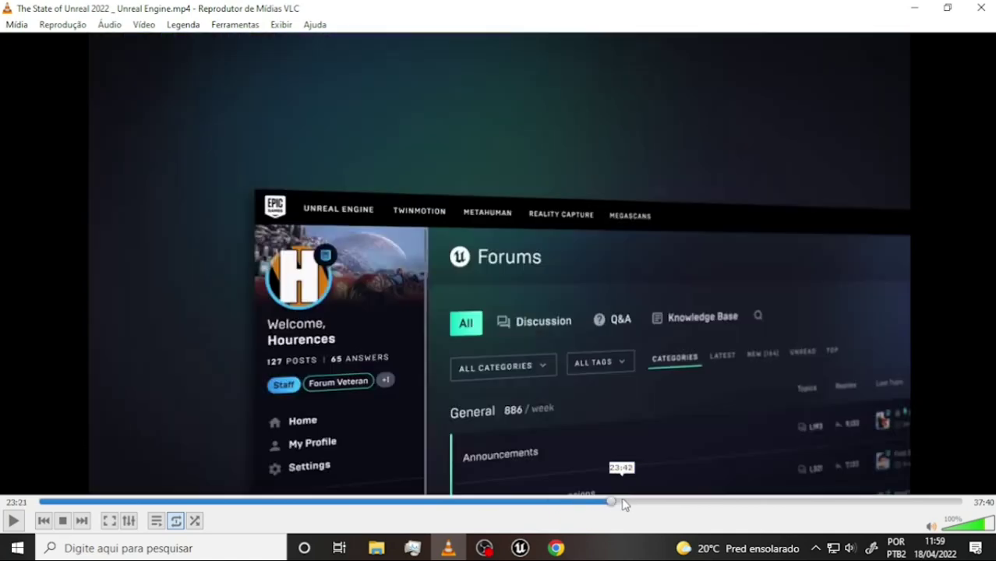
pyautogui.click(639, 504)
pyautogui.click(663, 503)
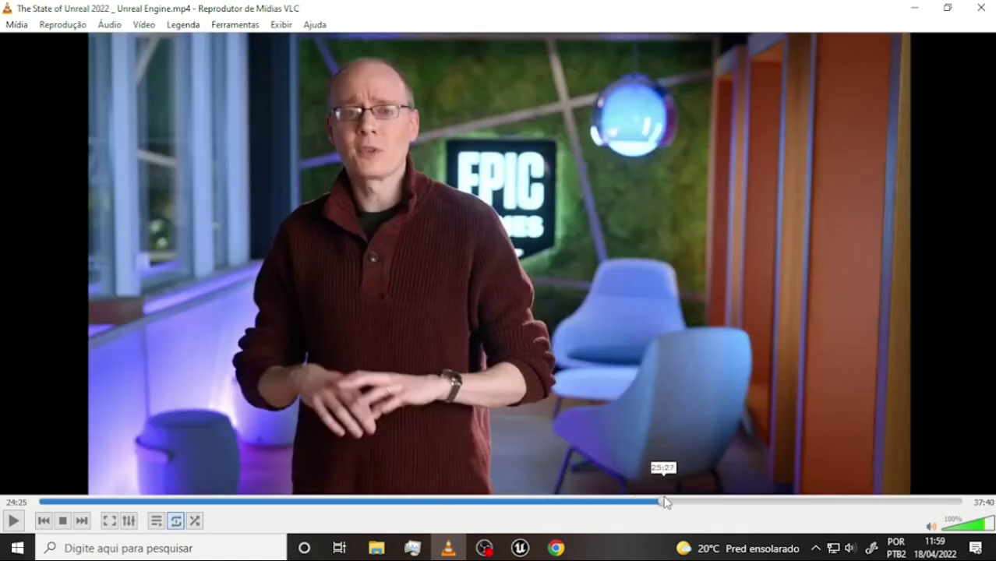
pyautogui.click(683, 503)
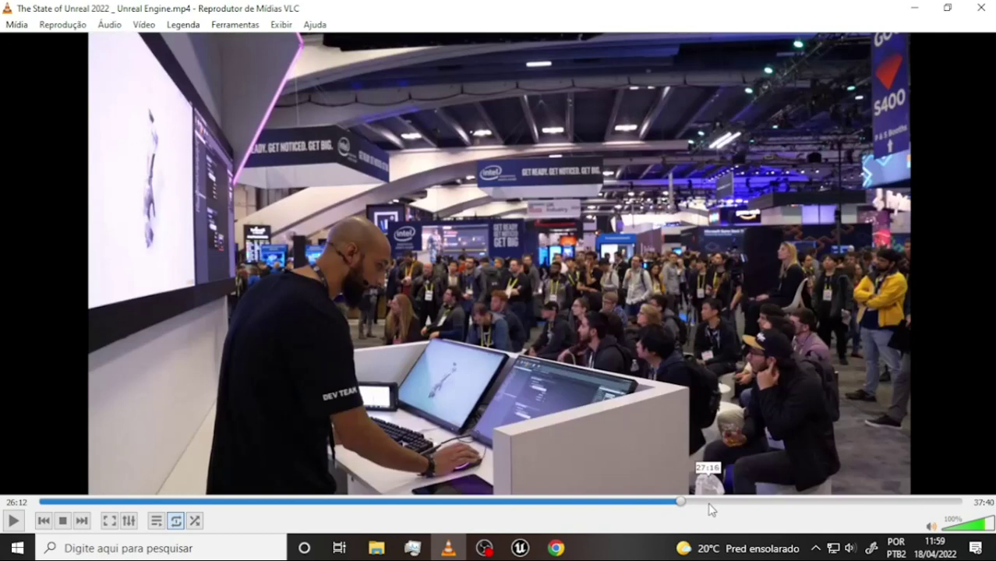
# Skim the video from the 27:30 temple scene to the animation editor scene around 34:06.
pyautogui.click(714, 504)
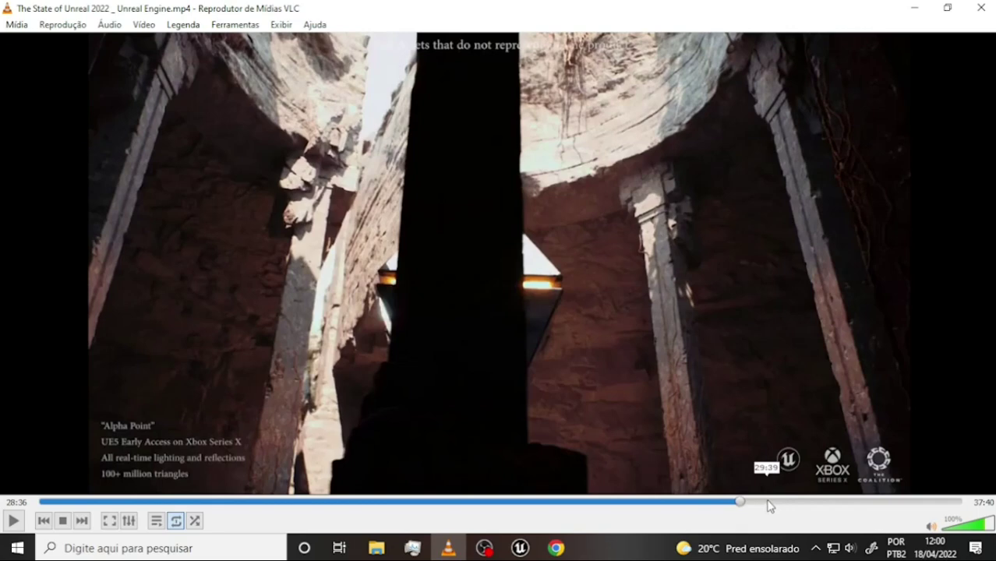
pyautogui.click(770, 503)
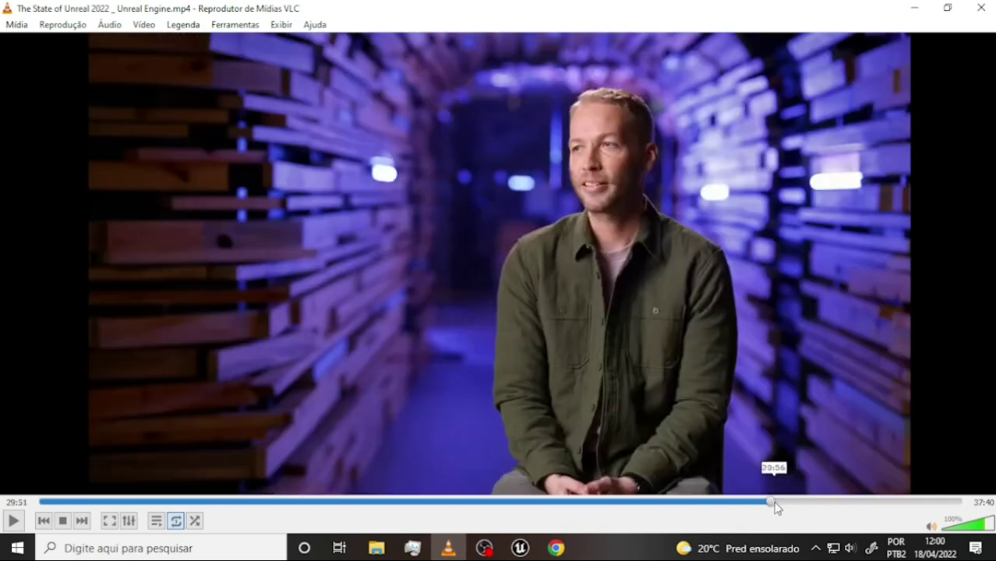
pyautogui.click(836, 503)
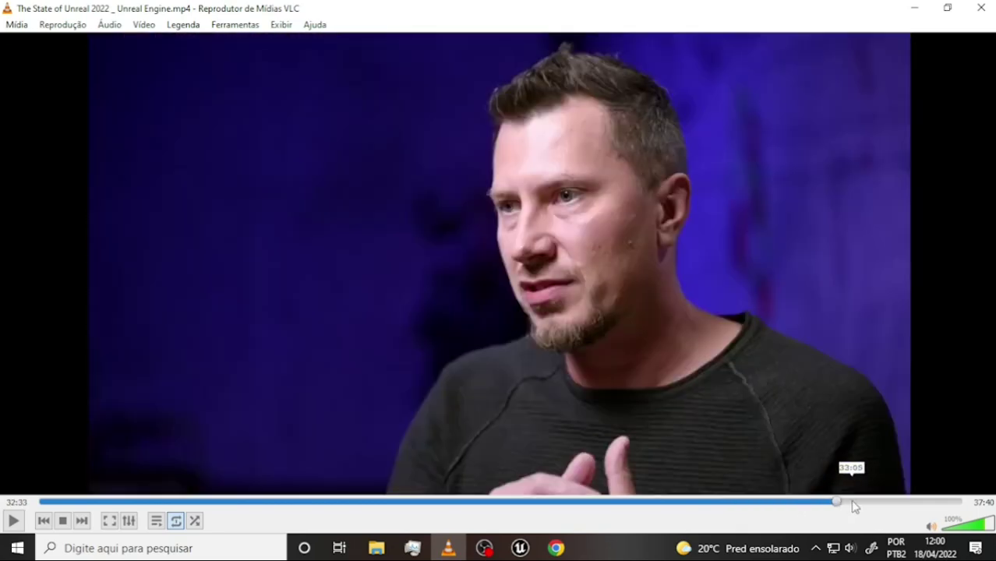
pyautogui.click(856, 503)
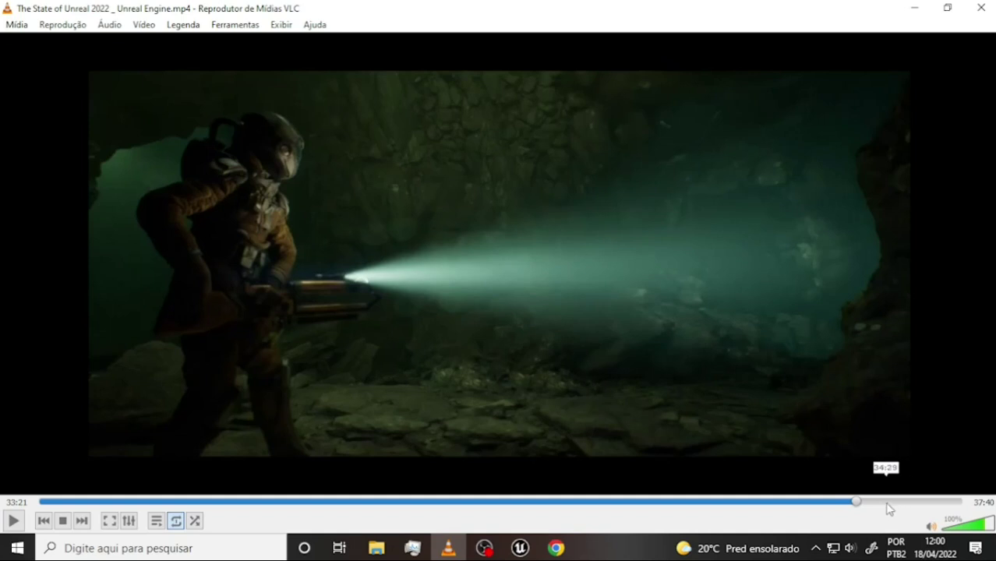
pyautogui.click(879, 503)
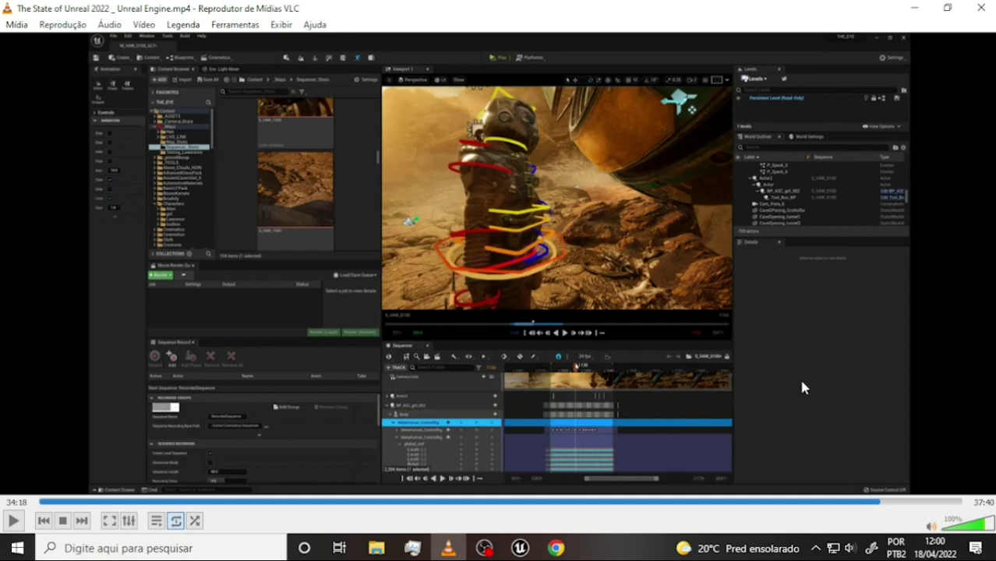
pyautogui.click(896, 503)
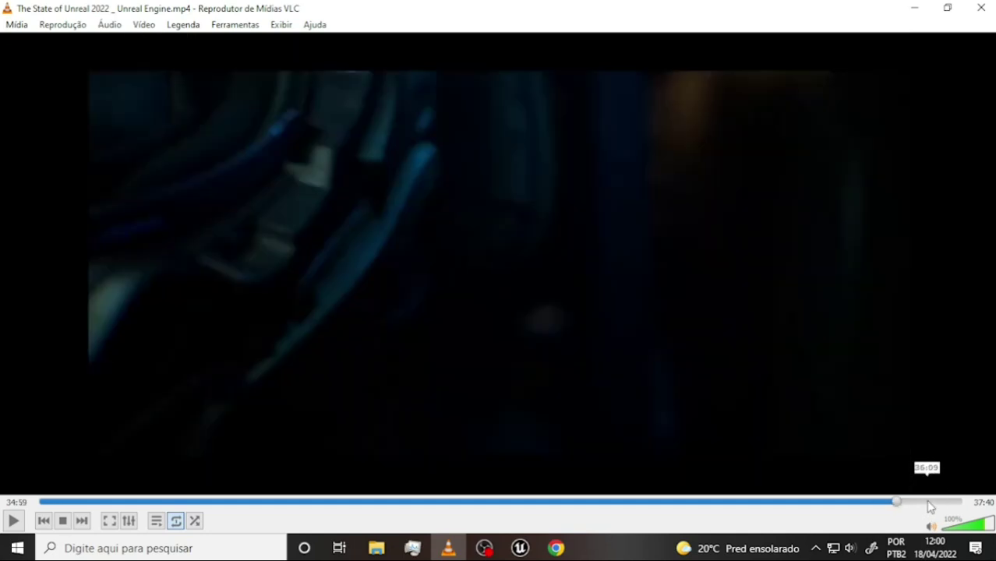
pyautogui.click(929, 503)
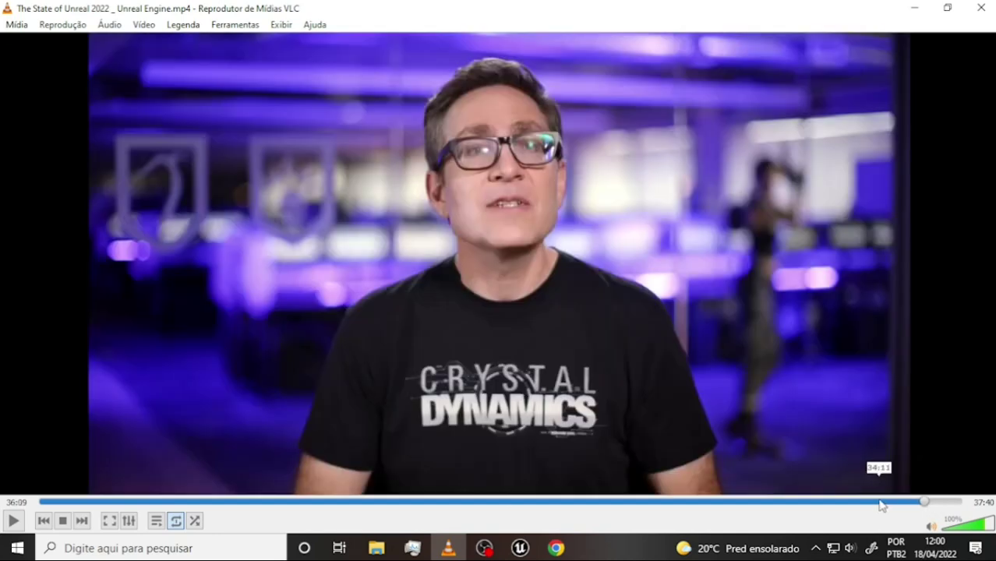
pyautogui.click(873, 503)
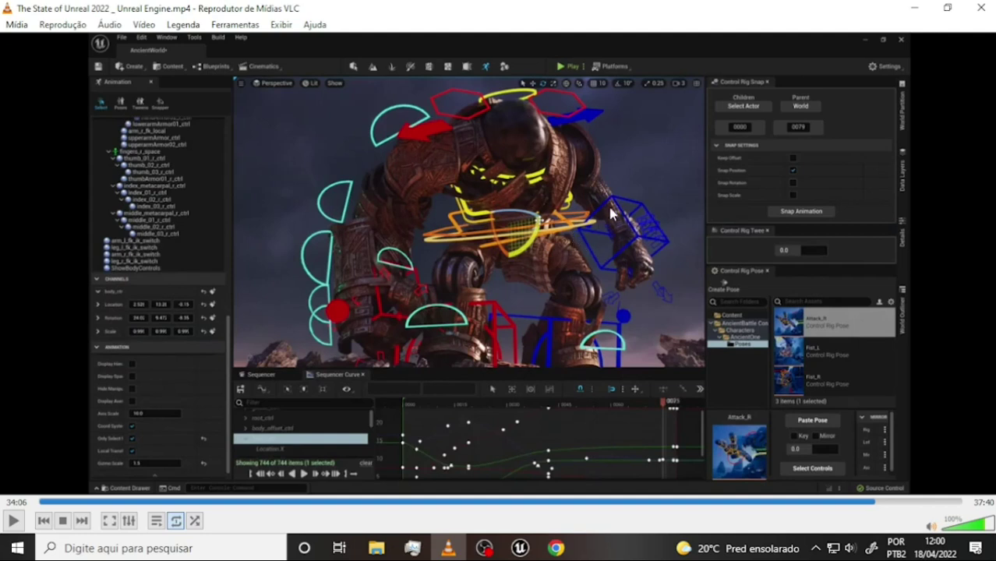
# Minimise VLC, the Unreal Engine editor and OBS Studio to reveal Chrome.
pyautogui.click(915, 7)
pyautogui.click(923, 12)
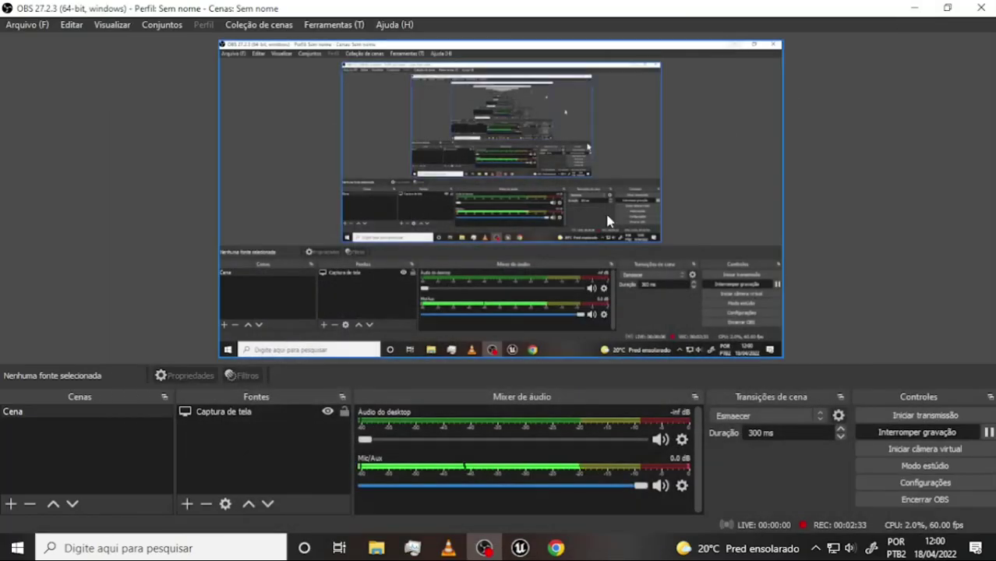
pyautogui.click(914, 7)
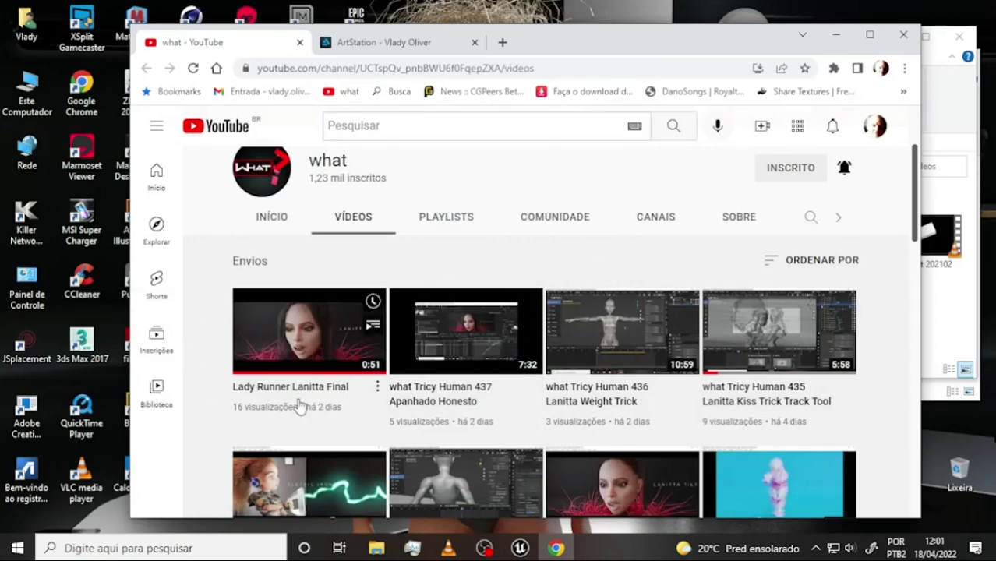
pyautogui.moveTo(309, 331)
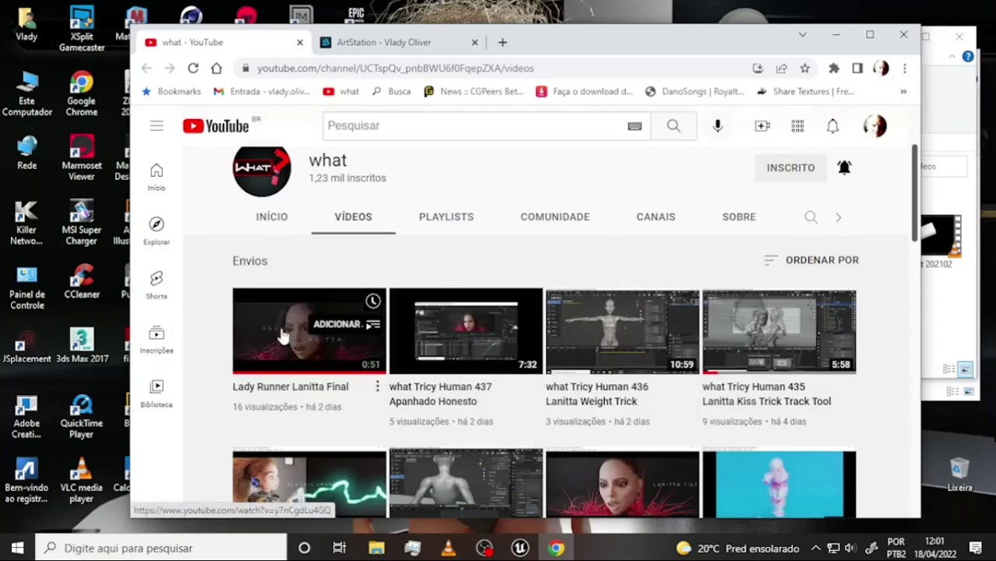
# Briefly play the Lady Runner Lanitta Final video, return to the list, then view the ArtStation portfolio.
pyautogui.click(282, 333)
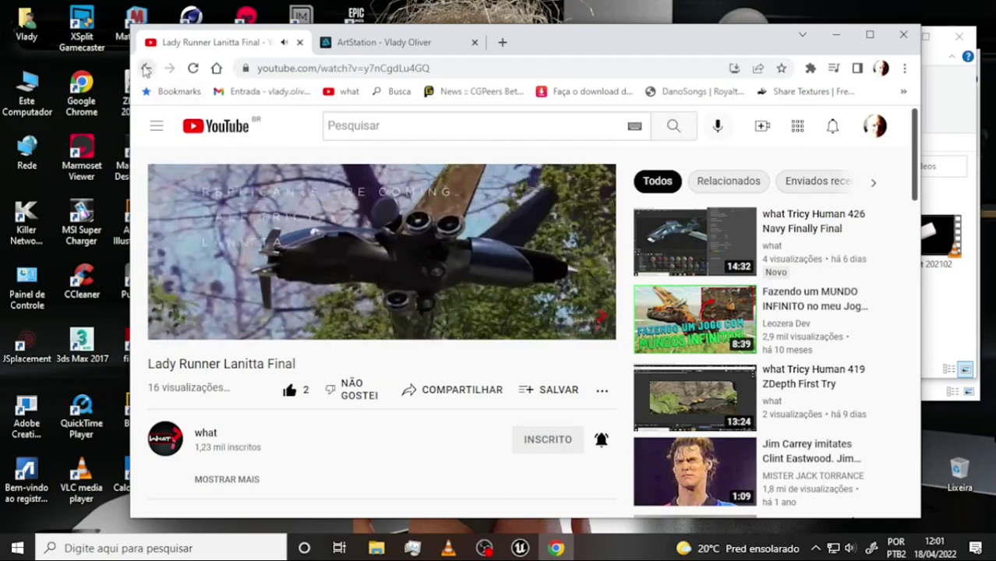
pyautogui.click(146, 68)
pyautogui.click(388, 43)
pyautogui.scroll(-1, 811, 288)
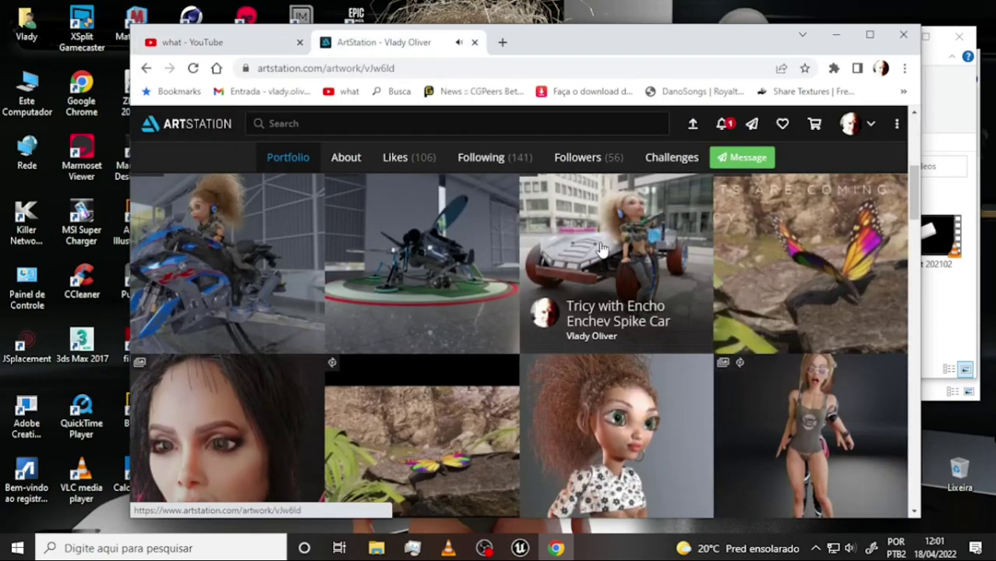
# Open the Tricy Spike Car artwork and scroll through it.
pyautogui.click(602, 262)
pyautogui.scroll(-3, 602, 279)
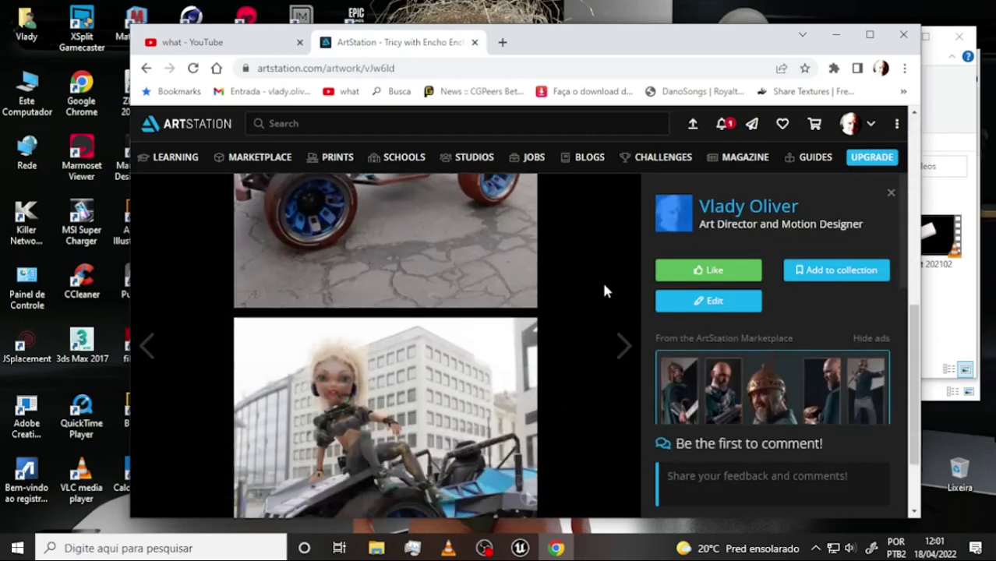
pyautogui.scroll(1, 602, 280)
pyautogui.scroll(2, 602, 290)
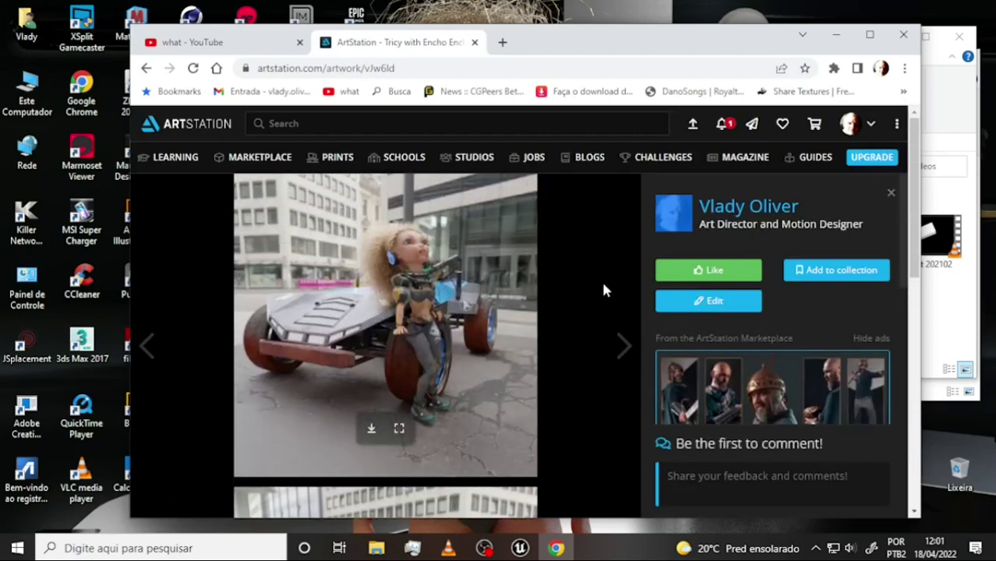
# Browse back through Tricy Jet Turn to the Tricy Legomoto artwork.
pyautogui.click(148, 345)
pyautogui.scroll(-3, 506, 248)
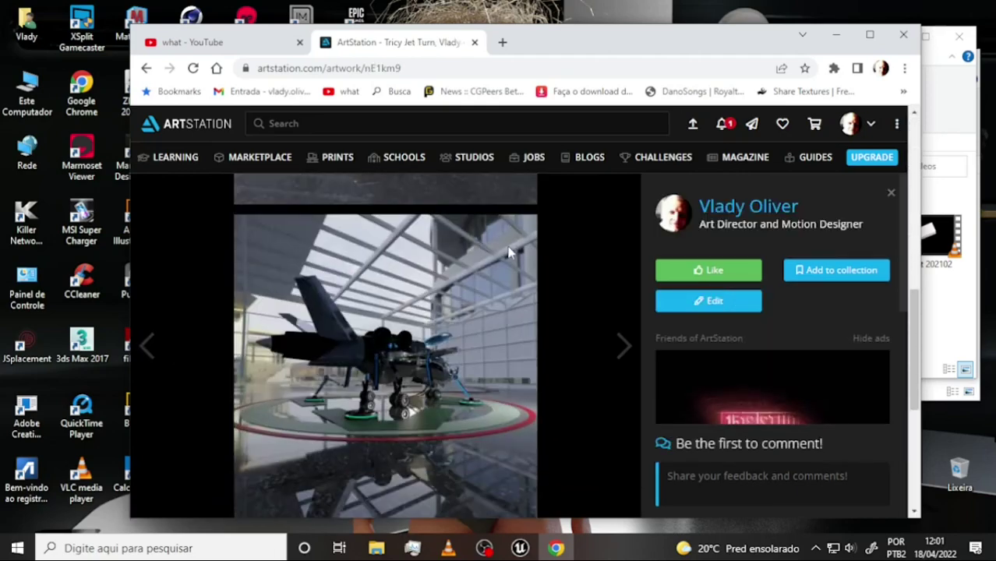
pyautogui.scroll(-2, 506, 241)
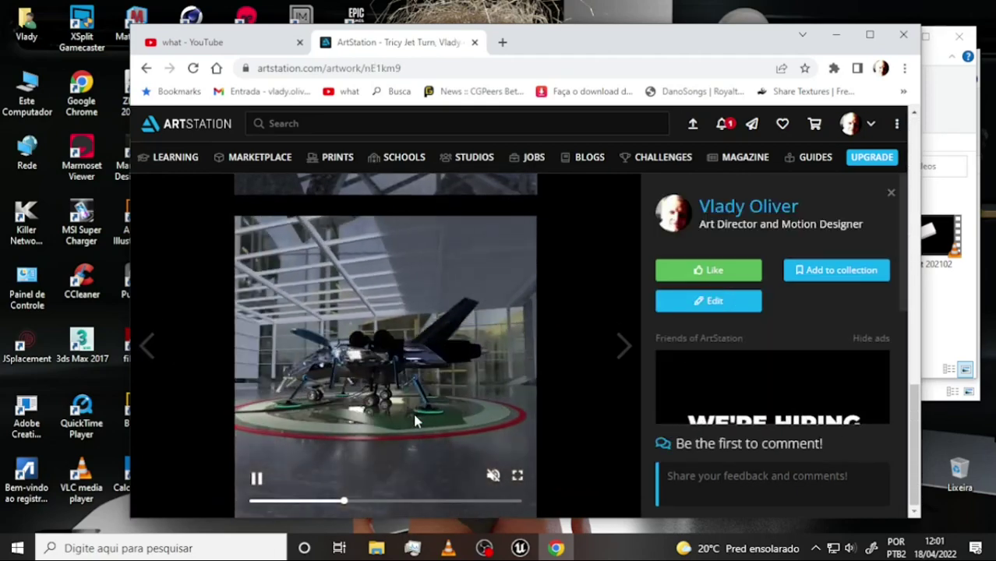
pyautogui.click(148, 345)
pyautogui.scroll(-3, 527, 261)
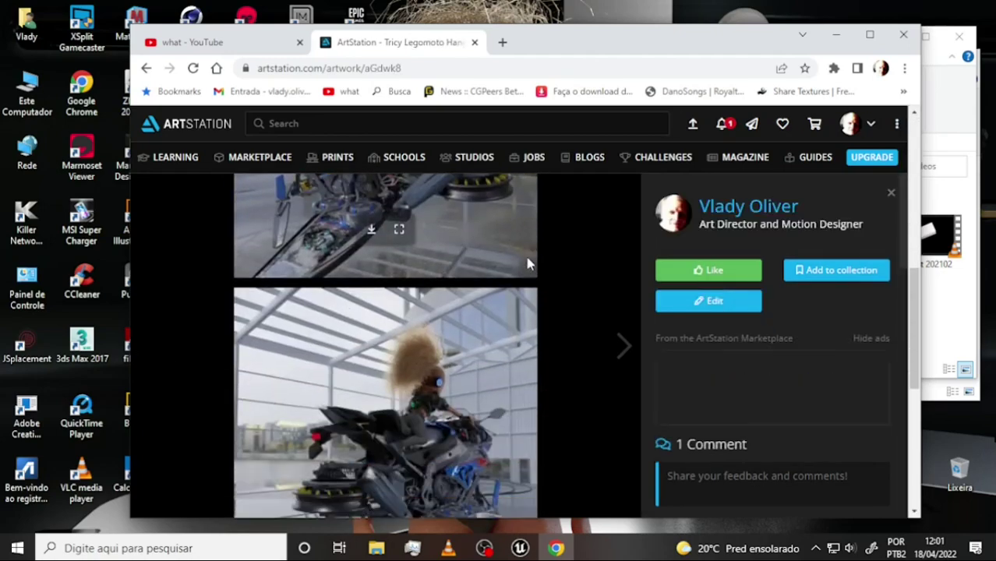
pyautogui.scroll(-1, 527, 261)
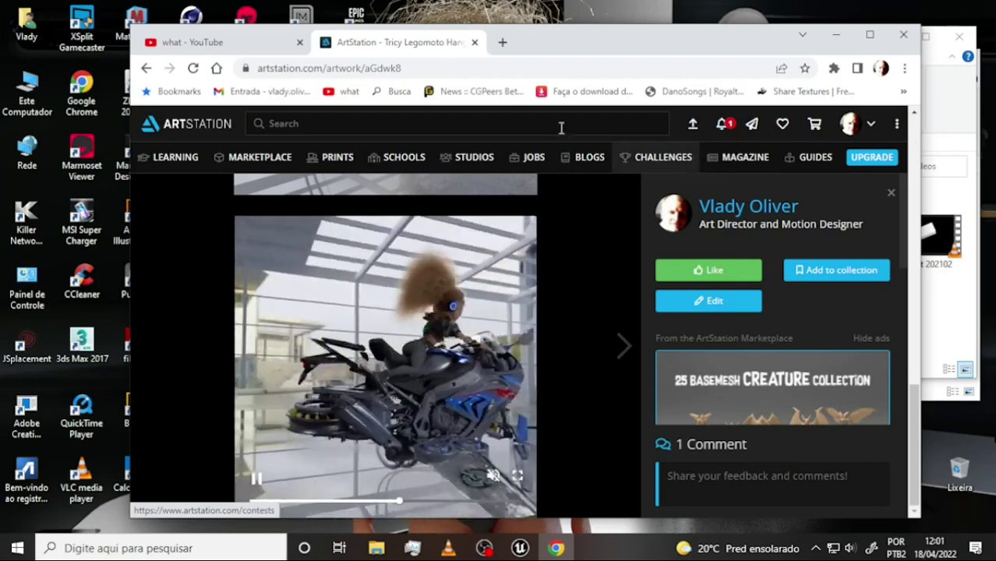
# Close Chrome, launch Blender 3.1 from the desktop, and bring the Unreal Editor forward.
pyautogui.click(475, 42)
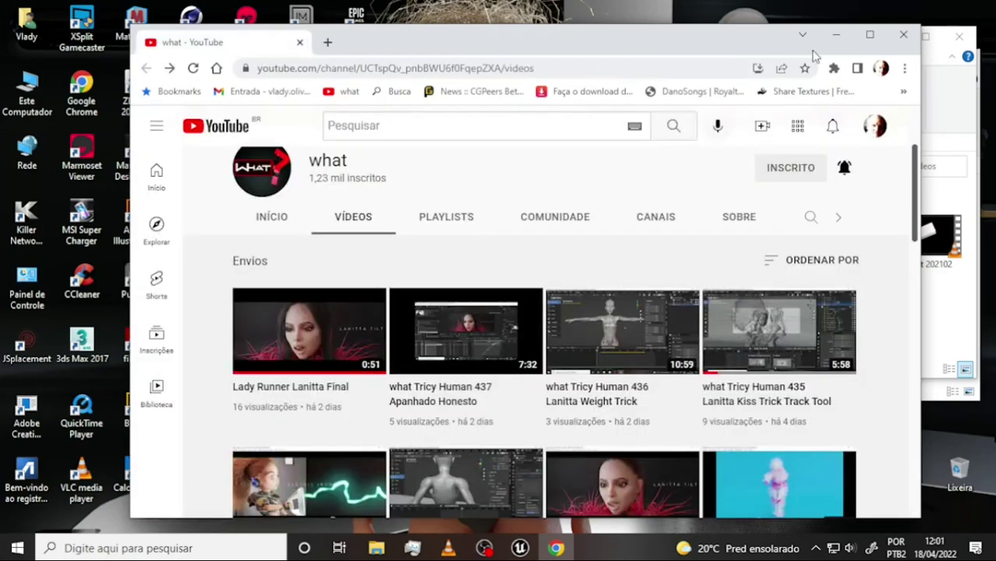
pyautogui.click(905, 37)
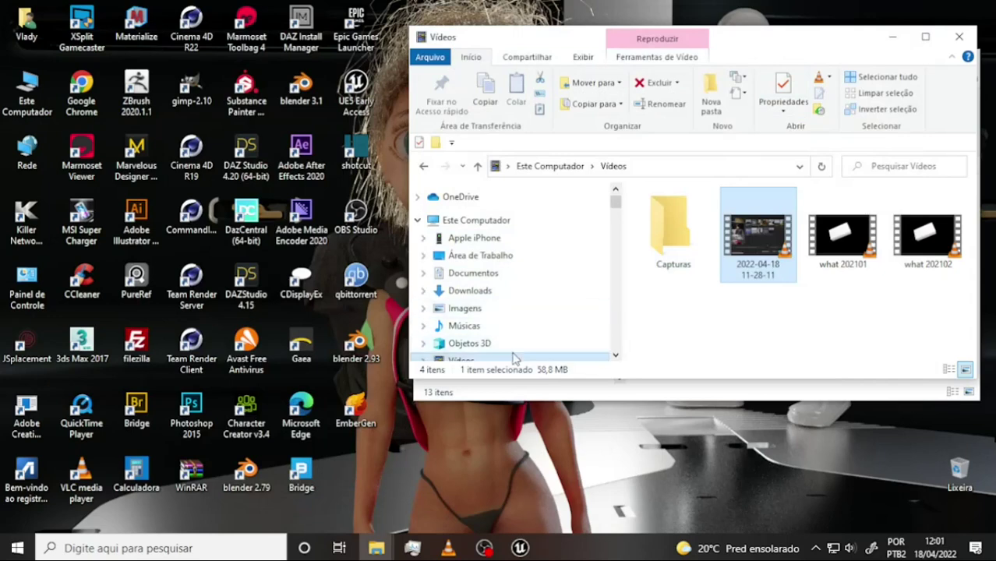
pyautogui.click(304, 90)
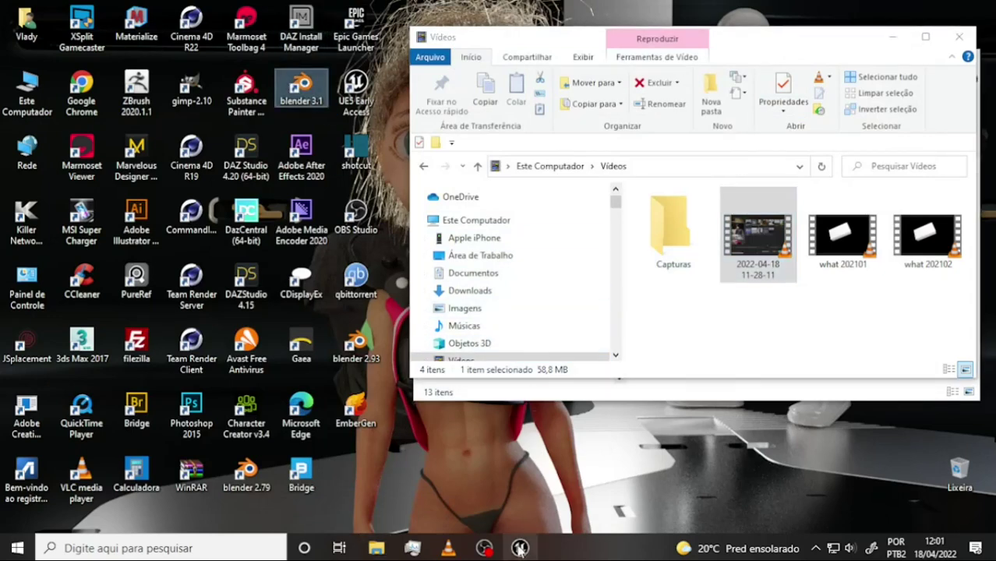
pyautogui.click(520, 549)
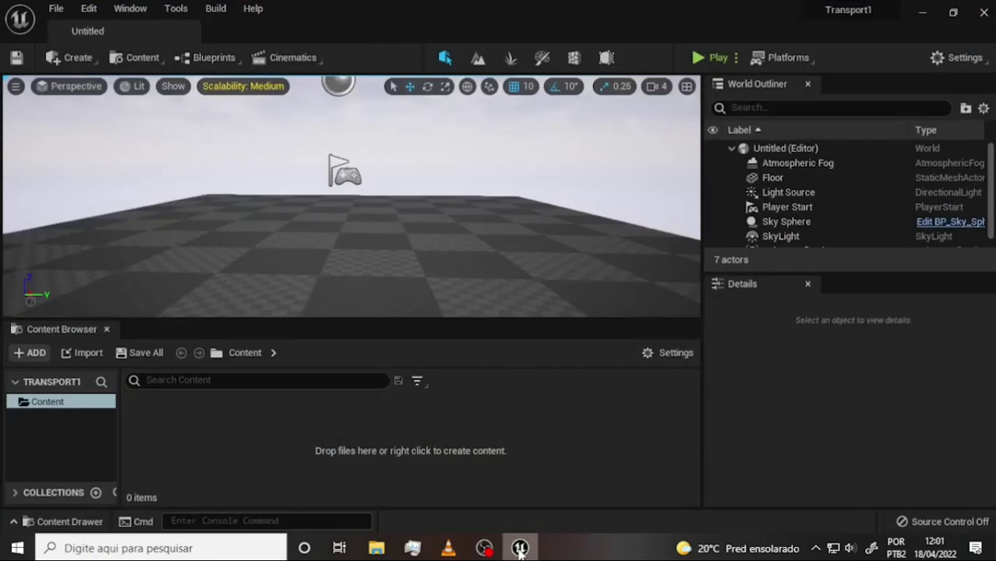
# Minimise the Unreal Editor and dismiss Blender 3.1's splash screen once it loads.
pyautogui.click(520, 548)
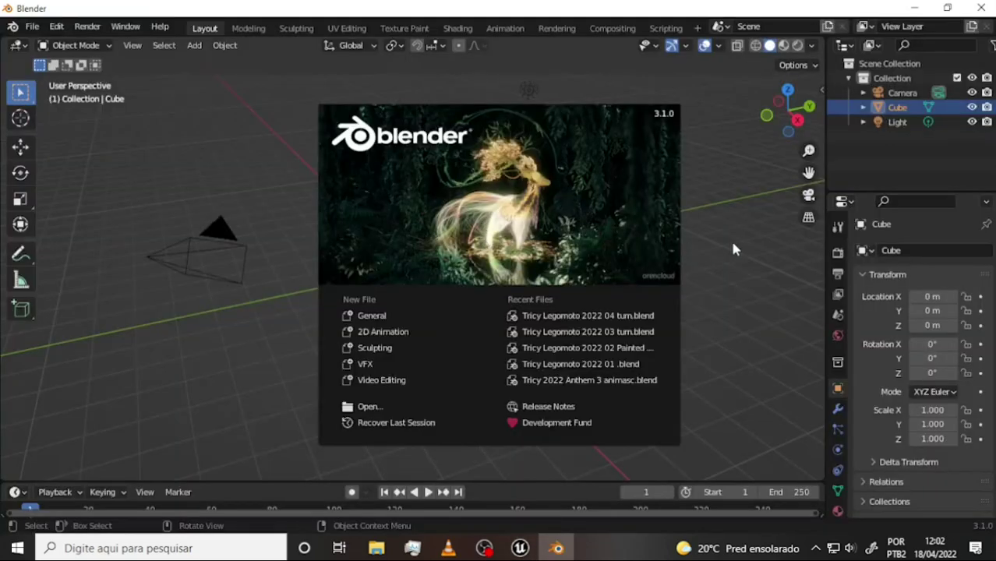
pyautogui.click(732, 248)
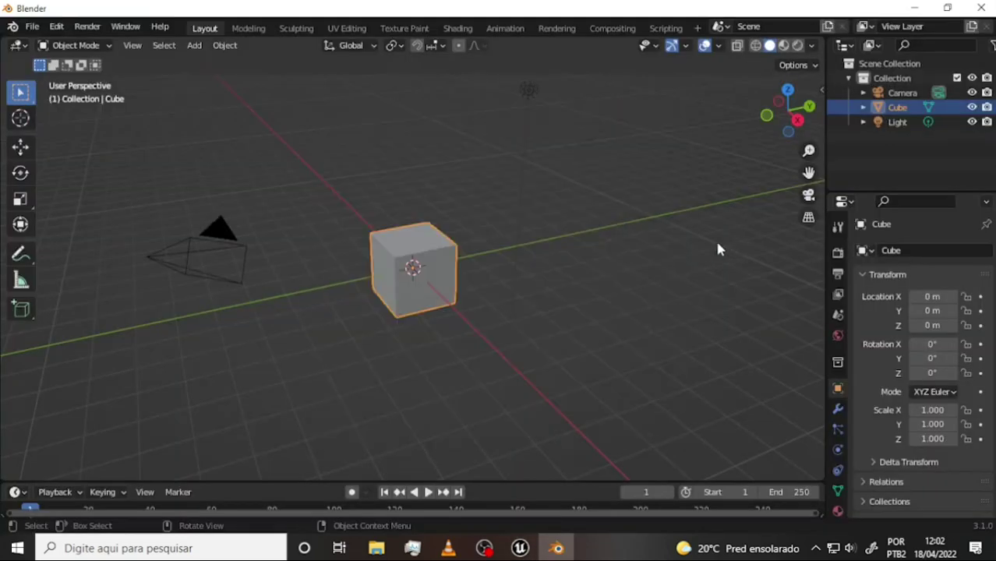
# Open Tricy Legomoto 2022 04 turn.blend from recent files and scrub its turntable.
pyautogui.click(32, 26)
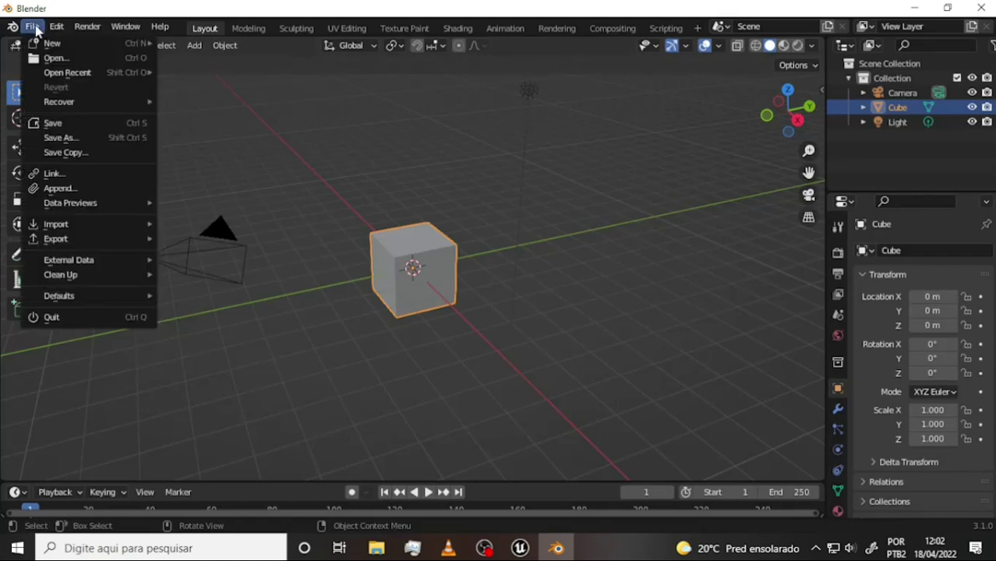
pyautogui.moveTo(67, 72)
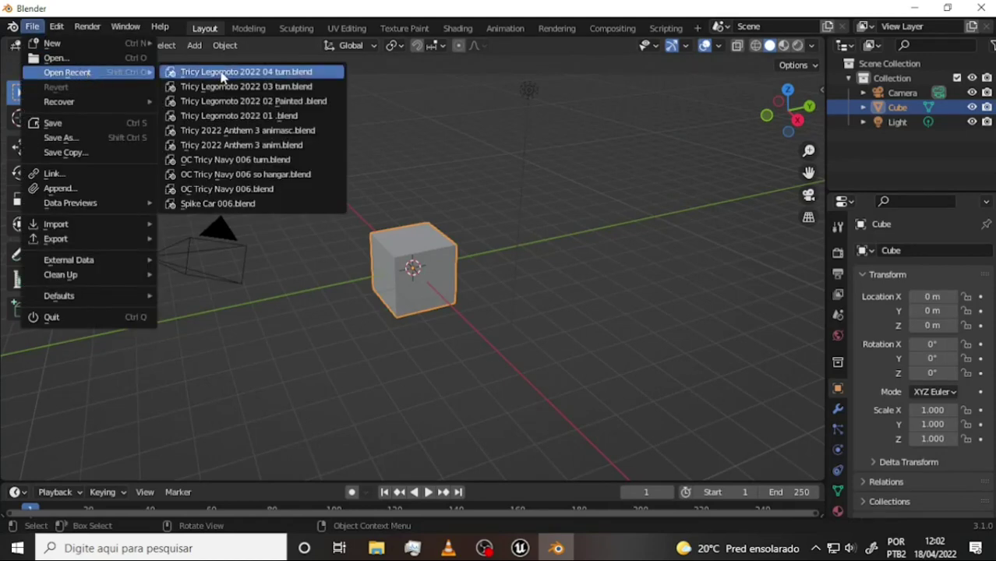
pyautogui.click(231, 76)
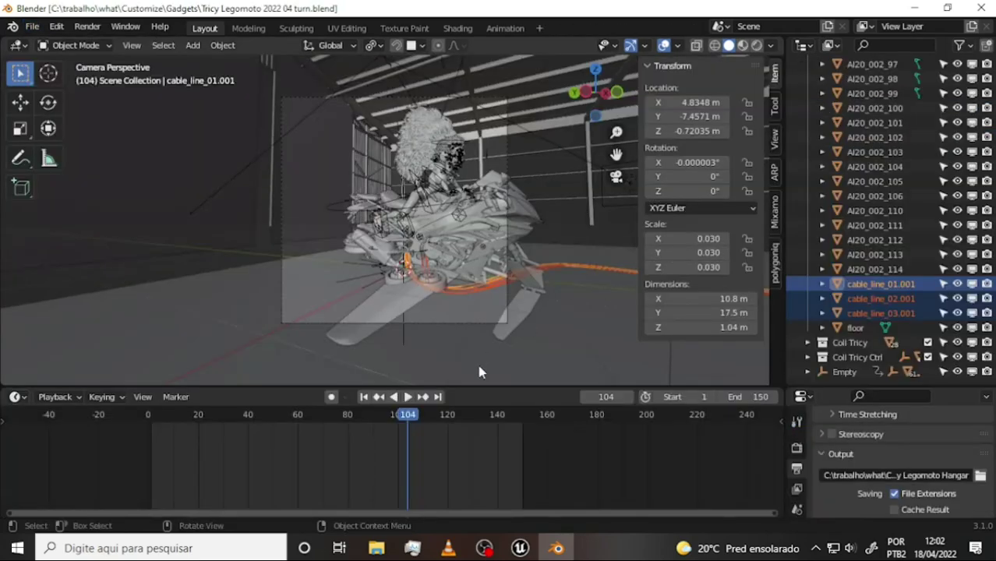
pyautogui.moveTo(412, 419)
pyautogui.mouseDown()
pyautogui.moveTo(118, 407)
pyautogui.moveTo(197, 407)
pyautogui.moveTo(367, 440)
pyautogui.moveTo(530, 443)
pyautogui.mouseUp()
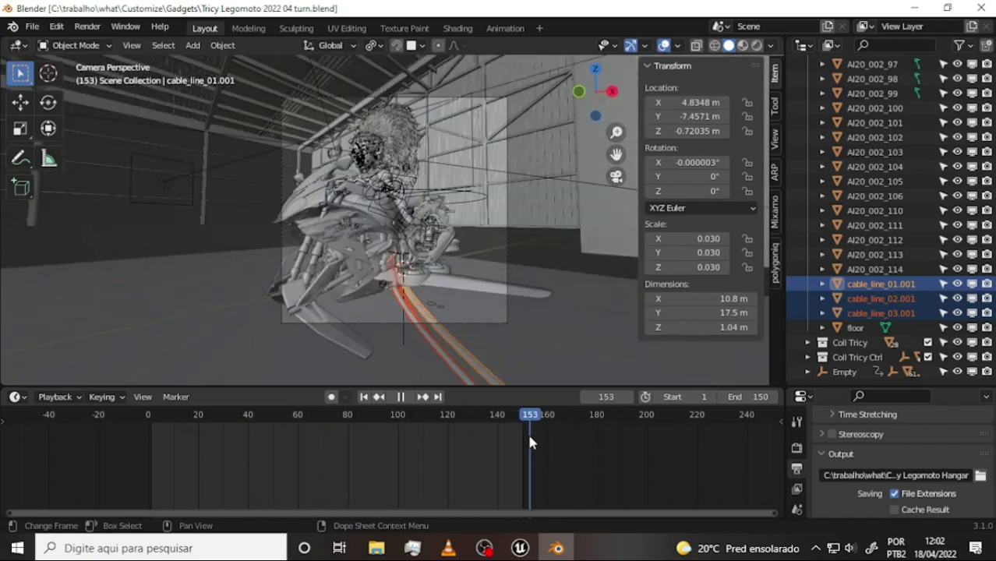
# Start a new General file, discarding the open turntable scene.
pyautogui.click(33, 29)
pyautogui.moveTo(53, 43)
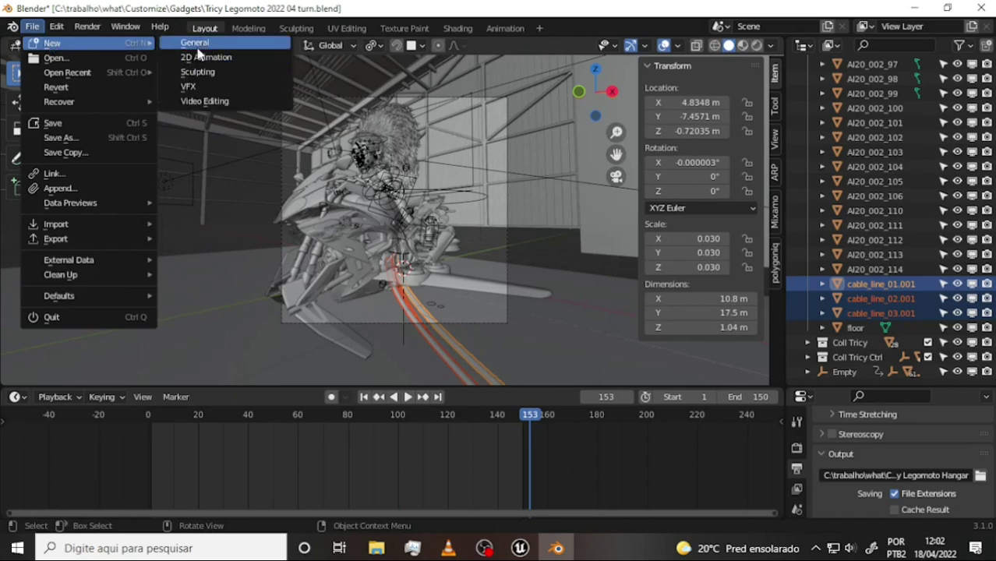
pyautogui.click(196, 40)
pyautogui.click(519, 301)
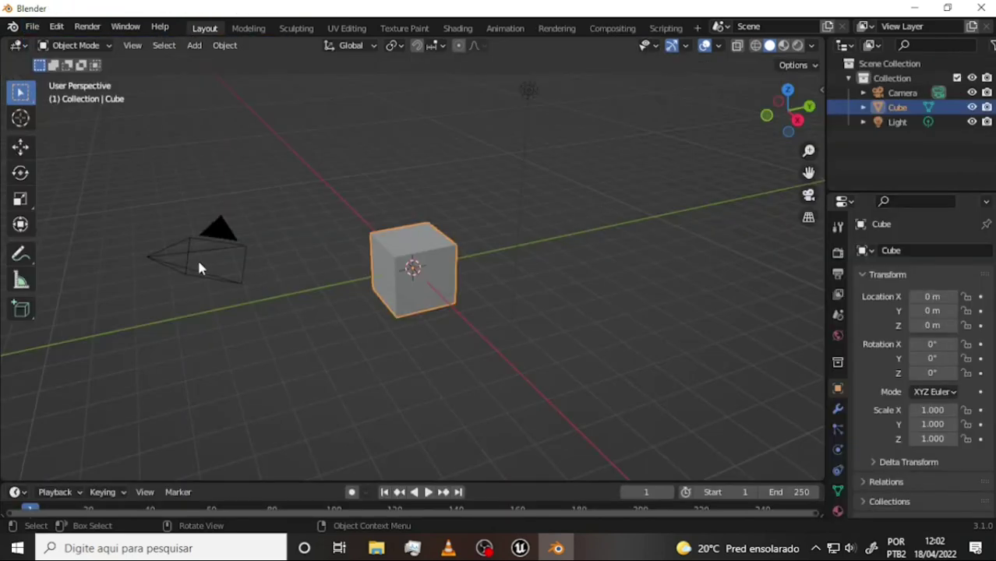
# Check the camera view, then add a Plain Axes Empty at the cube's centre.
pyautogui.press('KP_0')
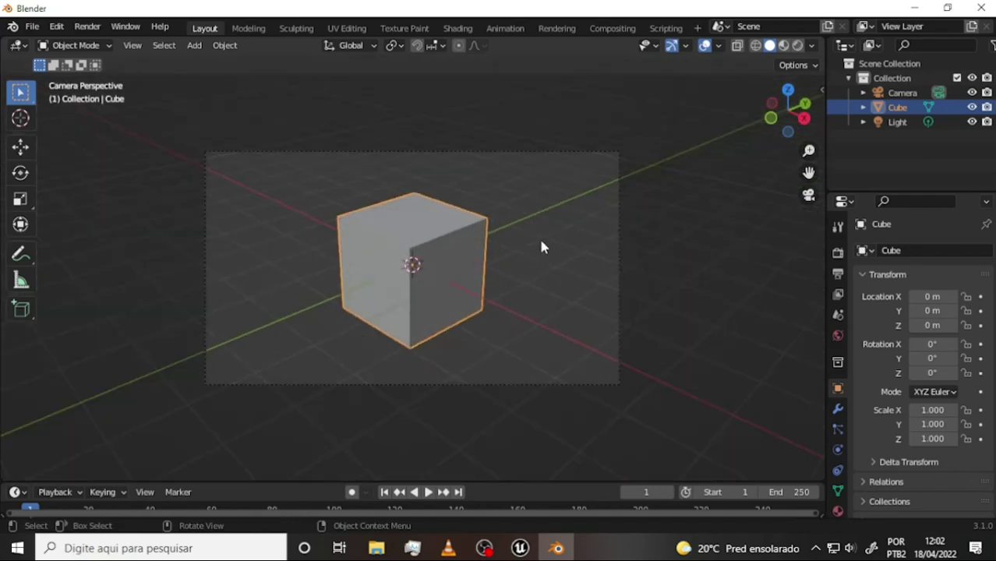
pyautogui.moveTo(592, 171)
pyautogui.mouseDown(button='middle')
pyautogui.moveTo(618, 169)
pyautogui.moveTo(551, 156)
pyautogui.mouseUp(button='middle')
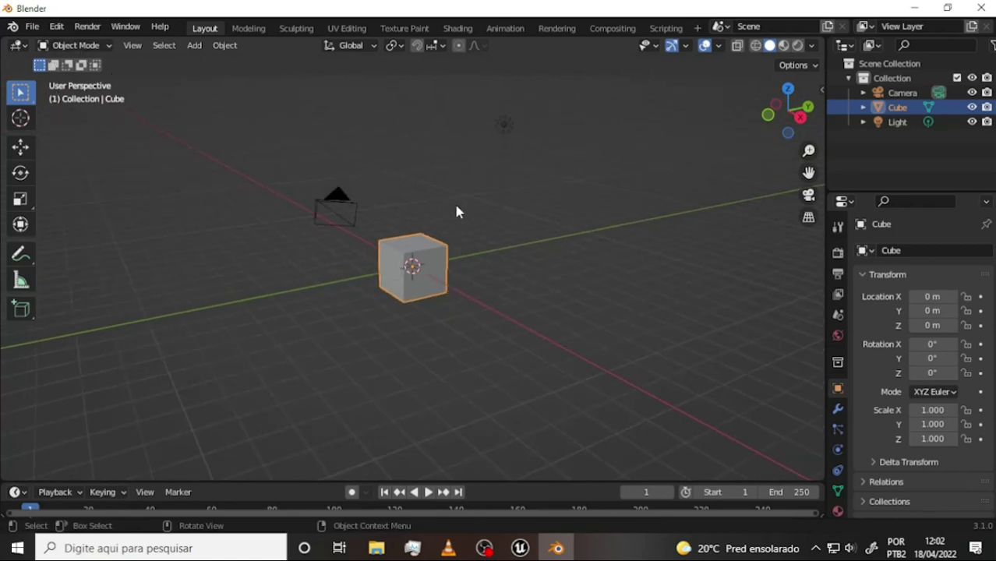
pyautogui.hotkey('shift', 'a')
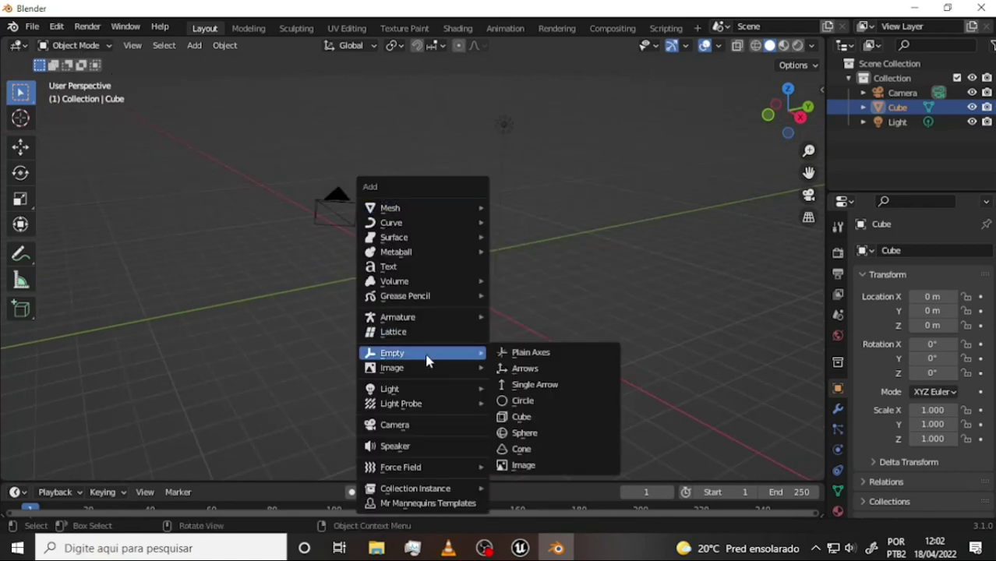
pyautogui.click(538, 352)
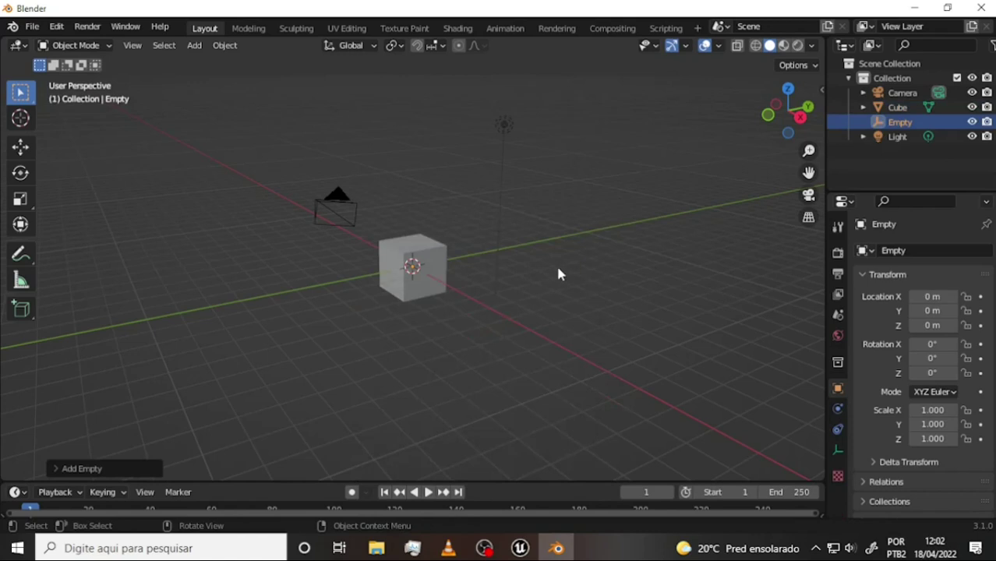
# Scale the cube down uniformly to about 0.377.
pyautogui.click(434, 262)
pyautogui.press('s')
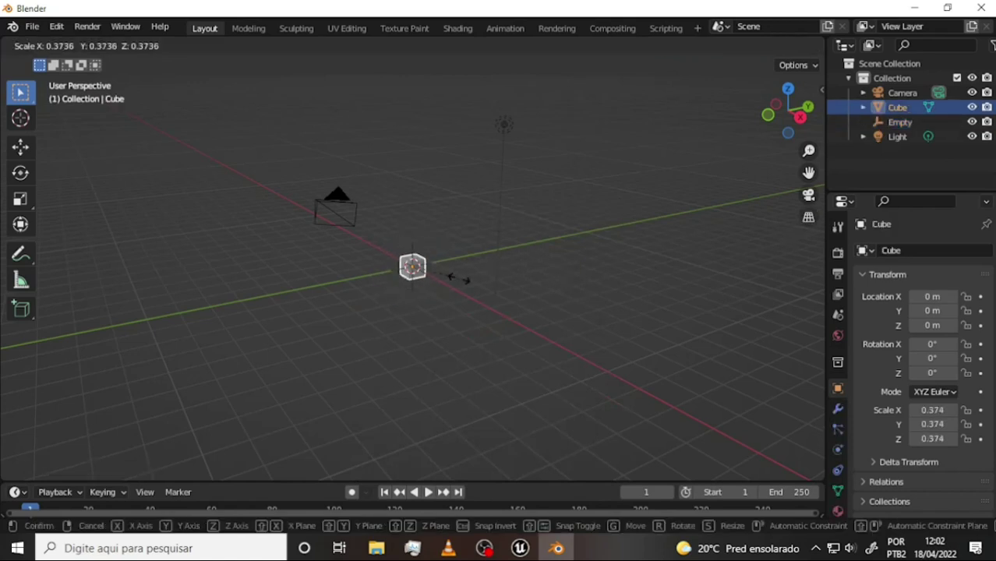
pyautogui.click(498, 256)
pyautogui.scroll(4, 498, 260)
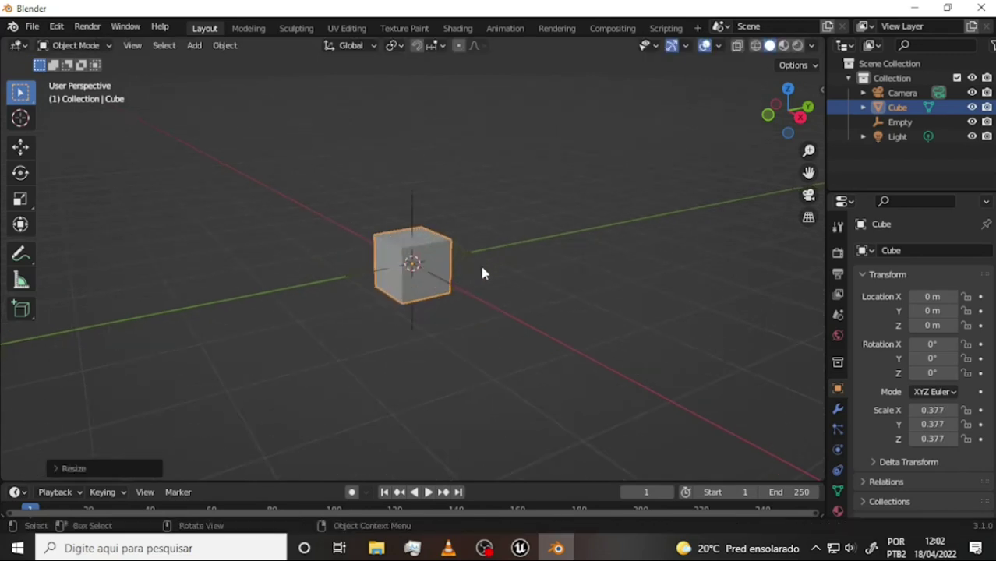
# Parent the Camera to the Empty (Object) and return to camera view.
pyautogui.click(454, 294)
pyautogui.scroll(-5, 527, 250)
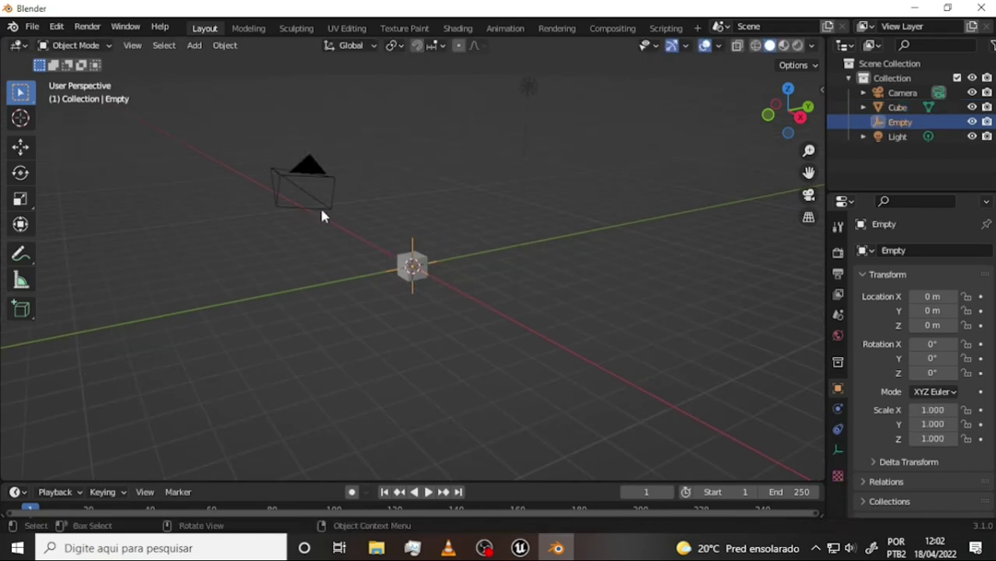
pyautogui.click(272, 172)
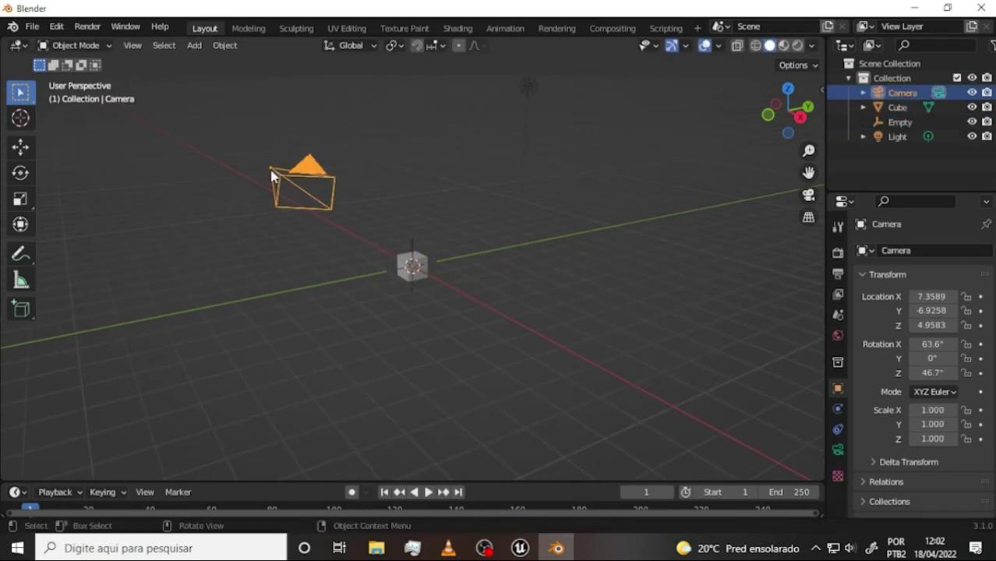
pyautogui.keyDown('shift'); pyautogui.click(412, 289); pyautogui.keyUp('shift')
pyautogui.hotkey('ctrl', 'p')
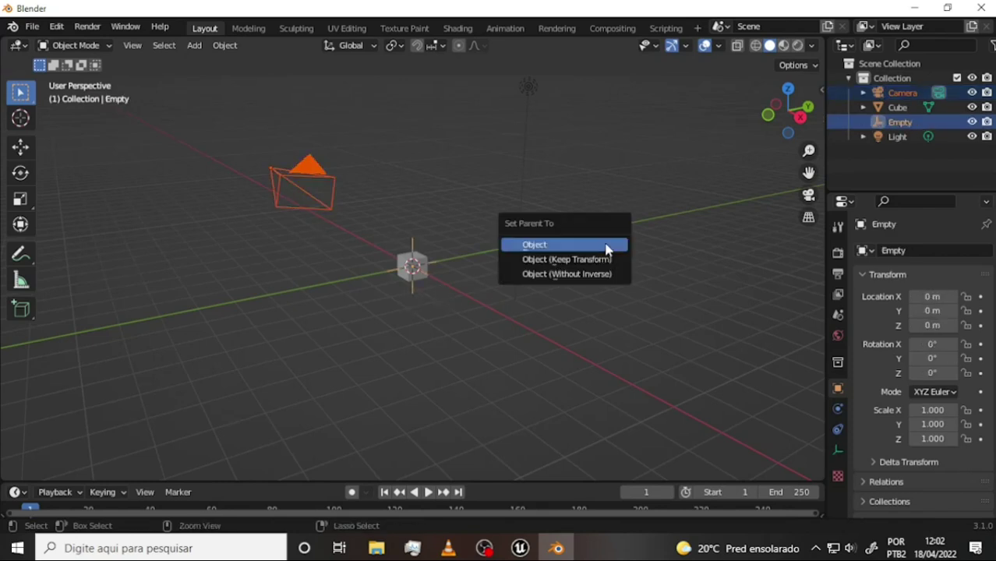
pyautogui.click(589, 259)
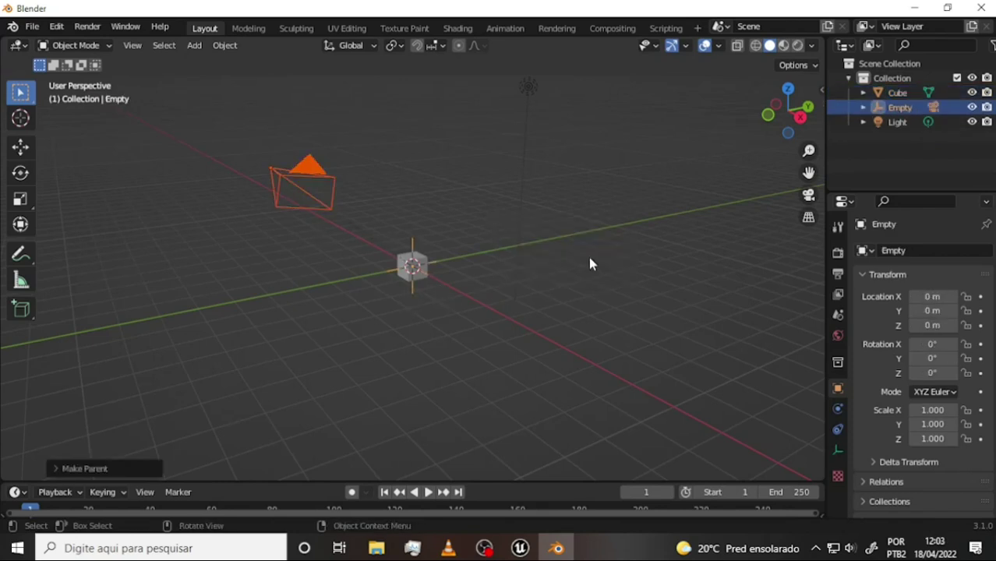
pyautogui.press('KP_0')
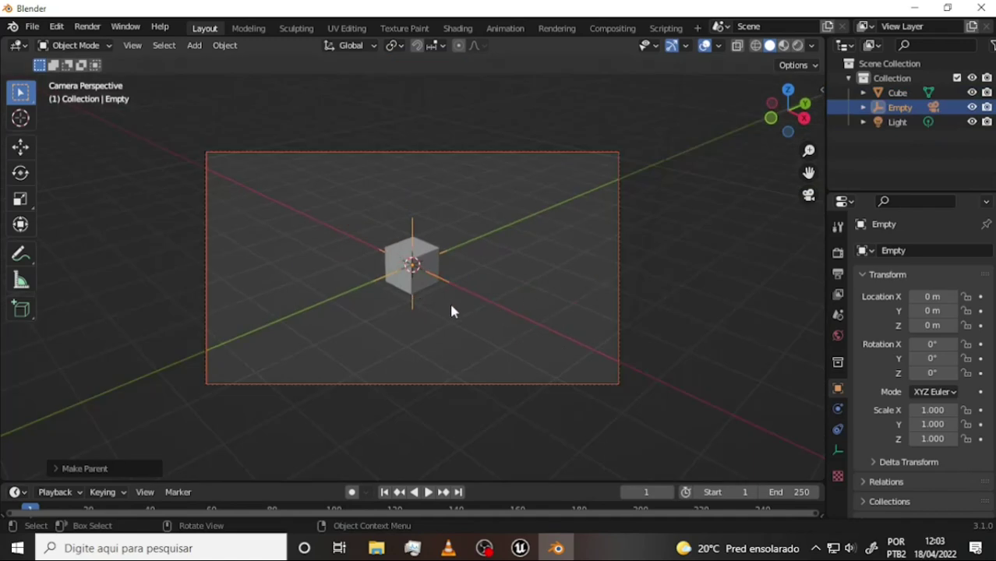
# Select the Empty and try a Z-axis rotation, then cancel it.
pyautogui.click(437, 228)
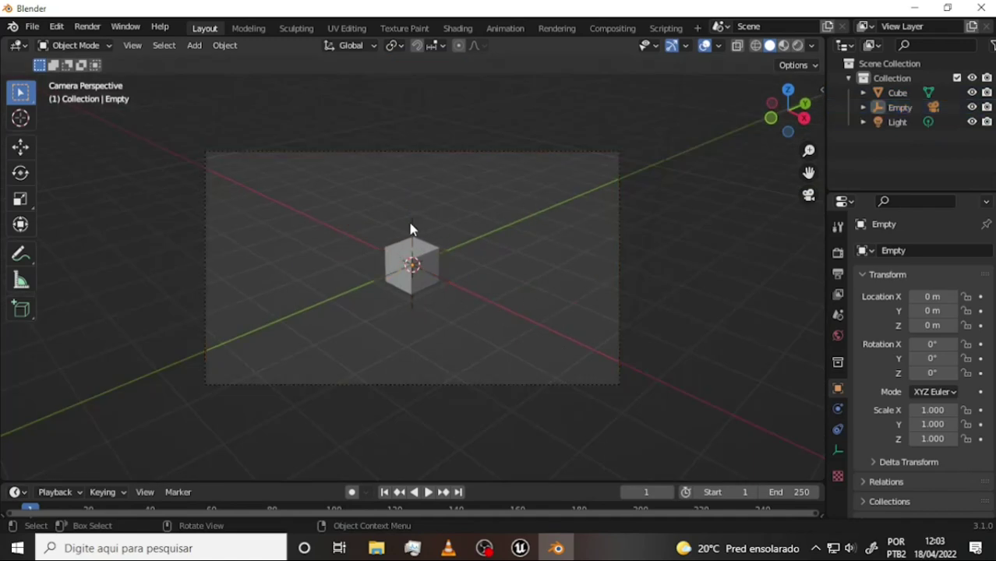
pyautogui.click(413, 229)
pyautogui.press('r')
pyautogui.press('z')
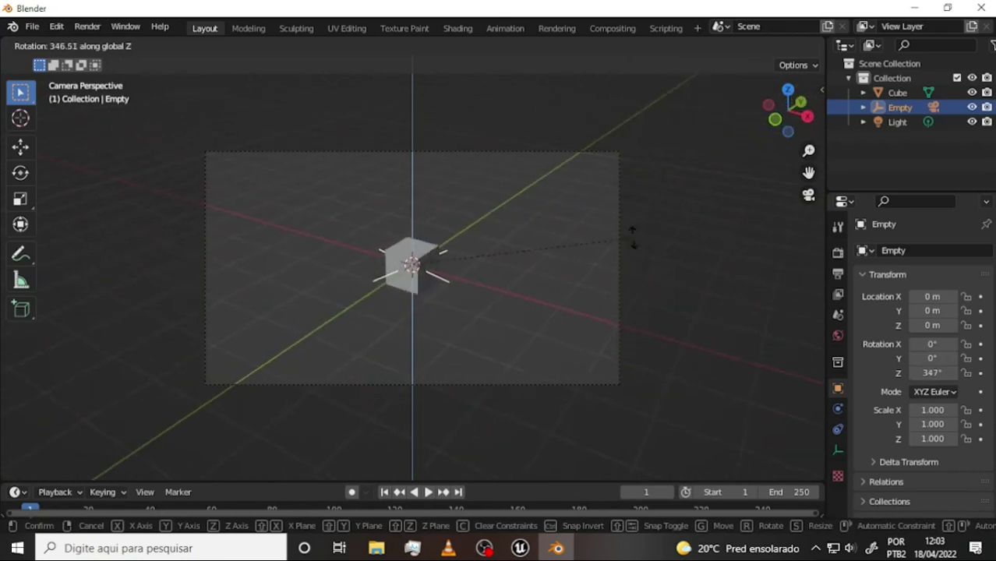
pyautogui.press('Escape')
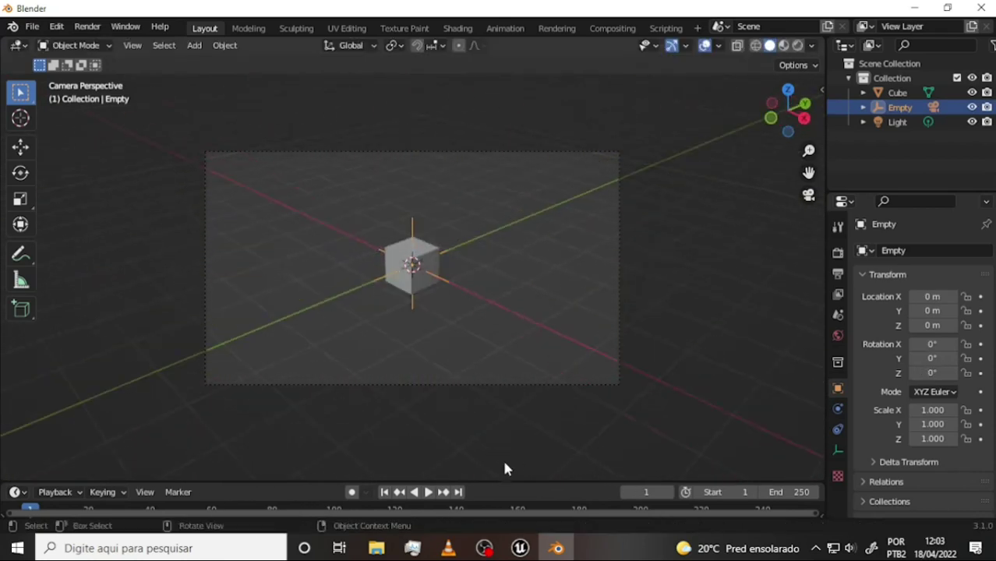
# Enlarge the timeline and show the sidebar with the Empty's transform values.
pyautogui.moveTo(487, 481); pyautogui.dragTo(490, 318)
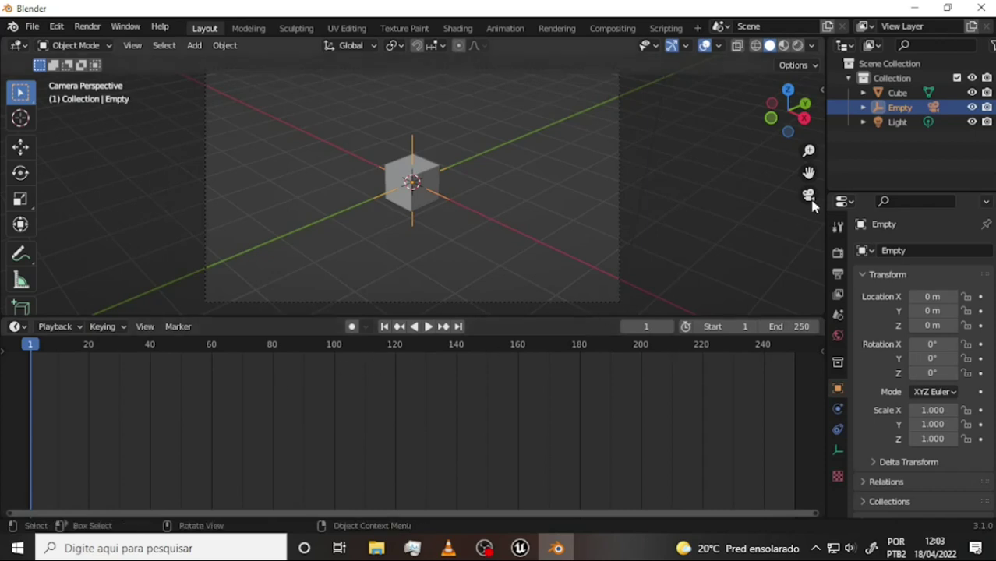
pyautogui.click(821, 91)
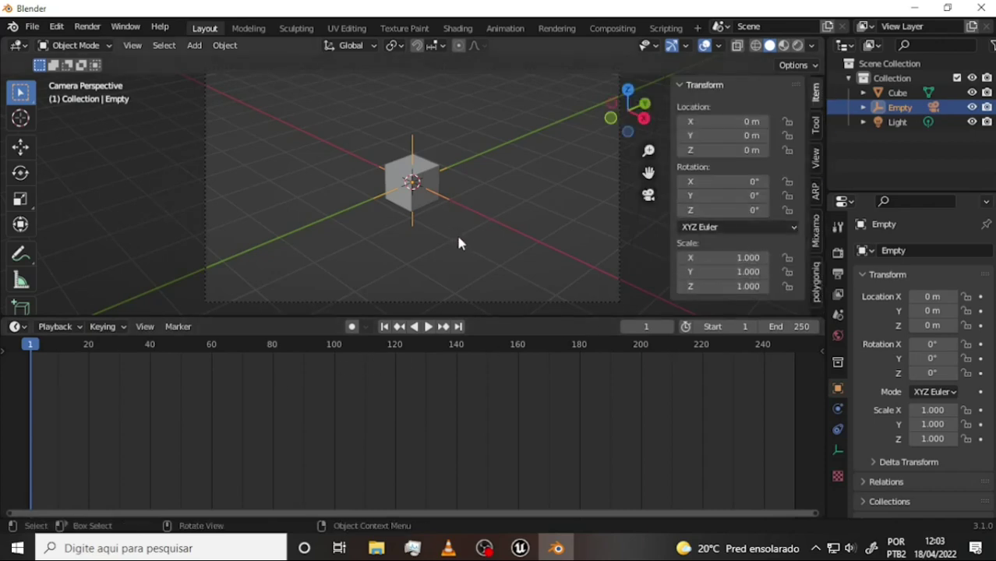
pyautogui.click(437, 205)
pyautogui.click(450, 203)
# Insert a Location & Rotation keyframe on the Empty at frame 1.
pyautogui.rightClick(547, 181)
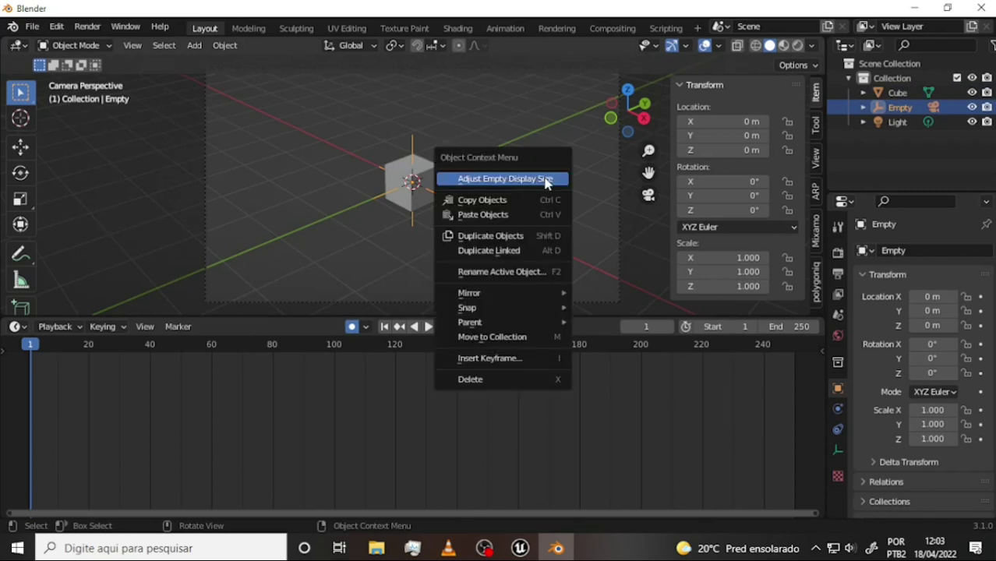
pyautogui.click(508, 360)
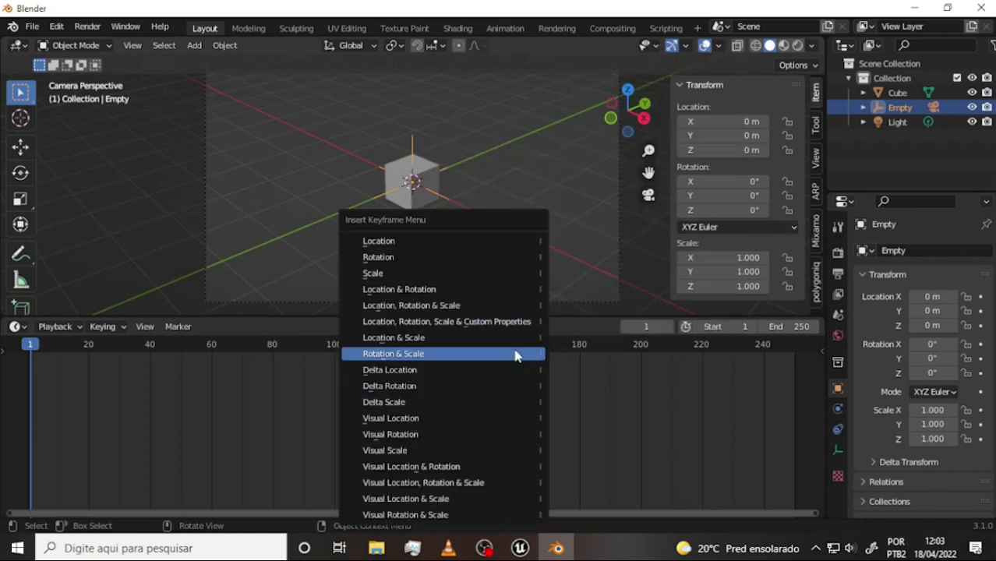
pyautogui.click(453, 290)
# At frame 100, rotate the Empty around Z and replace its Z rotation keyframe.
pyautogui.moveTo(31, 356); pyautogui.dragTo(334, 372)
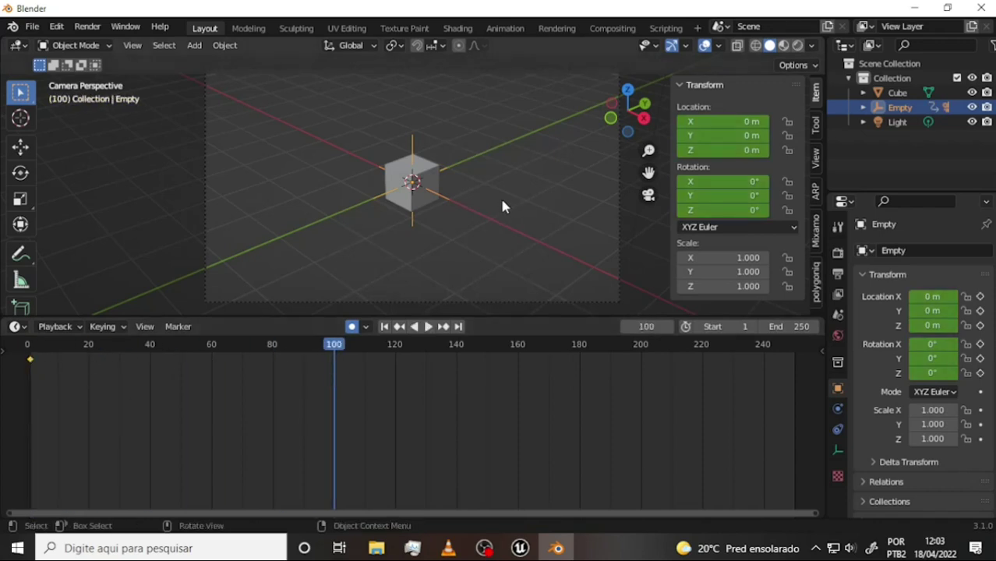
pyautogui.press('r')
pyautogui.press('z')
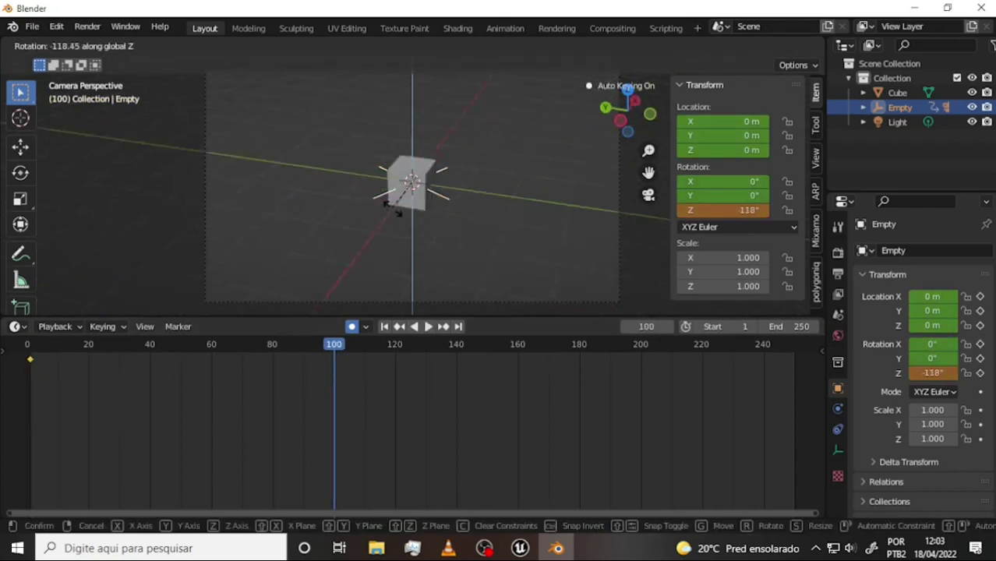
pyautogui.click(419, 237)
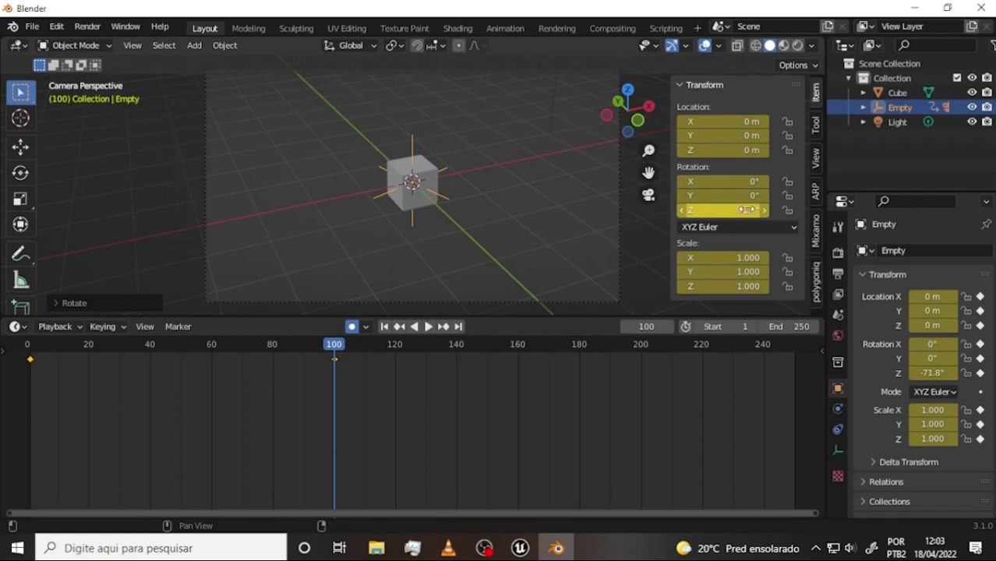
pyautogui.rightClick(708, 211)
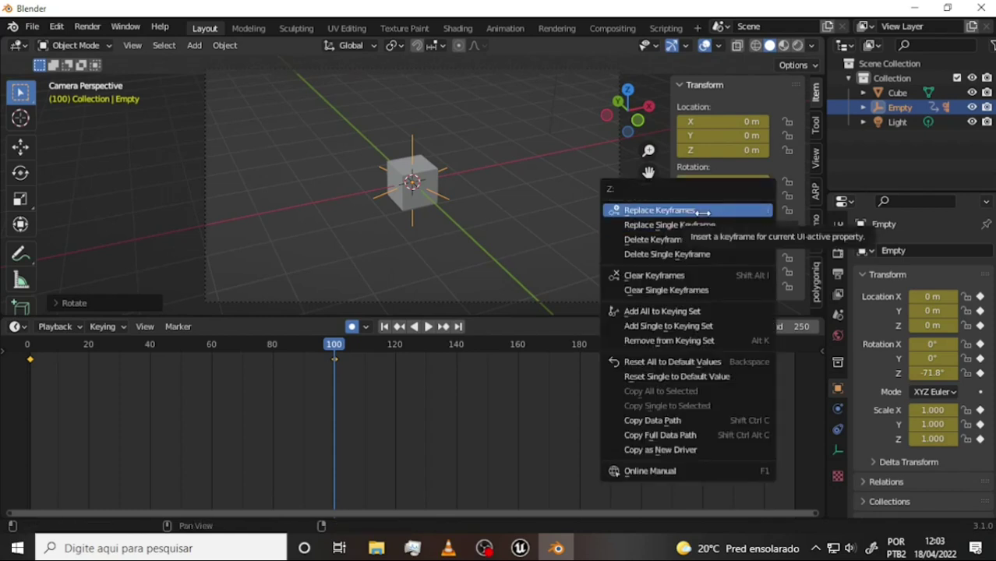
pyautogui.click(704, 212)
# Change the Empty's Z rotation to -360° and replace the frame-100 keyframe.
pyautogui.doubleClick(747, 210)
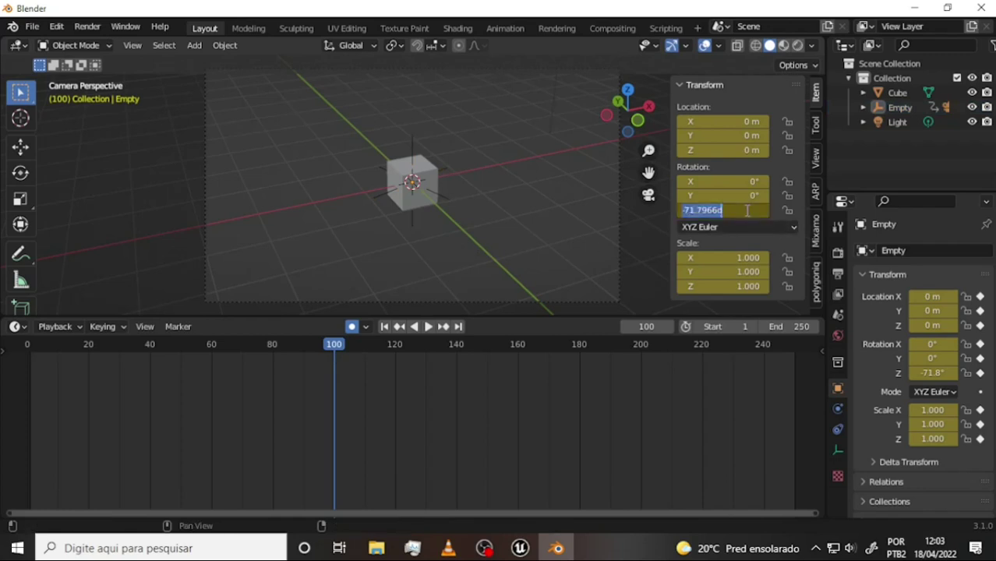
pyautogui.press('BackSpace')
pyautogui.write('0')
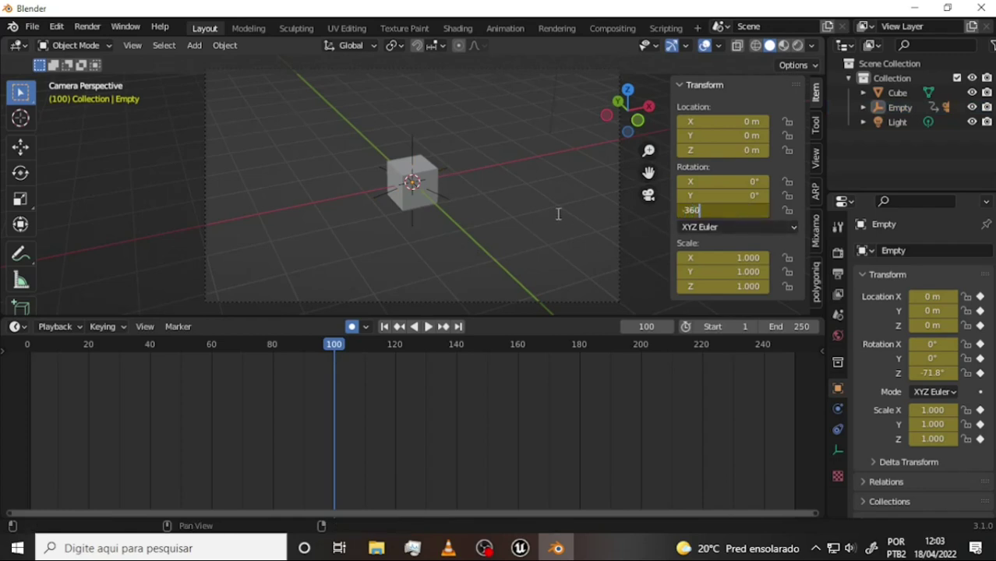
pyautogui.press('Return')
pyautogui.rightClick(704, 211)
pyautogui.click(704, 212)
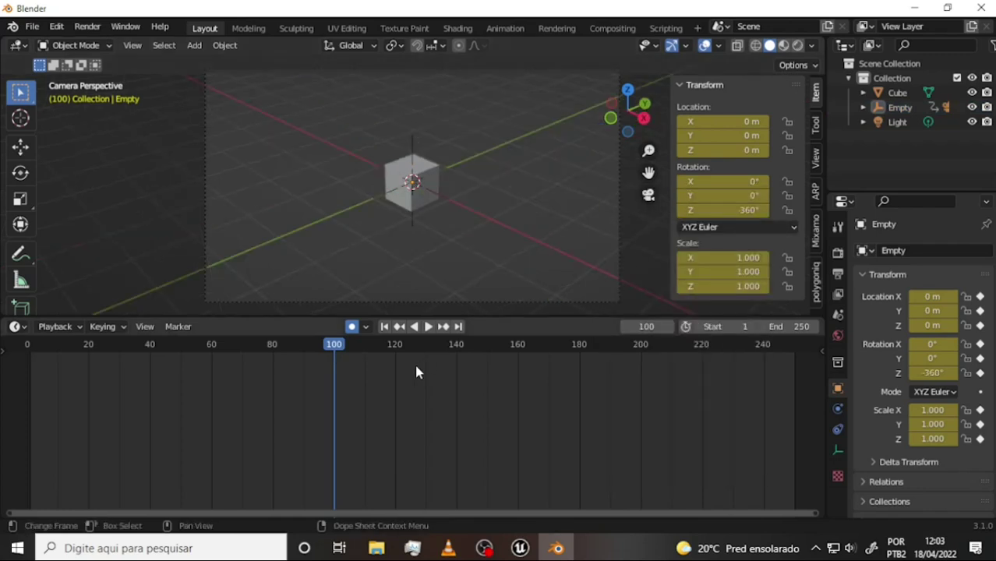
# Select the Empty and play back the camera's spin, scrubbing through it.
pyautogui.click(406, 227)
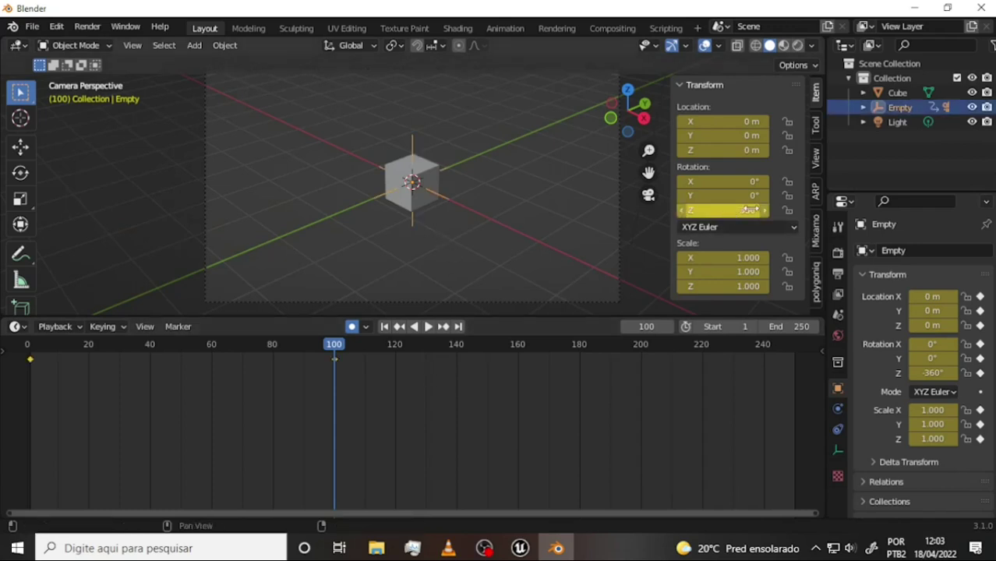
pyautogui.press('space')
pyautogui.moveTo(328, 360); pyautogui.dragTo(265, 351)
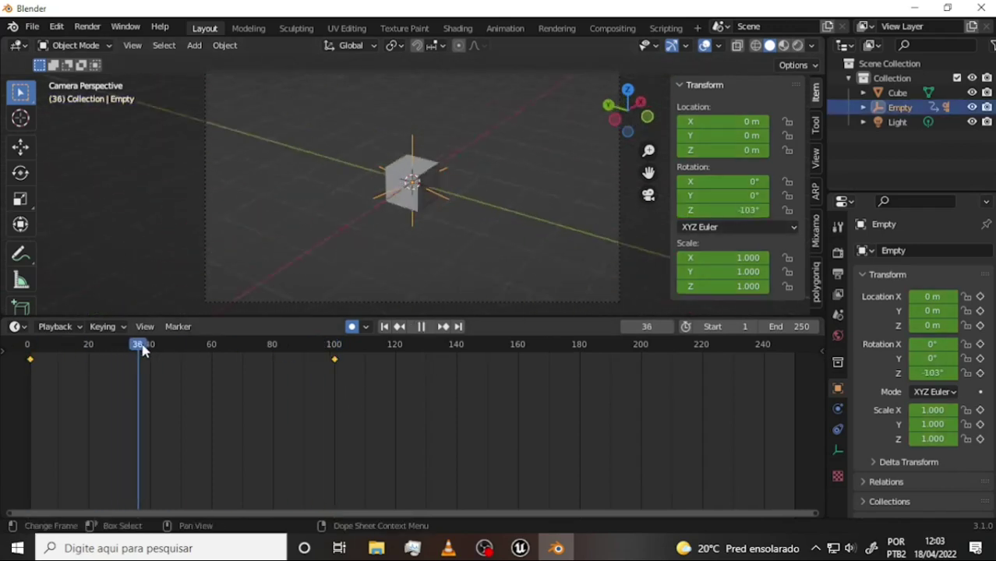
# Set both rotation keyframes to Linear interpolation, with the end key shifted to frame 101.
pyautogui.press('space')
pyautogui.moveTo(357, 357); pyautogui.dragTo(4, 402)
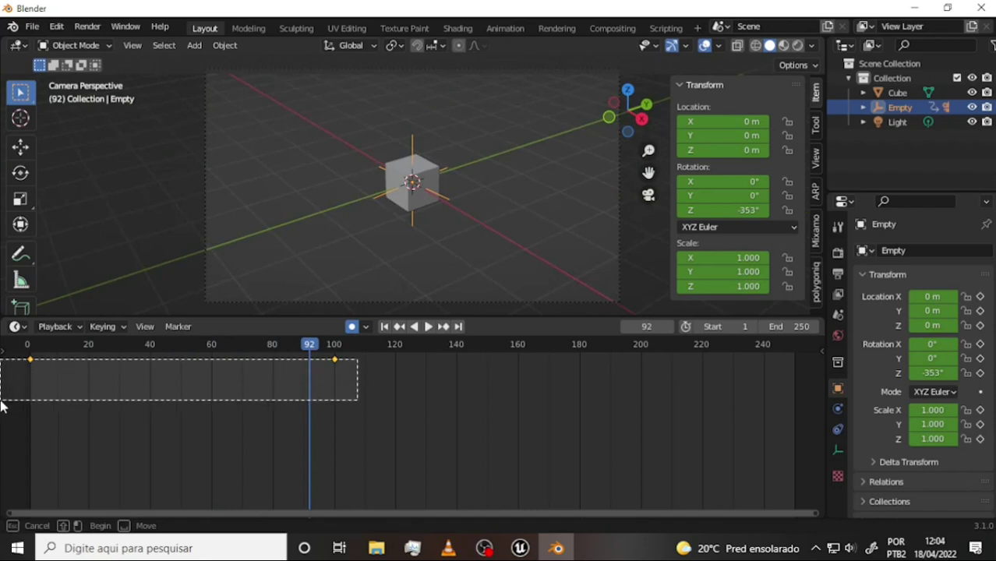
pyautogui.rightClick(35, 363)
pyautogui.moveTo(66, 414)
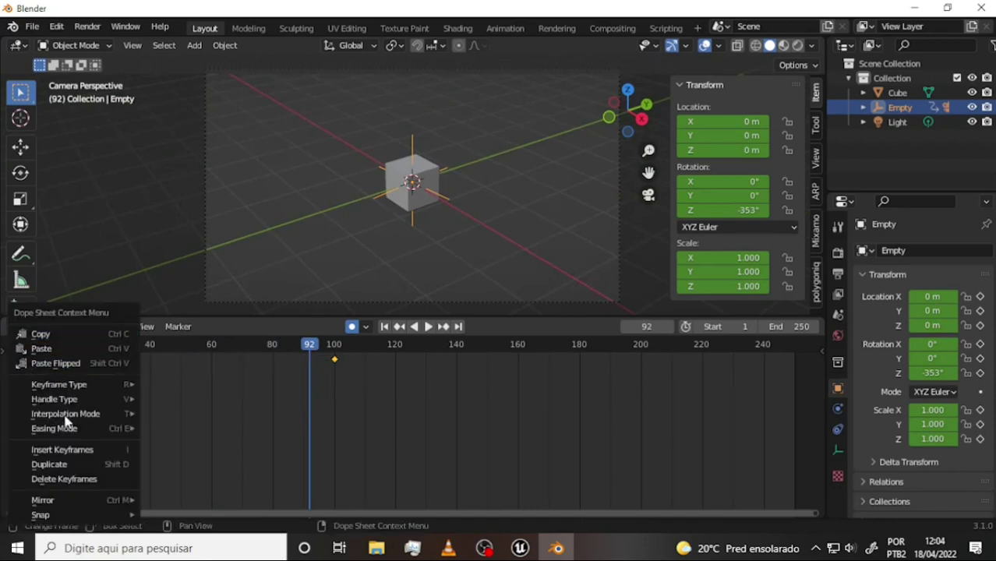
pyautogui.click(174, 335)
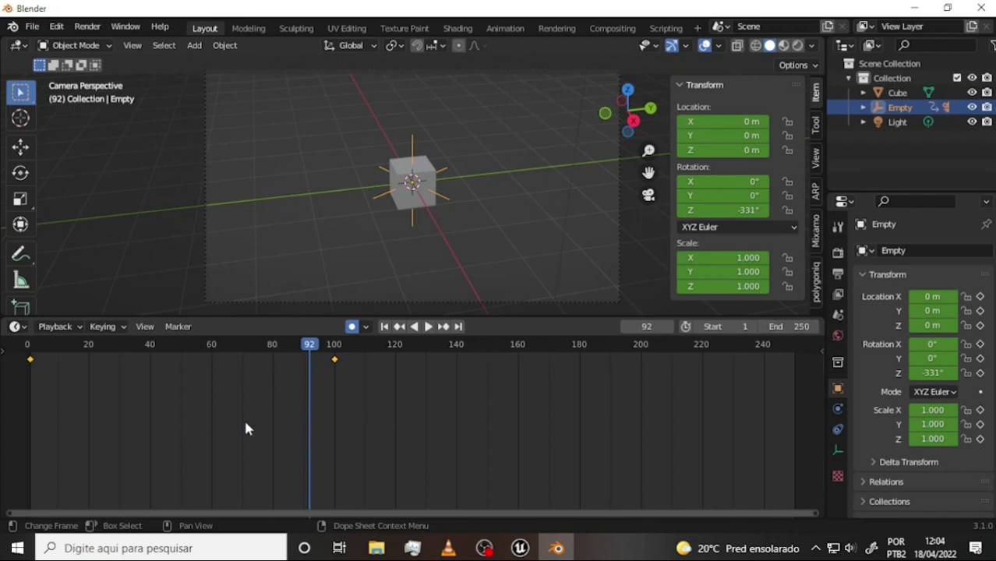
pyautogui.moveTo(335, 363); pyautogui.dragTo(337, 364)
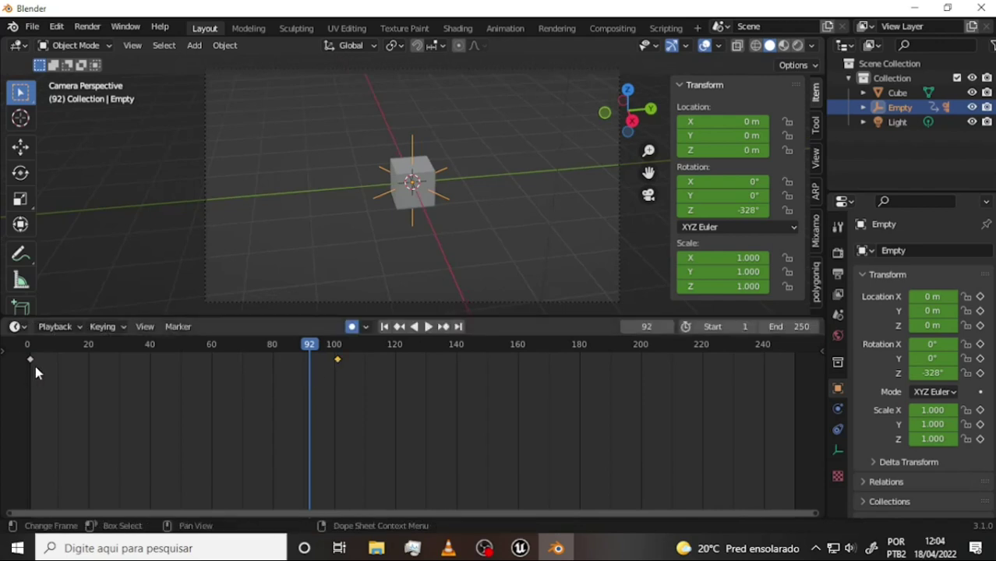
pyautogui.moveTo(159, 402); pyautogui.dragTo(435, 402, button='middle')
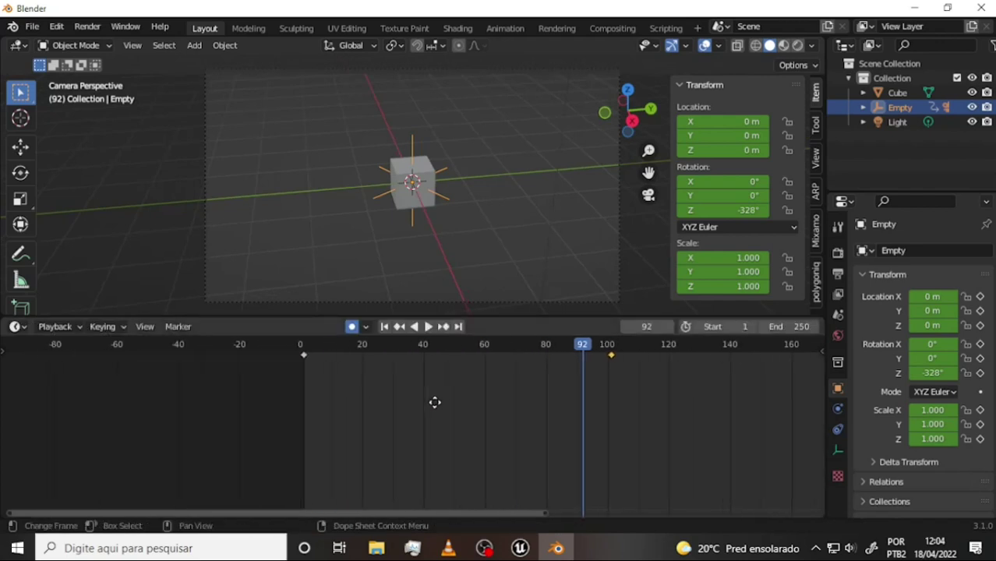
# Set the scene frame range to start at 0 and end at 100.
pyautogui.click(748, 325)
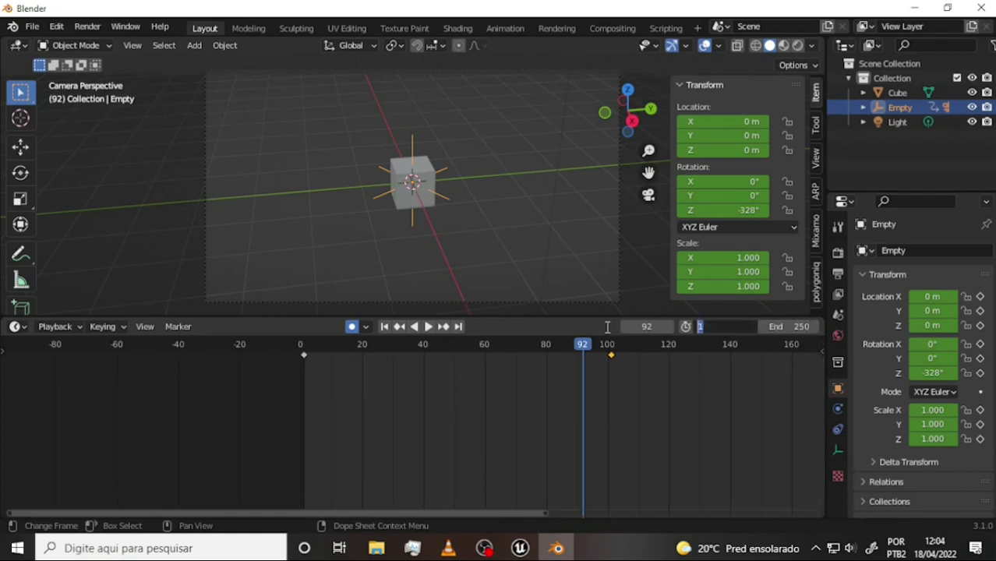
pyautogui.write('0')
pyautogui.click(798, 328)
pyautogui.write('100')
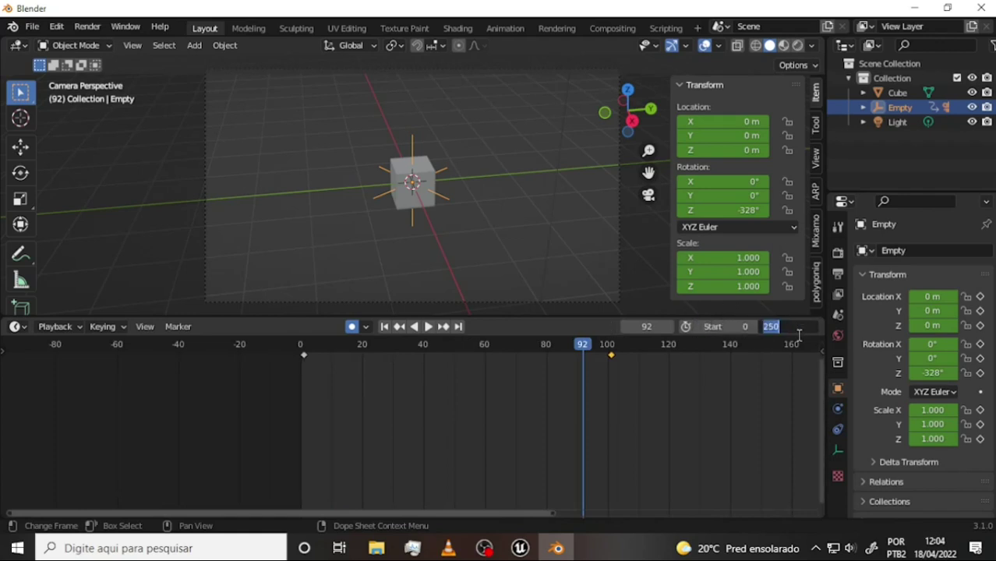
pyautogui.press('Return')
# Shift both rotation keyframes one frame earlier, to frames 0 and 100.
pyautogui.scroll(2, 310, 401)
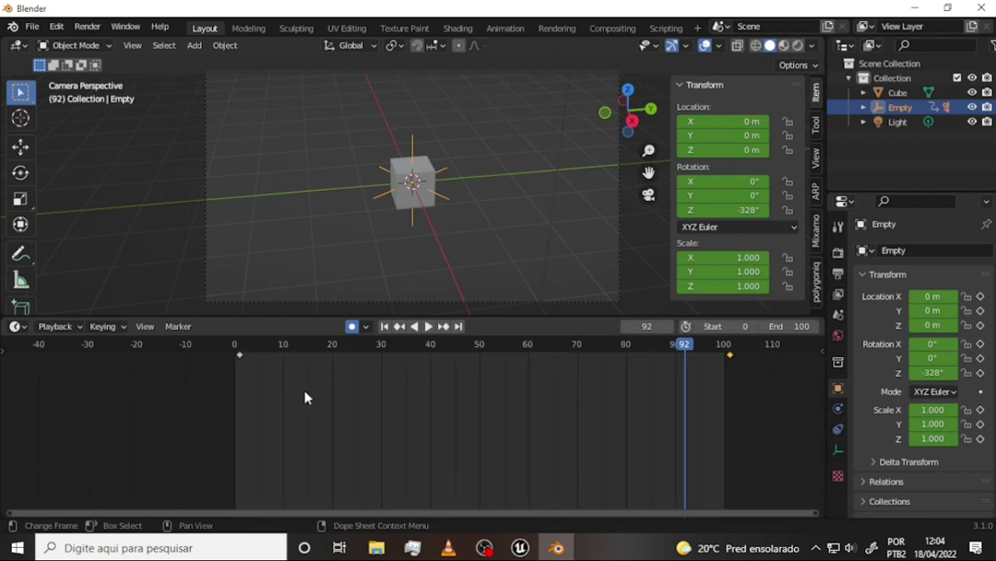
pyautogui.moveTo(238, 358); pyautogui.dragTo(239, 367)
pyautogui.click(239, 366)
pyautogui.moveTo(731, 356); pyautogui.dragTo(726, 359)
pyautogui.keyDown('shift'); pyautogui.moveTo(236, 355); pyautogui.dragTo(238, 362); pyautogui.keyUp('shift')
pyautogui.moveTo(731, 360); pyautogui.dragTo(723, 360)
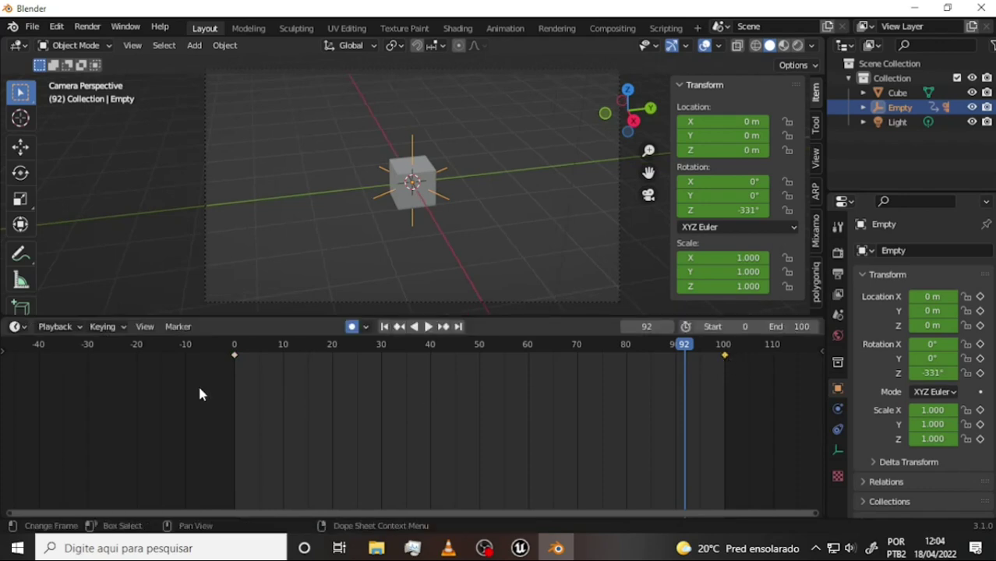
# Set the start frame to 1, play the turntable spin, then switch to Unreal's Transport1 project.
pyautogui.click(750, 326)
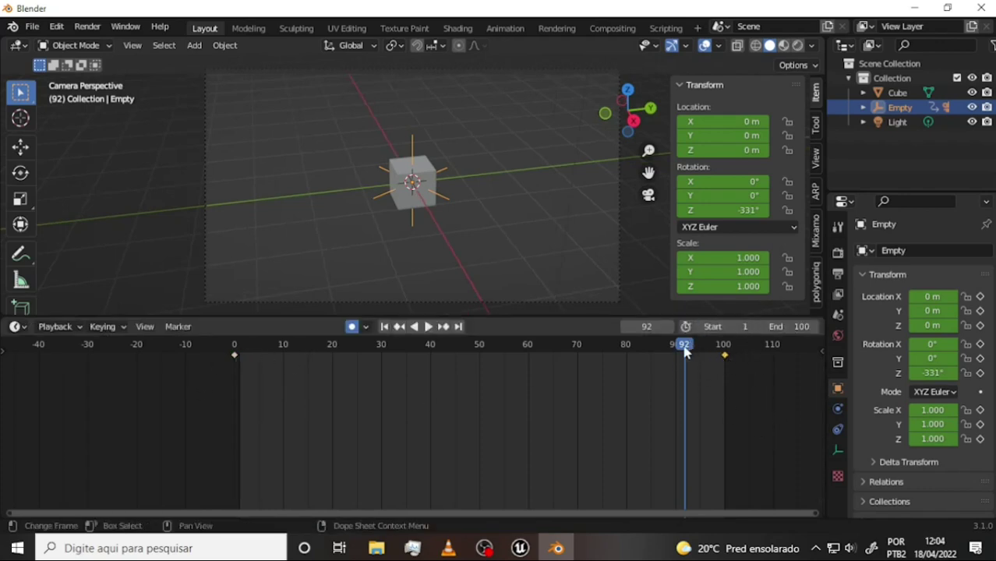
pyautogui.press('space')
pyautogui.moveTo(304, 372)
pyautogui.mouseDown()
pyautogui.moveTo(245, 385)
pyautogui.moveTo(238, 377)
pyautogui.moveTo(734, 383)
pyautogui.moveTo(232, 389)
pyautogui.mouseUp()
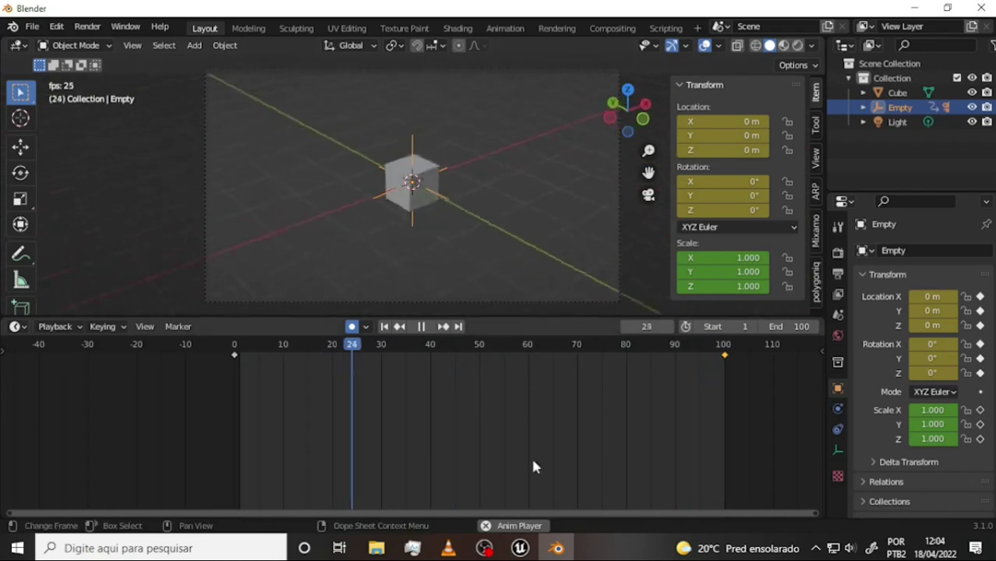
pyautogui.click(520, 549)
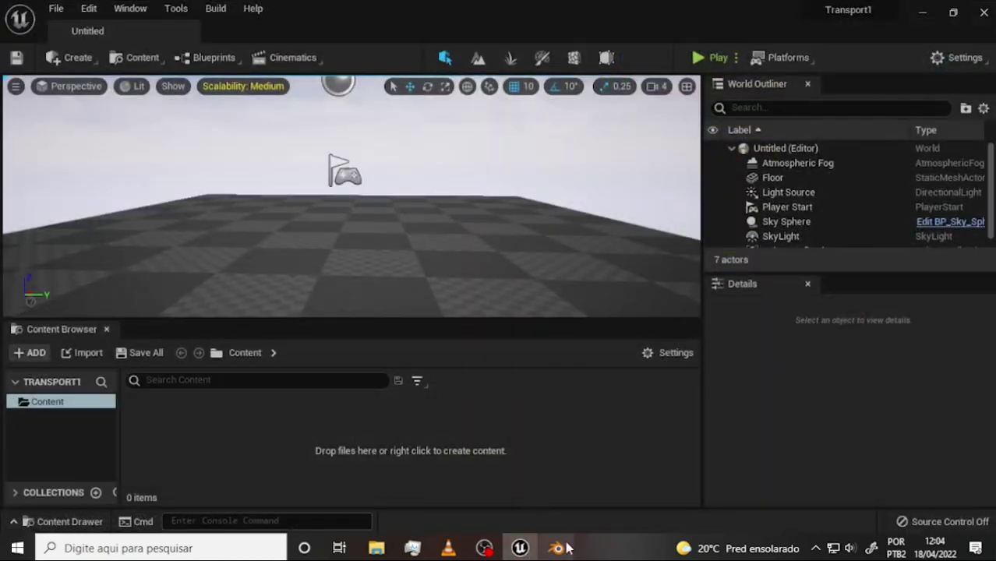
# Minimize Unreal and Blender and launch Google Chrome from its desktop shortcut.
pyautogui.click(923, 17)
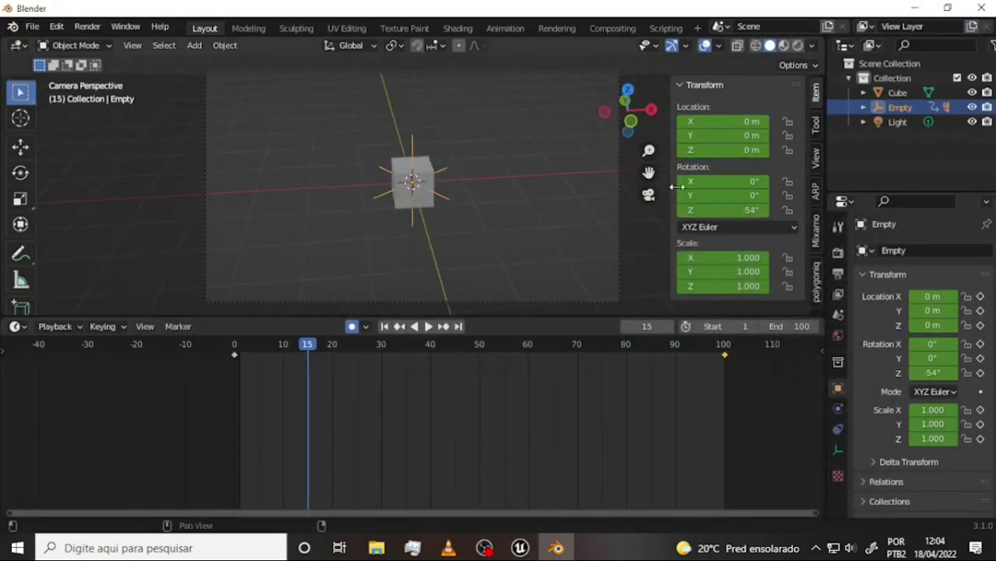
pyautogui.click(912, 7)
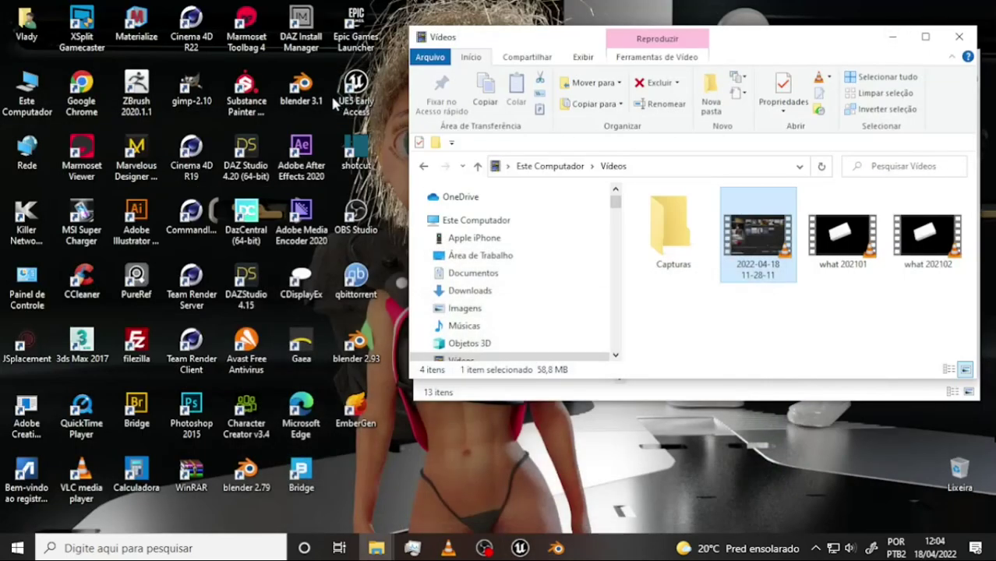
pyautogui.click(68, 91)
pyautogui.doubleClick(69, 91)
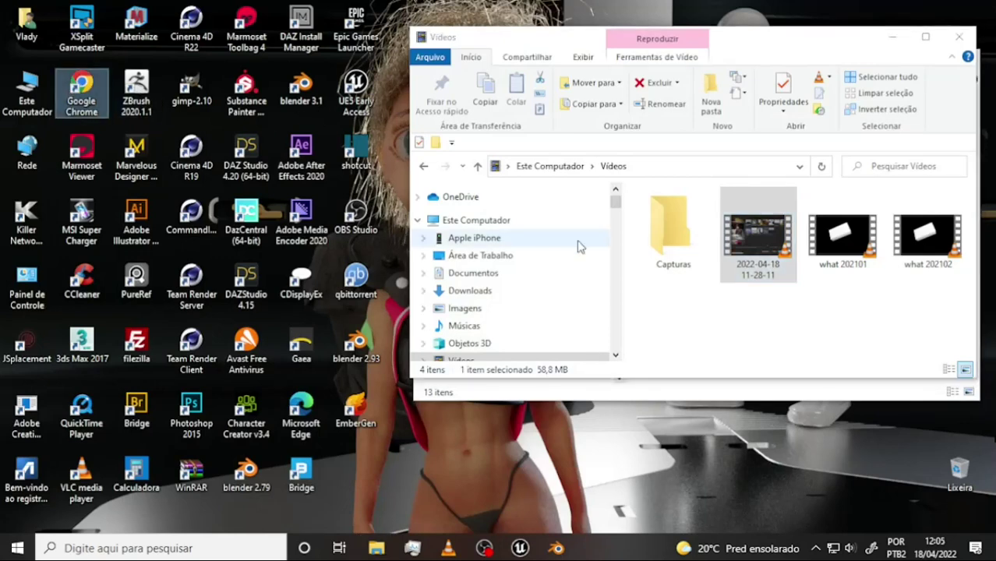
# Search Google for 'turntable in unreal 5', correcting the typos in the query.
pyautogui.click(304, 70)
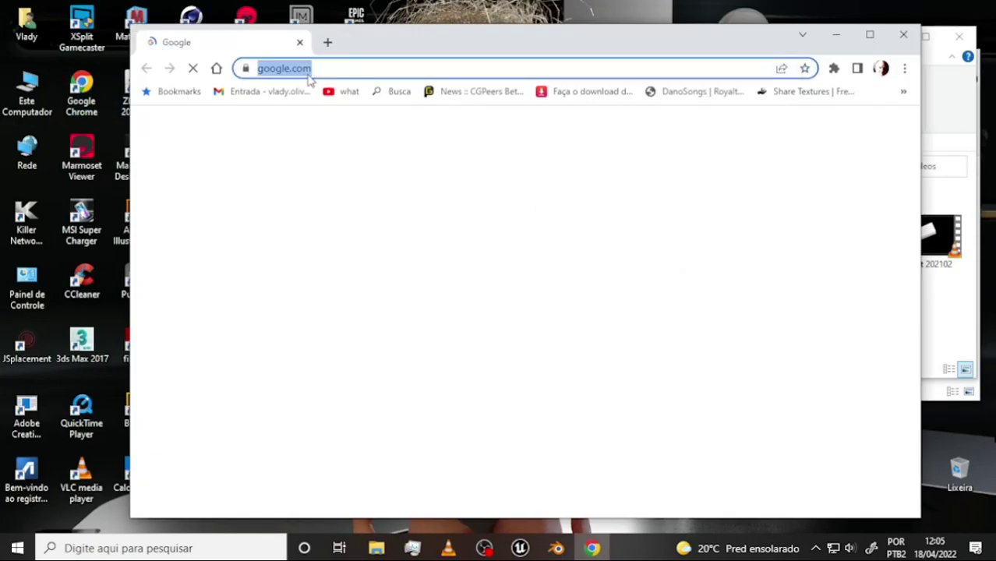
pyautogui.write('tuenta')
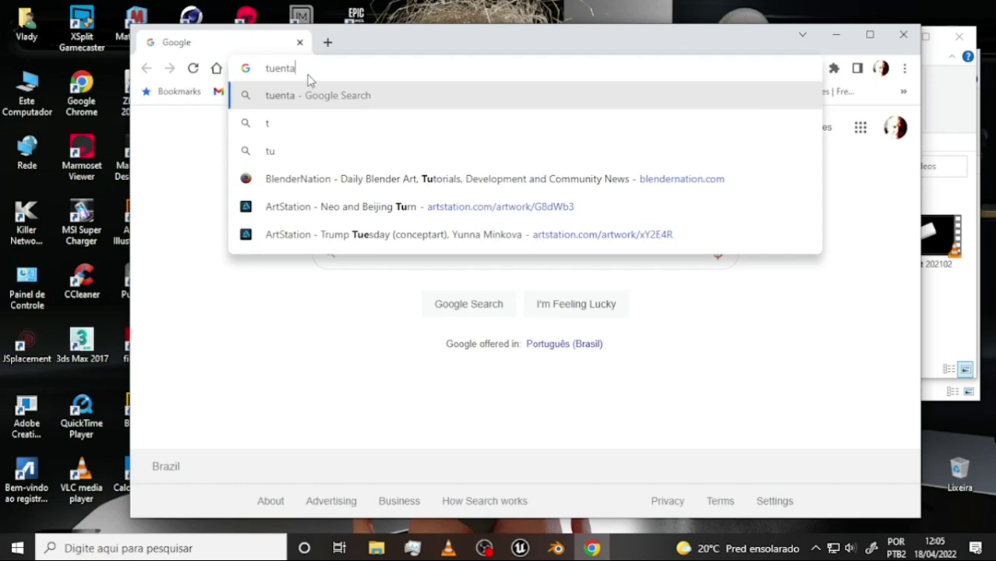
pyautogui.write('ble')
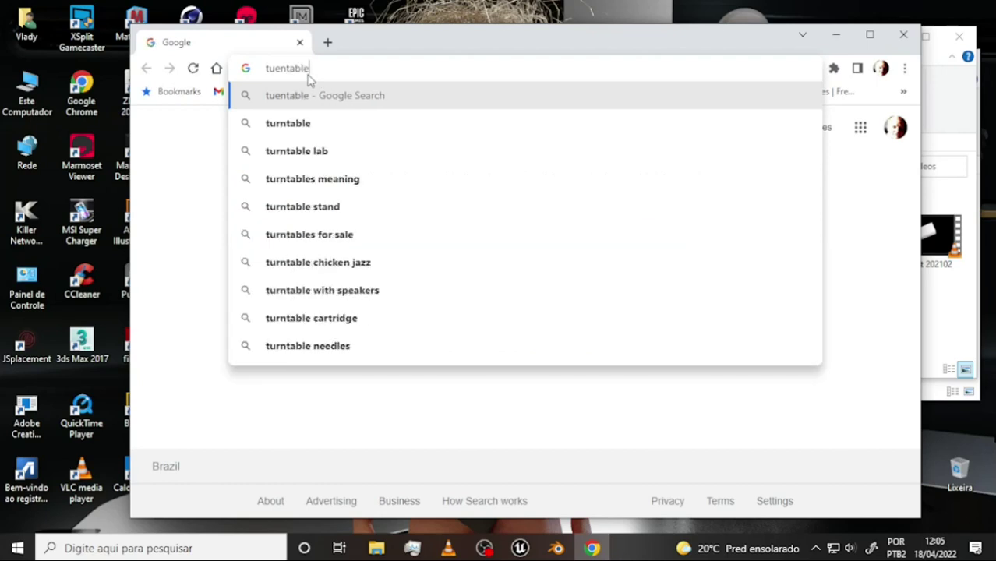
pyautogui.click(279, 68)
pyautogui.press('BackSpace')
pyautogui.write('r')
pyautogui.click(314, 69)
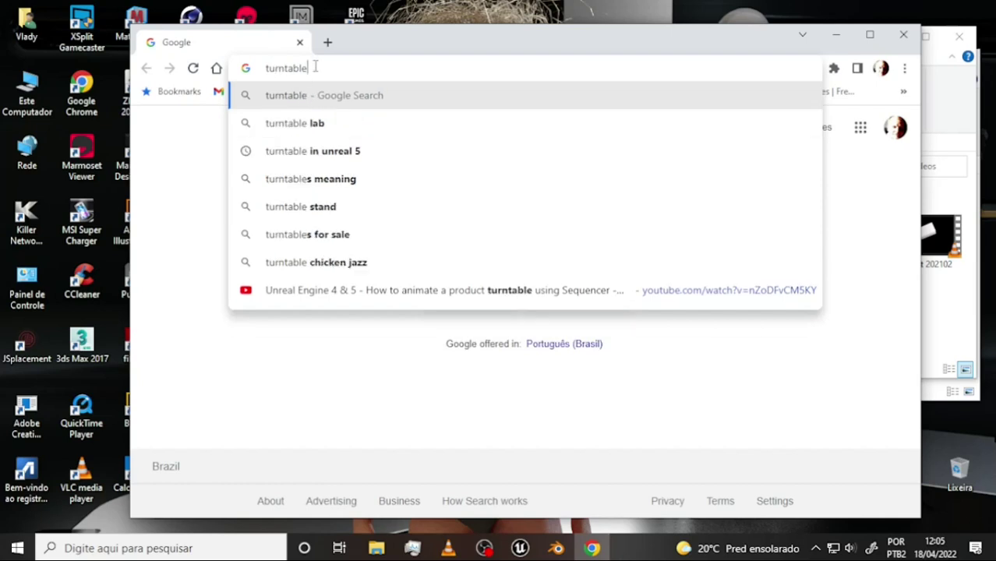
pyautogui.write(' in unr')
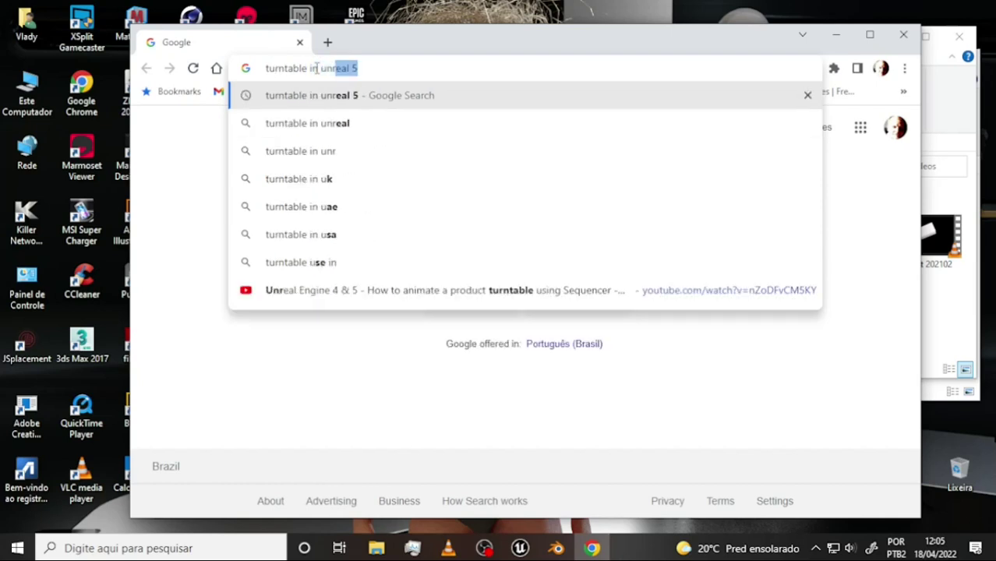
pyautogui.write('e3al 5')
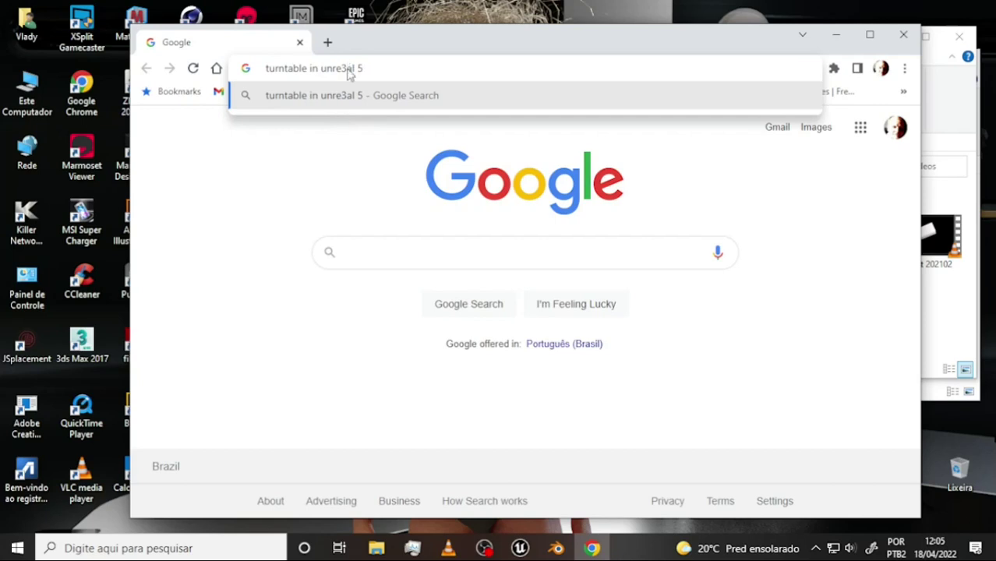
pyautogui.click(348, 69)
pyautogui.press('BackSpace')
pyautogui.press('Return')
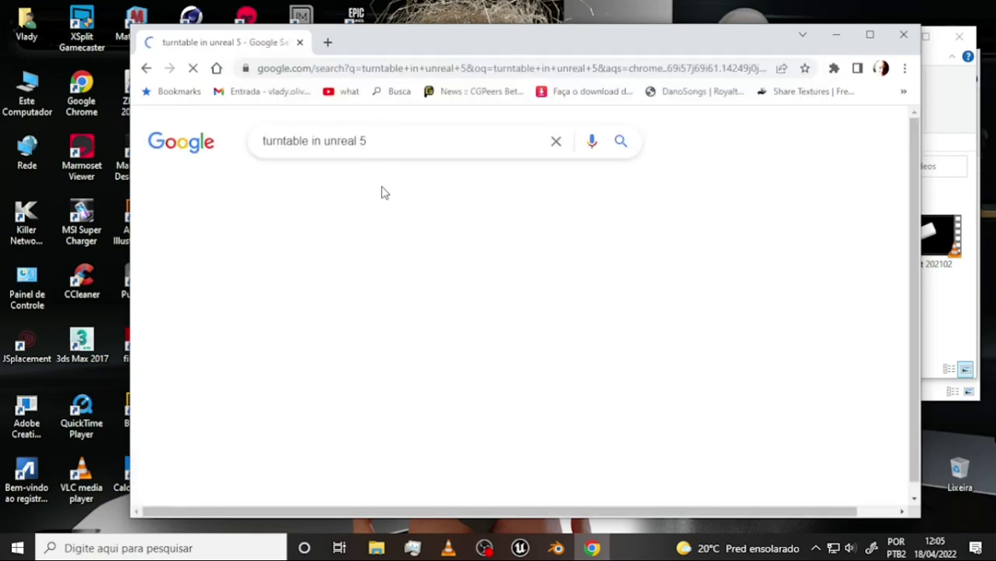
# Open the Unreal Engine product turntable video from the Videos results.
pyautogui.scroll(-3, 367, 191)
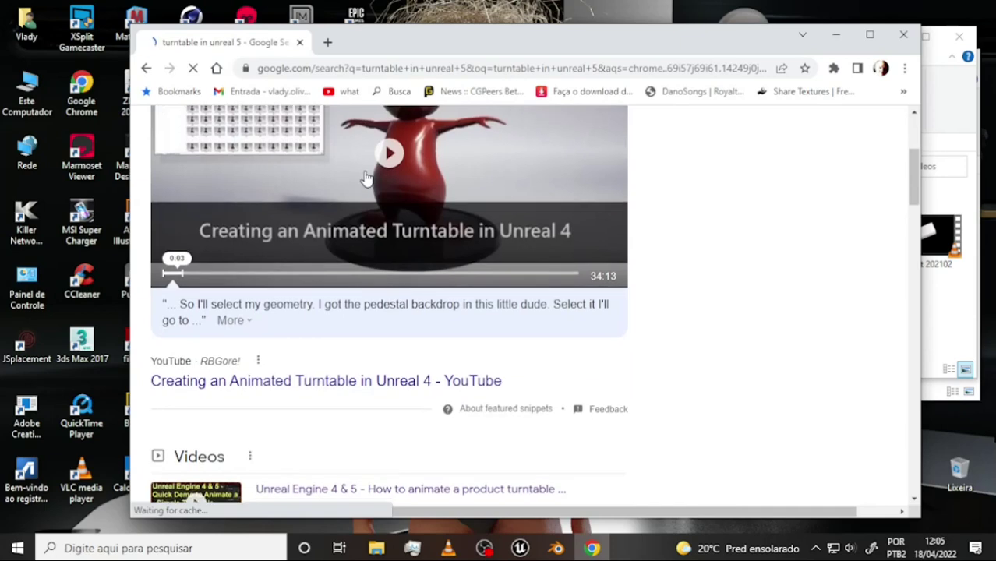
pyautogui.scroll(-3, 367, 178)
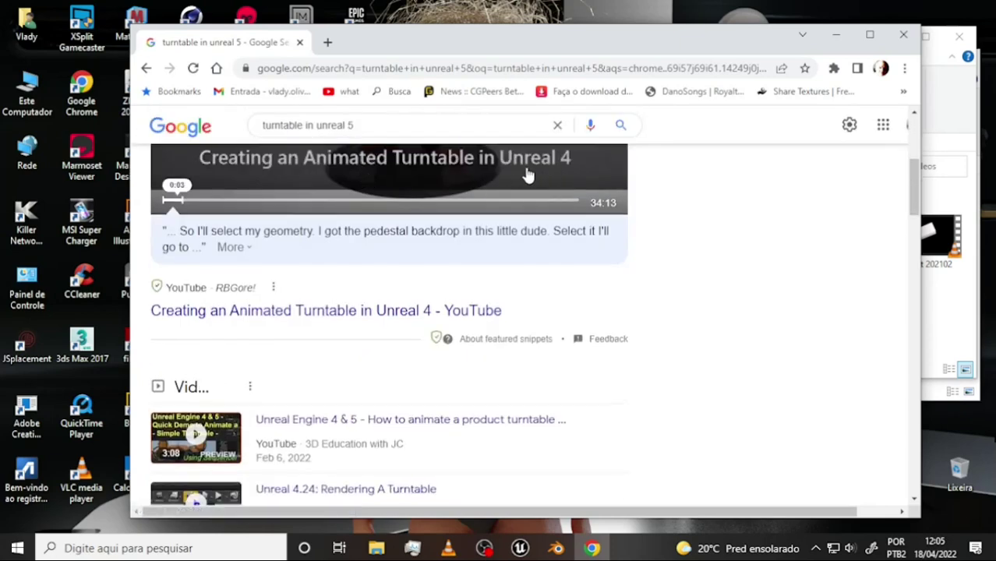
pyautogui.scroll(-1, 376, 271)
pyautogui.scroll(-3, 376, 271)
pyautogui.scroll(1, 376, 270)
pyautogui.scroll(1, 366, 267)
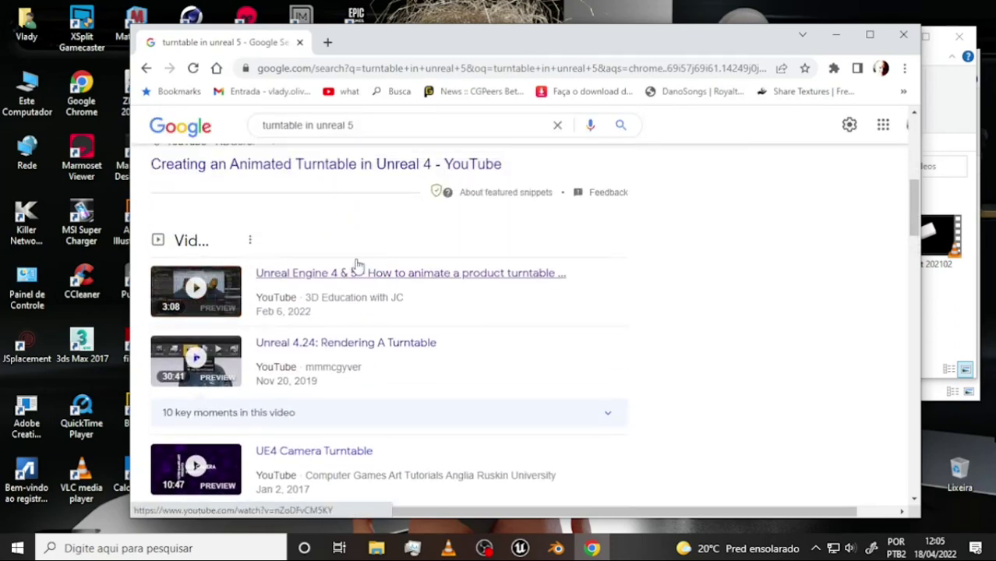
pyautogui.click(304, 274)
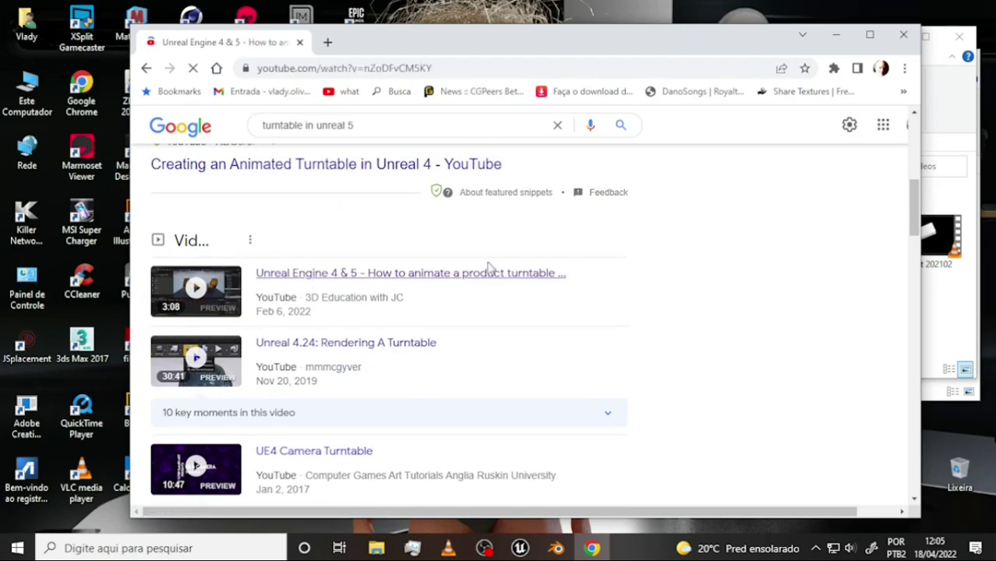
# Pause the 'How to animate a product turntable using Sequencer' video at 0:04.
pyautogui.scroll(-3, 468, 252)
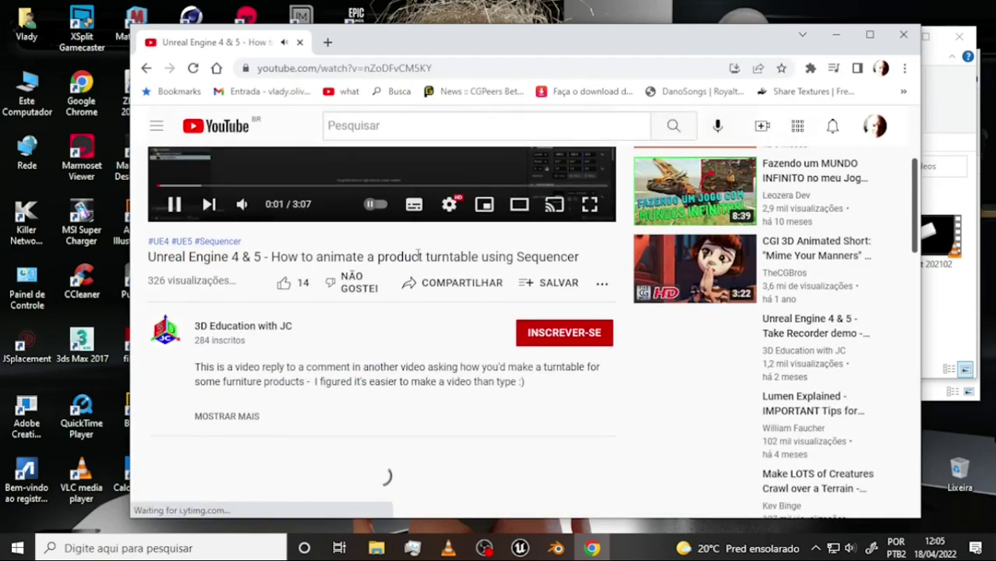
pyautogui.scroll(3, 268, 312)
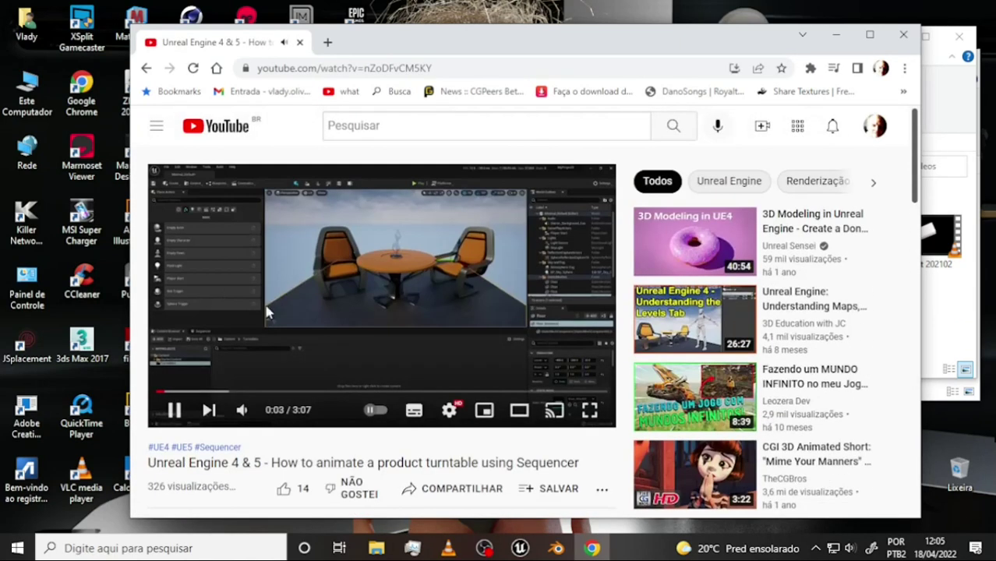
pyautogui.click(173, 410)
pyautogui.scroll(-3, 377, 236)
pyautogui.scroll(3, 371, 247)
pyautogui.scroll(-3, 370, 251)
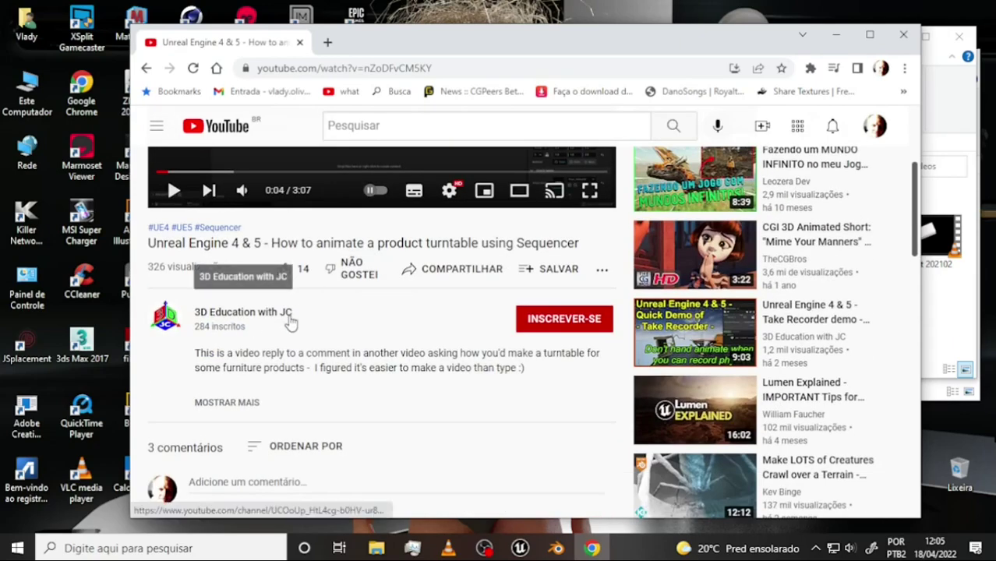
pyautogui.scroll(3, 394, 290)
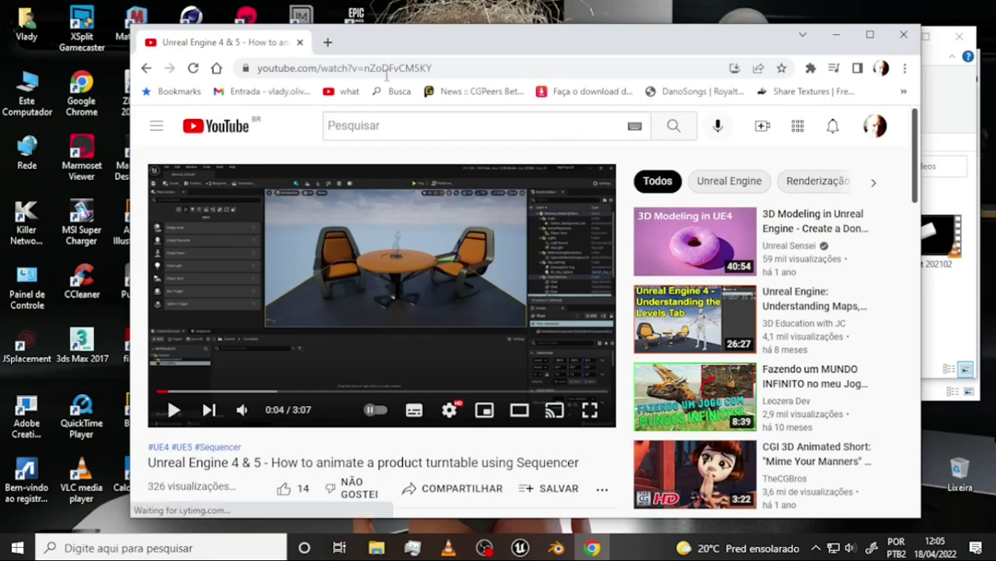
# Reopen the 'turntable in unreal 5' search results from the browsing history.
pyautogui.click(328, 42)
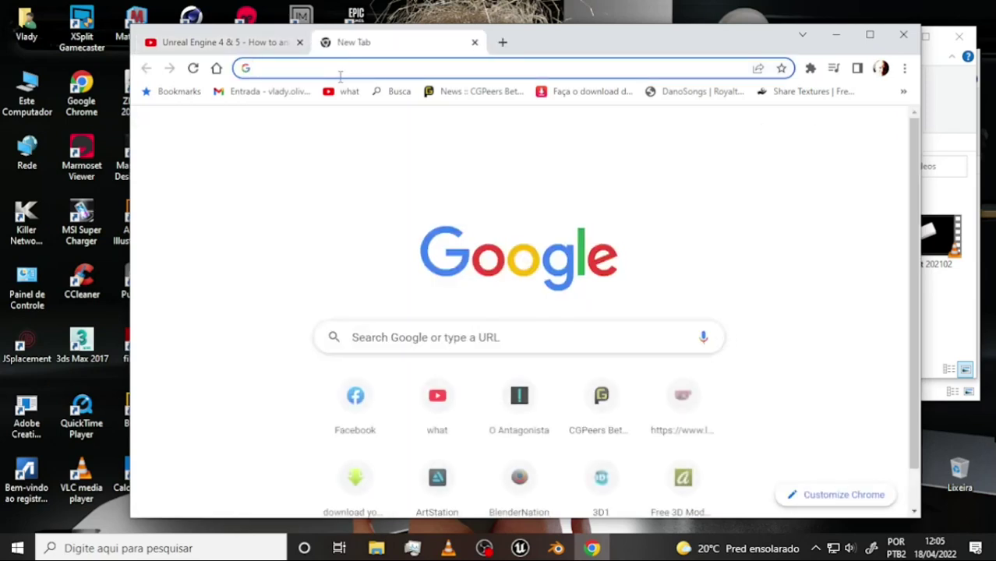
pyautogui.click(254, 42)
pyautogui.click(395, 45)
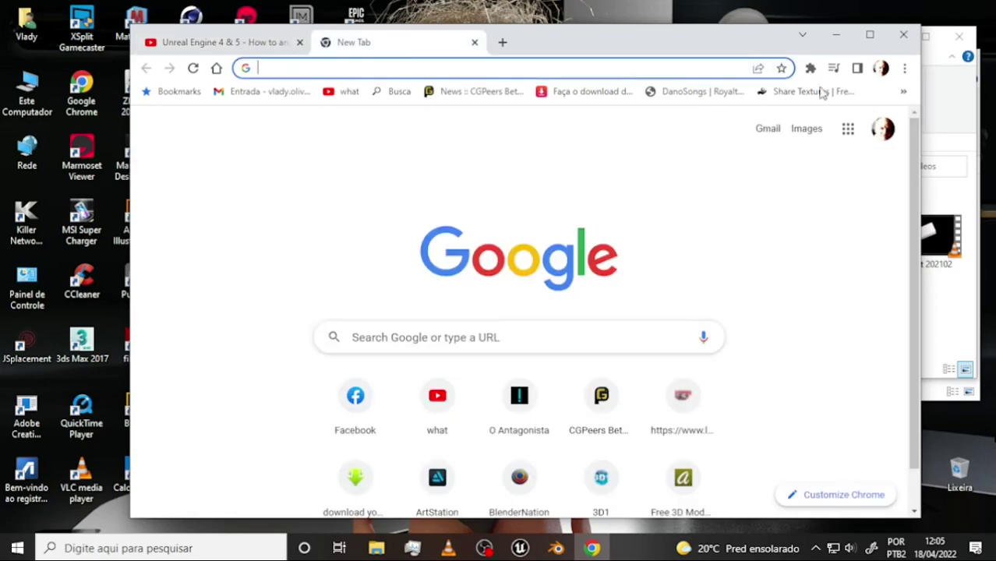
pyautogui.click(905, 68)
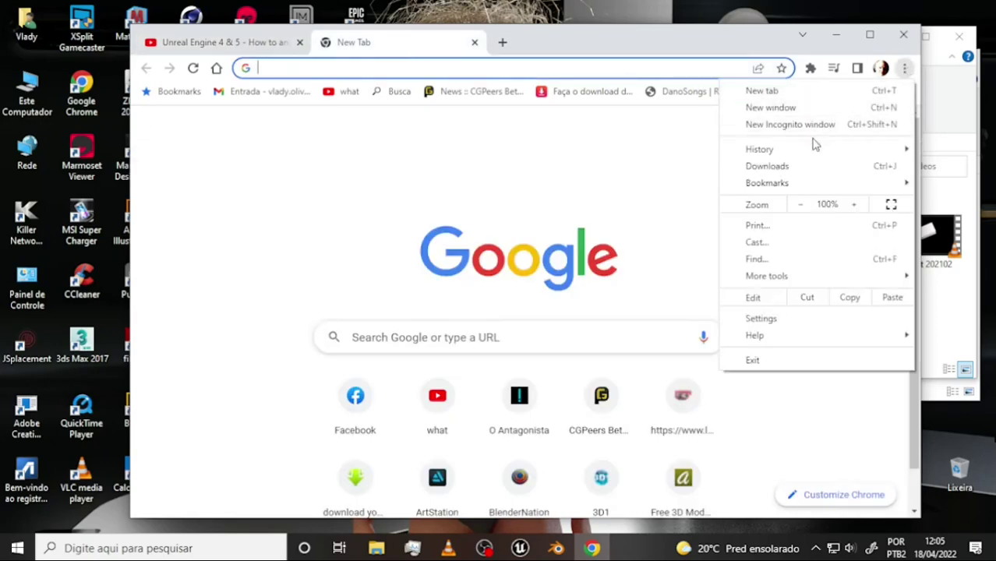
pyautogui.moveTo(759, 149)
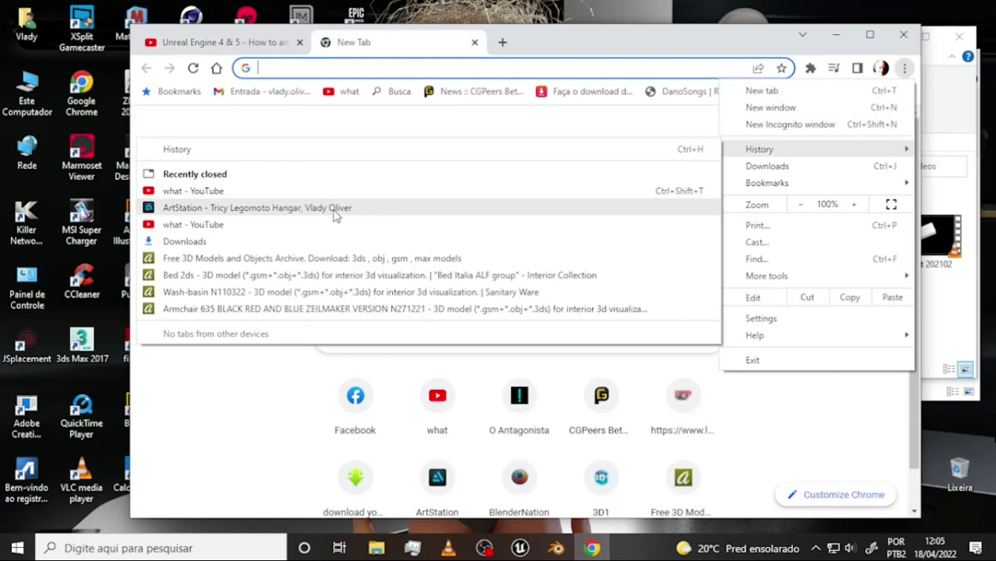
pyautogui.click(176, 152)
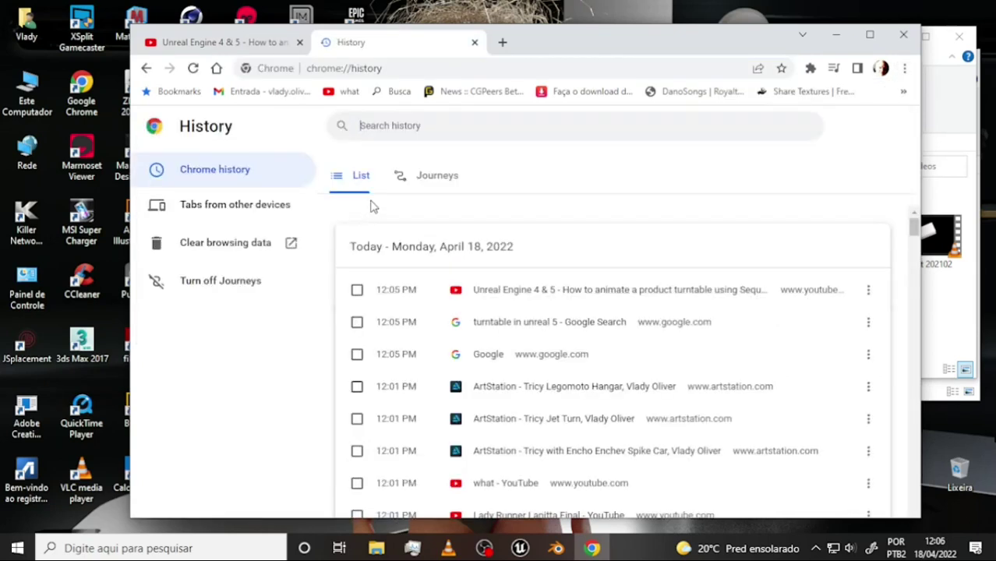
pyautogui.click(503, 331)
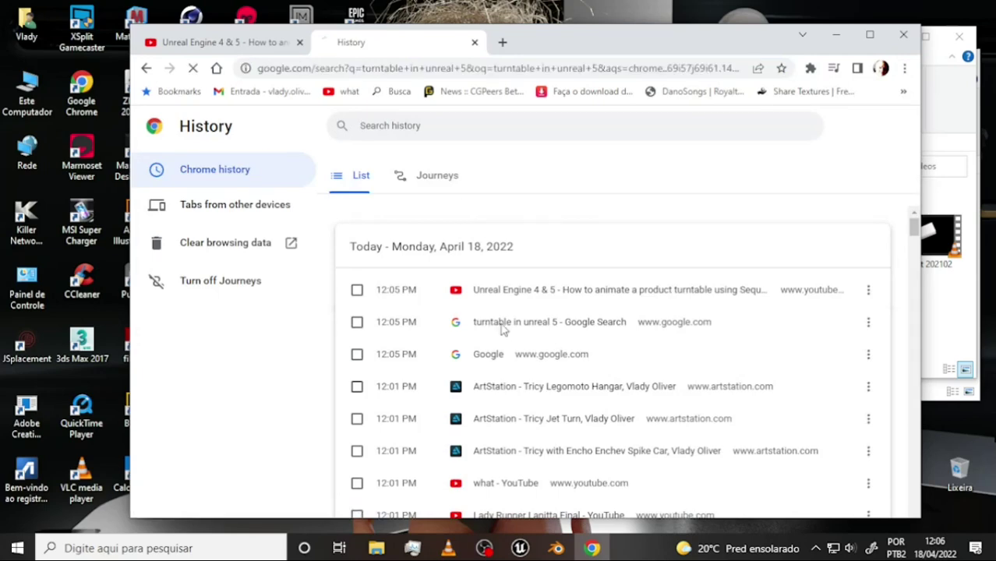
# Play and pause the animated turntable video preview, then return to the Sequencer tutorial.
pyautogui.scroll(-2, 520, 269)
pyautogui.scroll(-1, 529, 258)
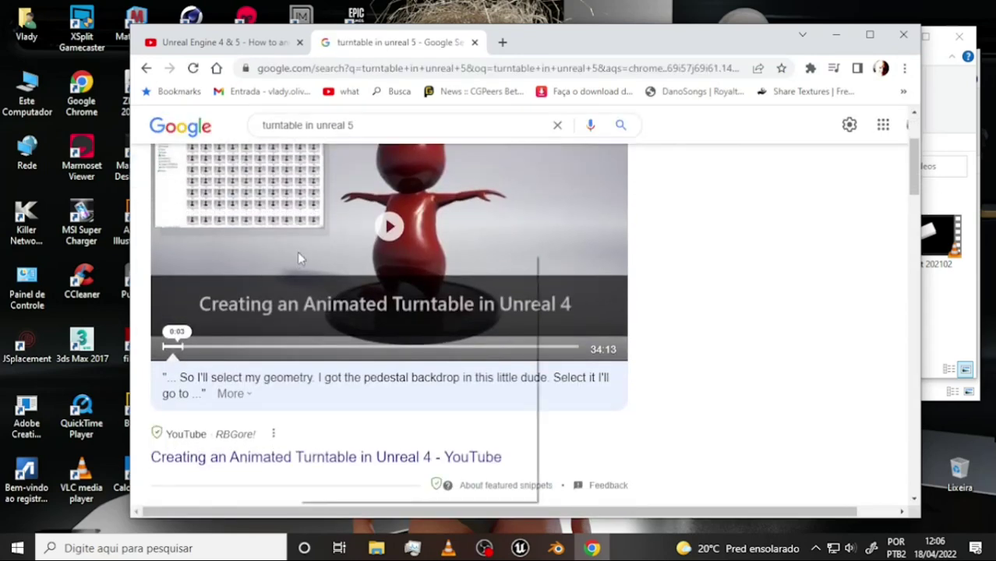
pyautogui.rightClick(297, 252)
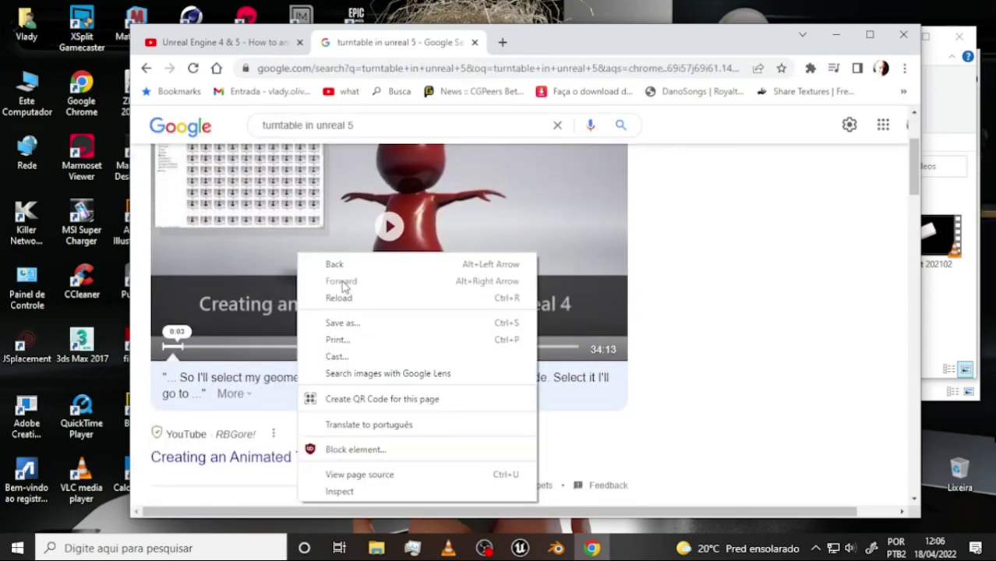
pyautogui.click(747, 274)
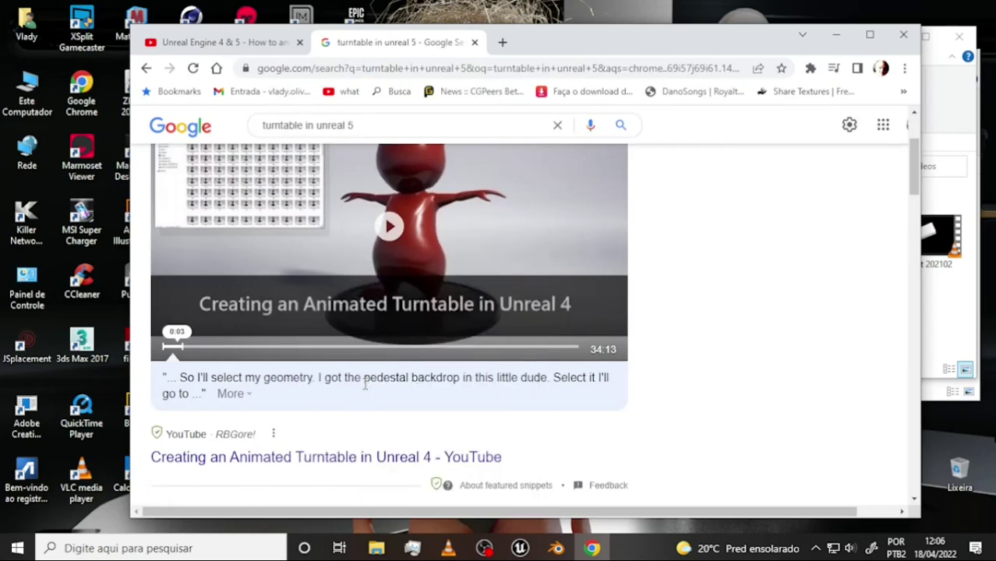
pyautogui.scroll(-3, 398, 374)
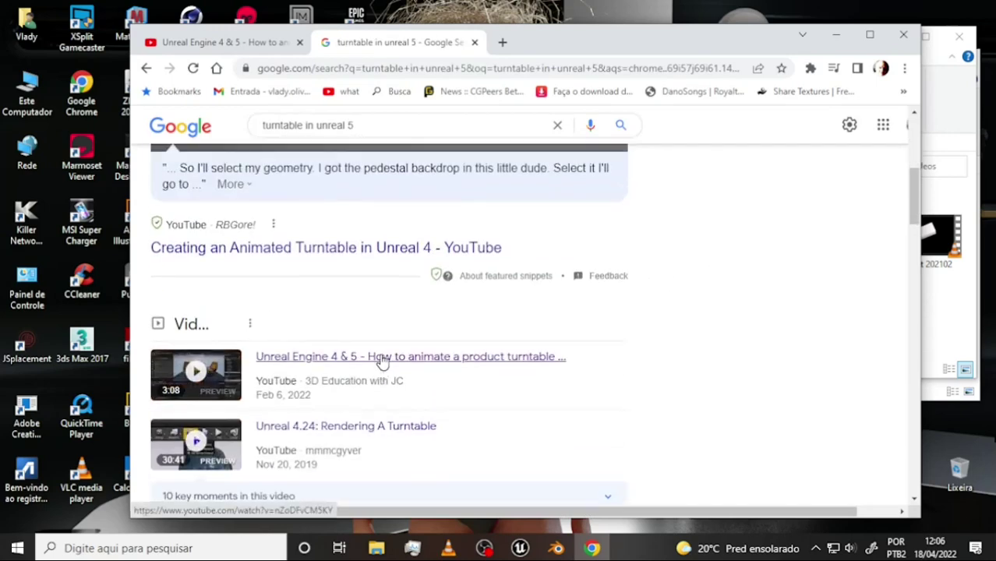
pyautogui.scroll(3, 382, 360)
pyautogui.click(433, 272)
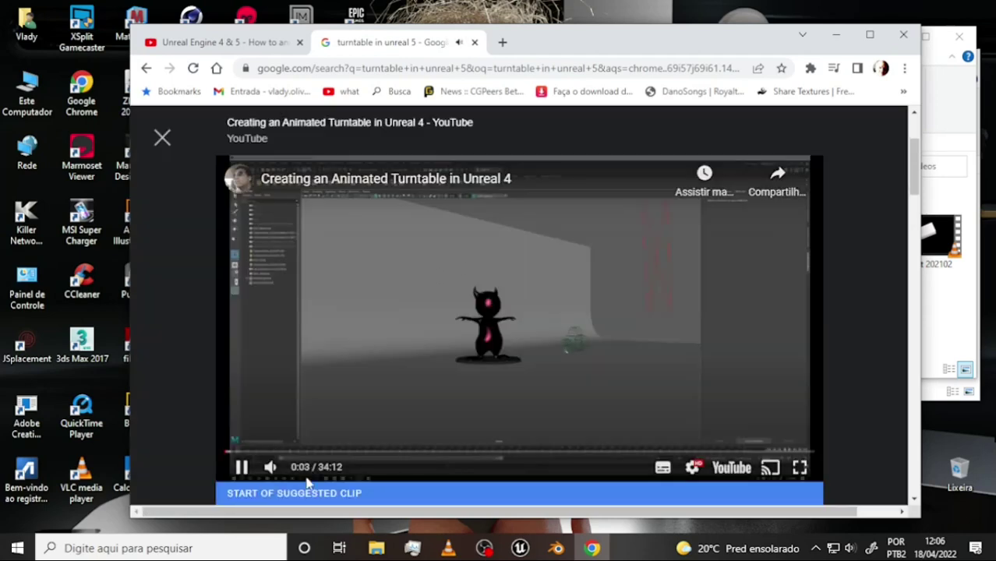
pyautogui.click(242, 467)
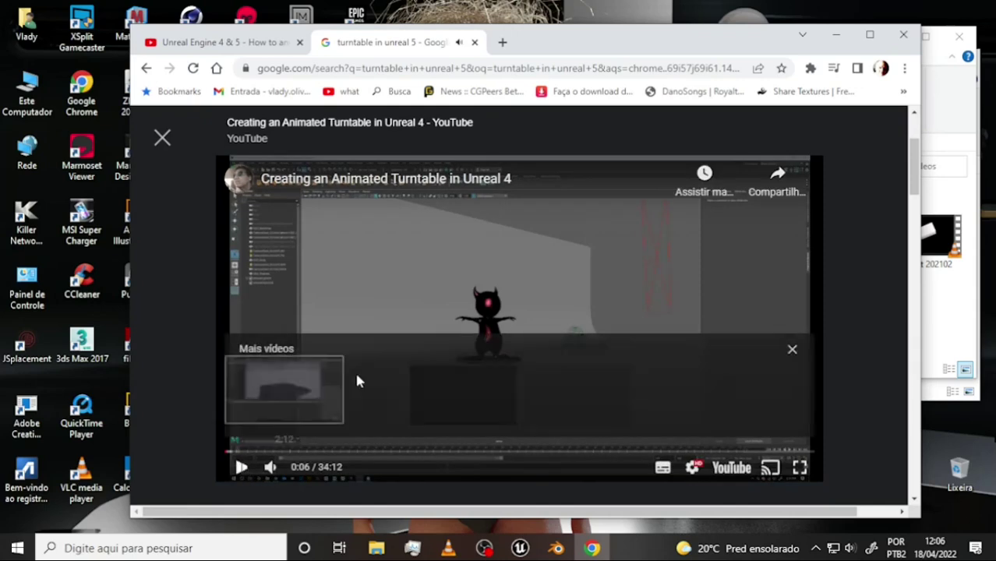
pyautogui.click(248, 40)
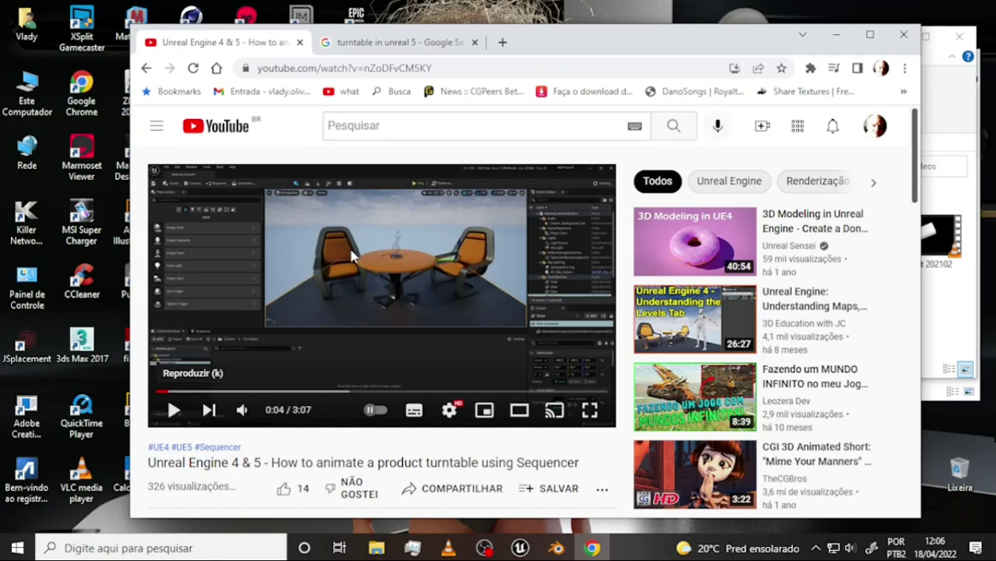
# Show the paused State of Unreal 2022 video in VLC, then return to Blender's turntable scene.
pyautogui.click(521, 548)
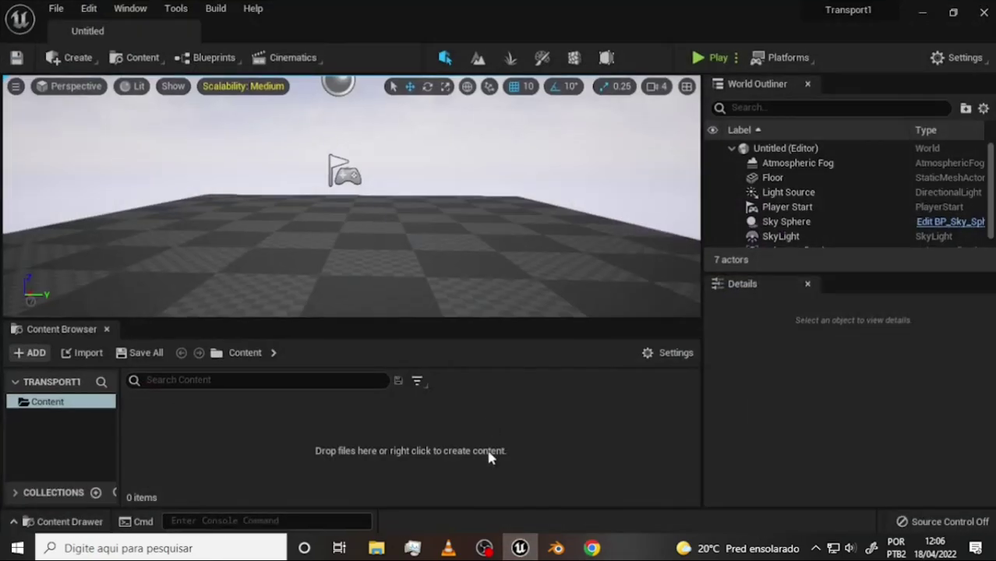
pyautogui.click(448, 548)
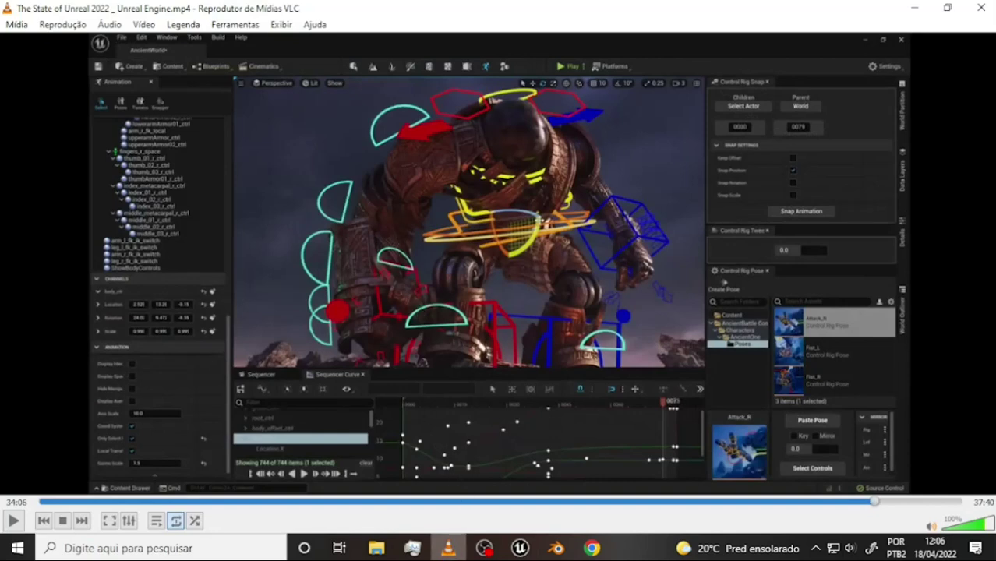
pyautogui.click(556, 548)
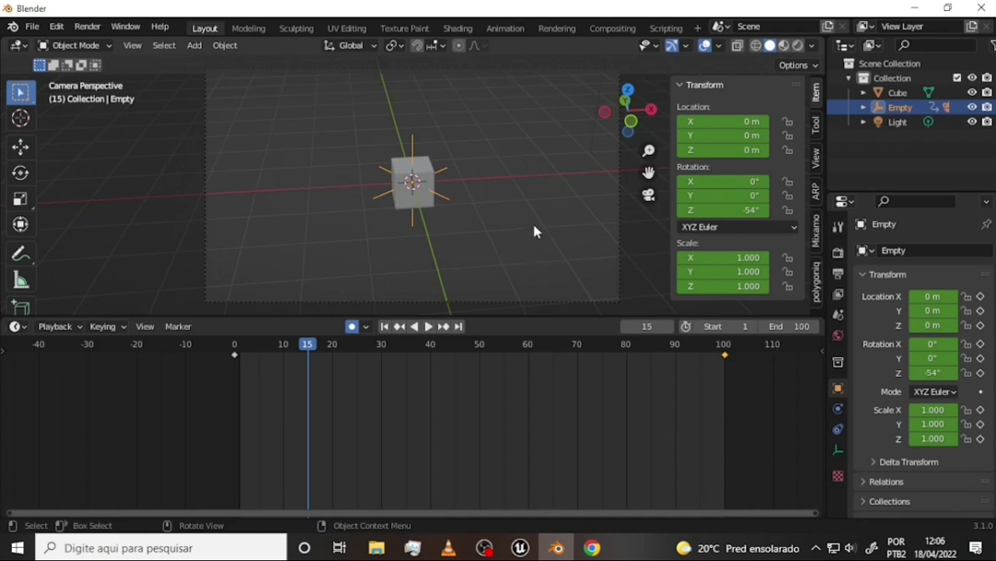
pyautogui.click(485, 548)
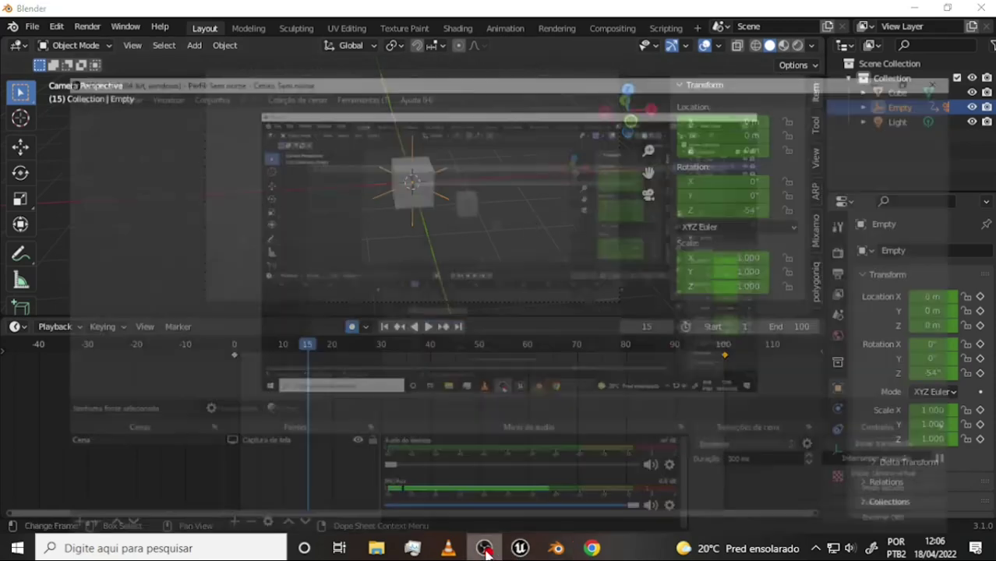
pyautogui.click(484, 548)
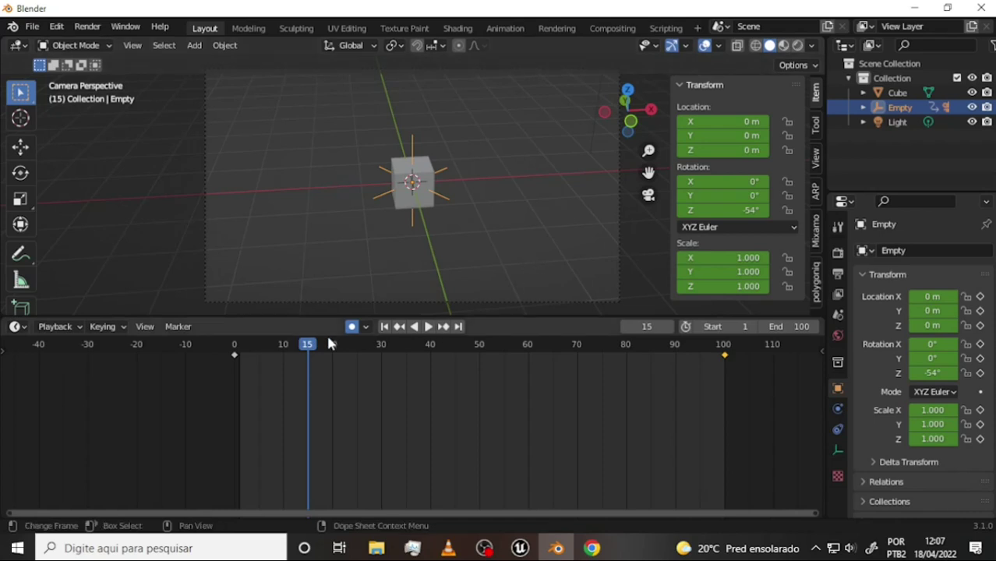
# Scrub frames 0 to 100 to review the Empty's 360° turn, stopping near frame 10.
pyautogui.moveTo(302, 348)
pyautogui.mouseDown()
pyautogui.moveTo(237, 355)
pyautogui.moveTo(522, 357)
pyautogui.mouseUp()
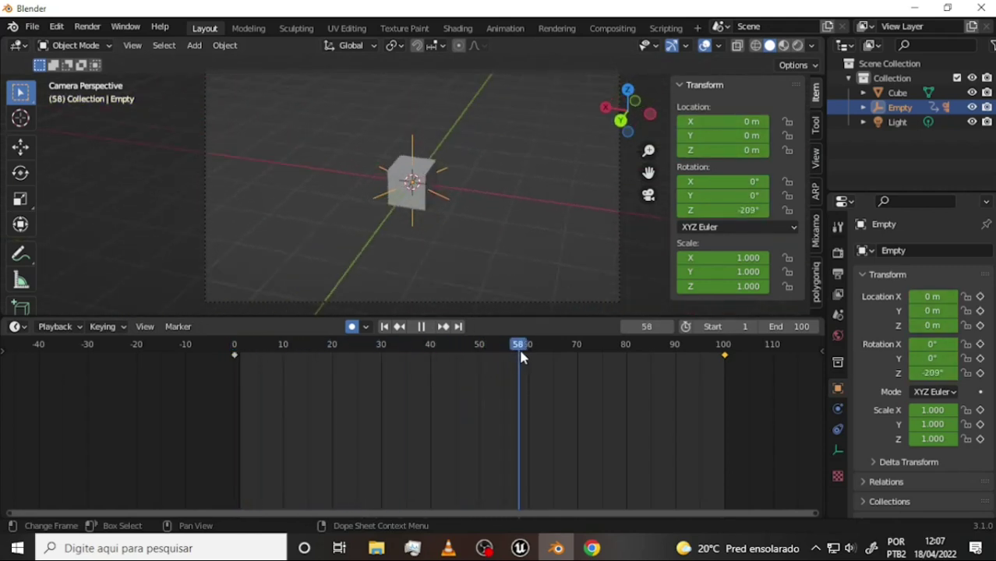
pyautogui.moveTo(523, 357); pyautogui.dragTo(467, 356)
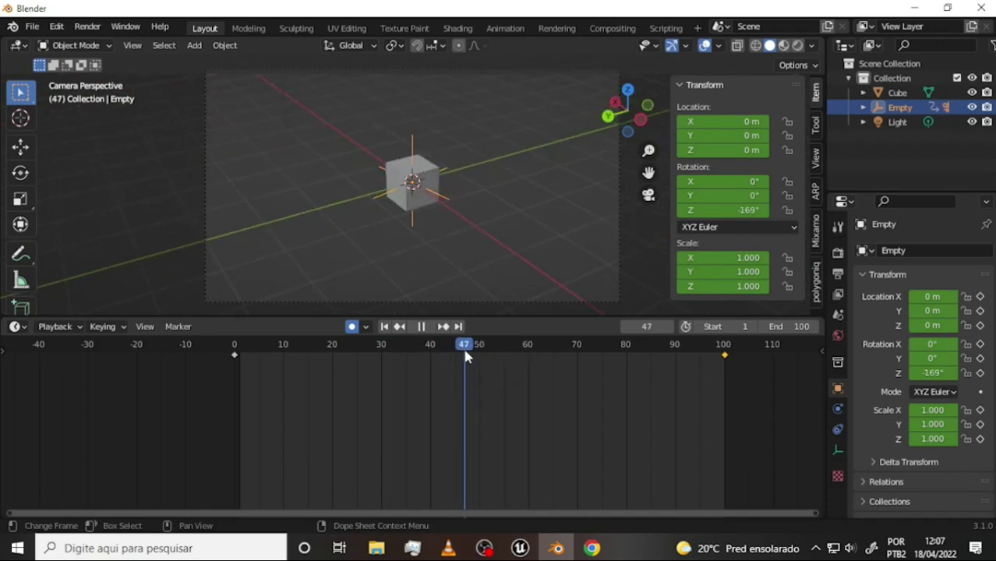
pyautogui.moveTo(468, 356)
pyautogui.mouseDown()
pyautogui.moveTo(238, 350)
pyautogui.moveTo(651, 343)
pyautogui.moveTo(731, 354)
pyautogui.moveTo(235, 355)
pyautogui.mouseUp()
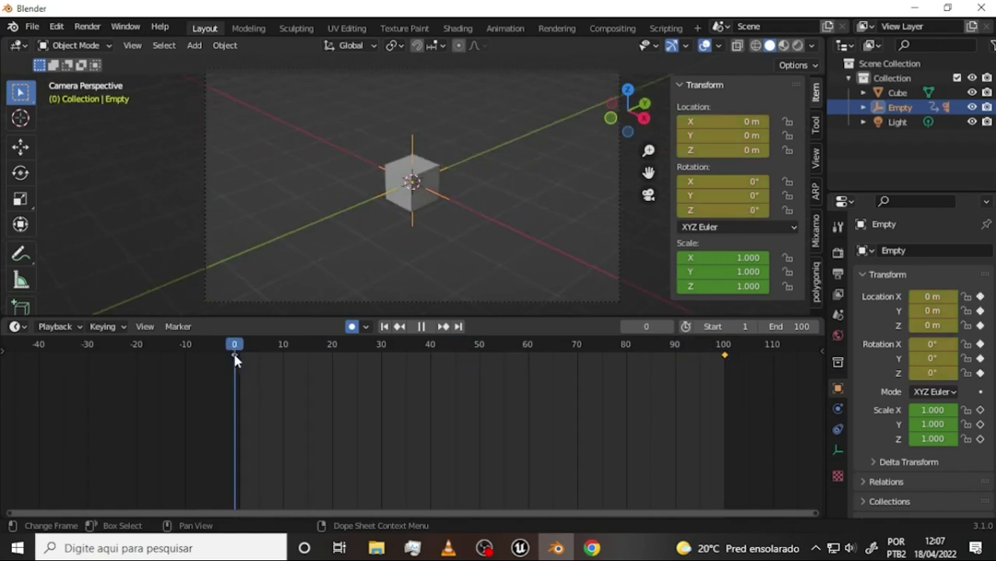
pyautogui.moveTo(311, 360)
pyautogui.mouseDown()
pyautogui.moveTo(400, 355)
pyautogui.moveTo(283, 356)
pyautogui.mouseUp()
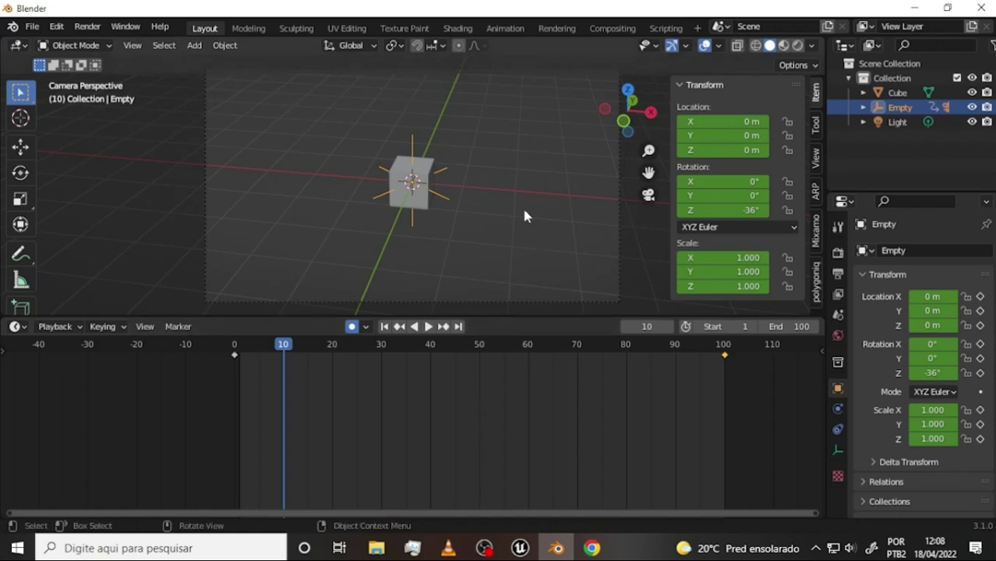
pyautogui.scroll(4, 514, 209)
pyautogui.scroll(-3, 516, 209)
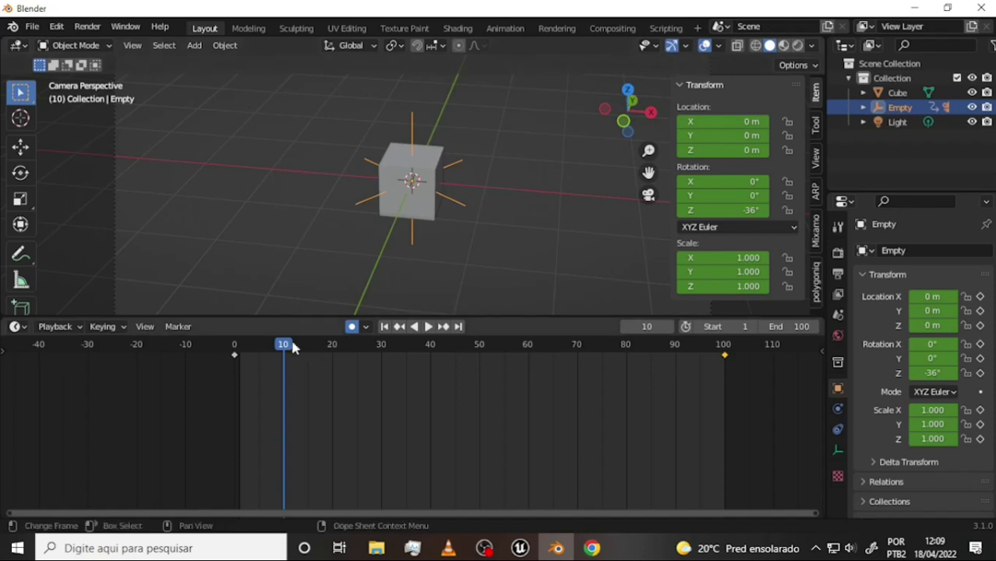
# Scrub to frame 8, play the turntable rotation, then switch to Unreal Engine.
pyautogui.moveTo(295, 352); pyautogui.dragTo(277, 360)
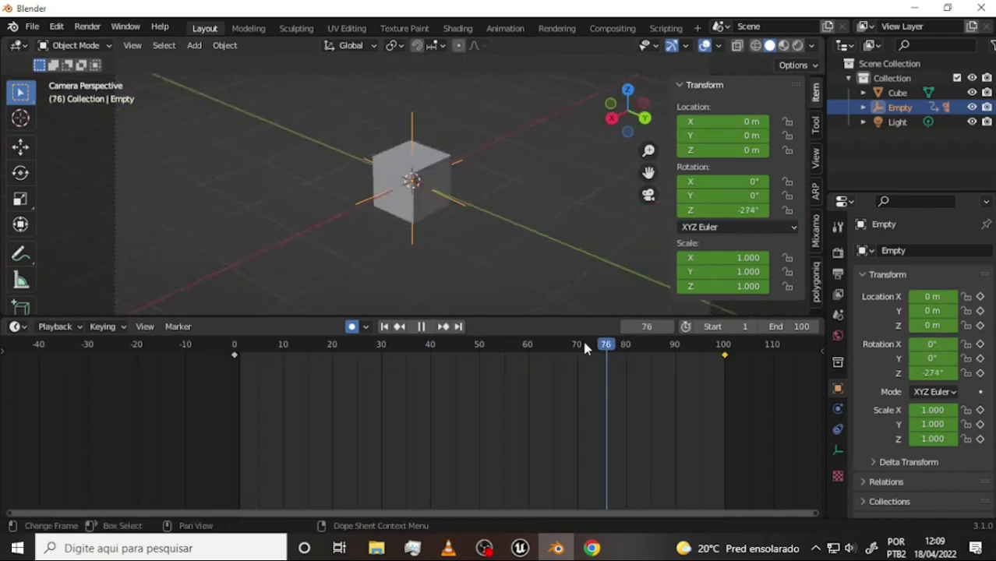
pyautogui.press('space')
pyautogui.press('space')
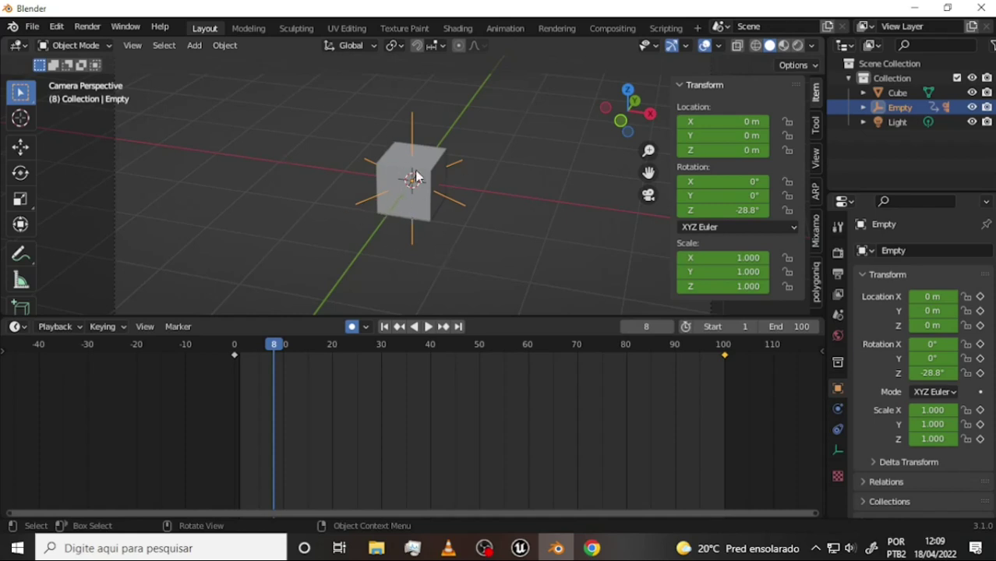
pyautogui.click(524, 548)
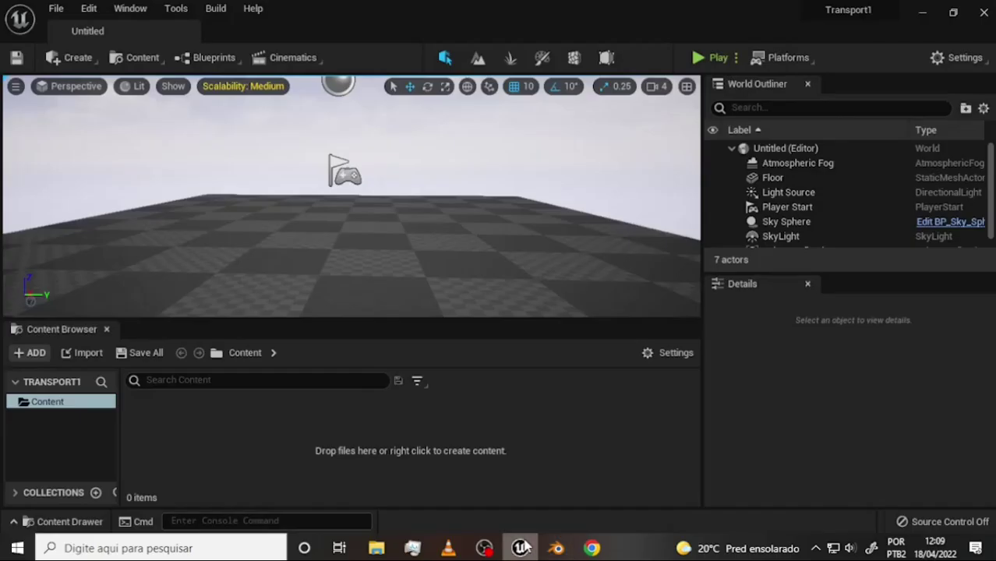
# Minimize the VLC video and OBS windows to reveal the empty Transport1 level in Unreal.
pyautogui.click(485, 549)
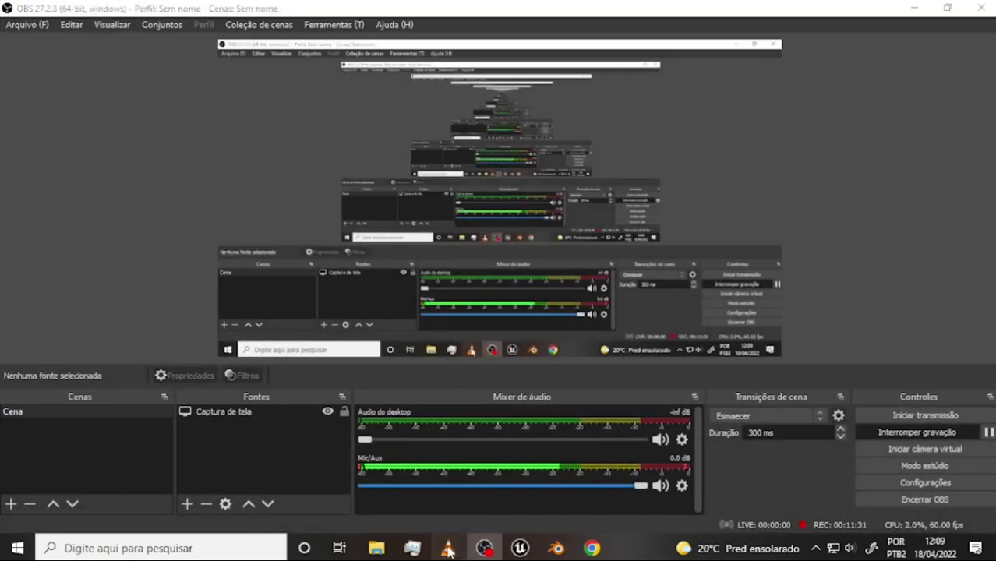
pyautogui.click(448, 548)
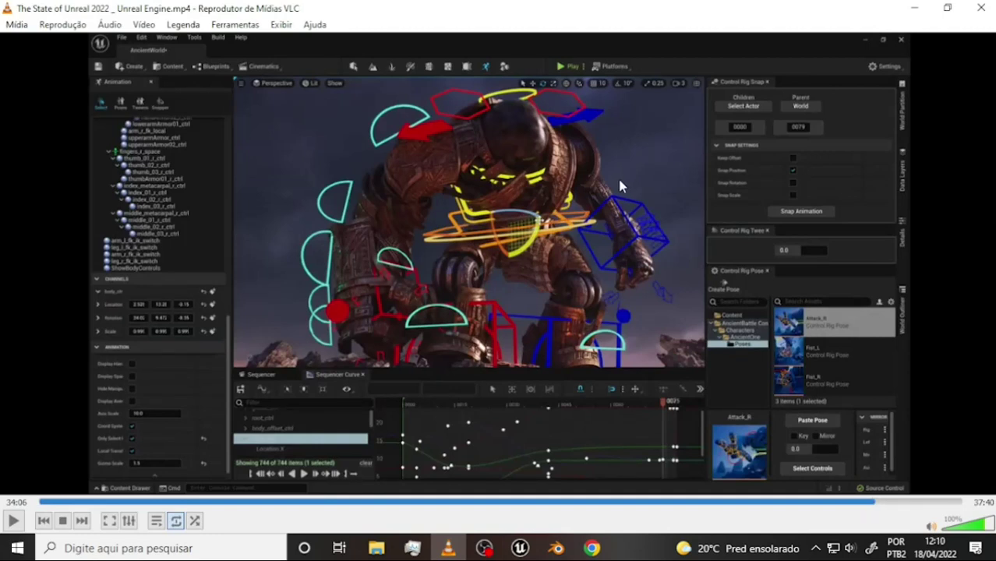
pyautogui.click(916, 8)
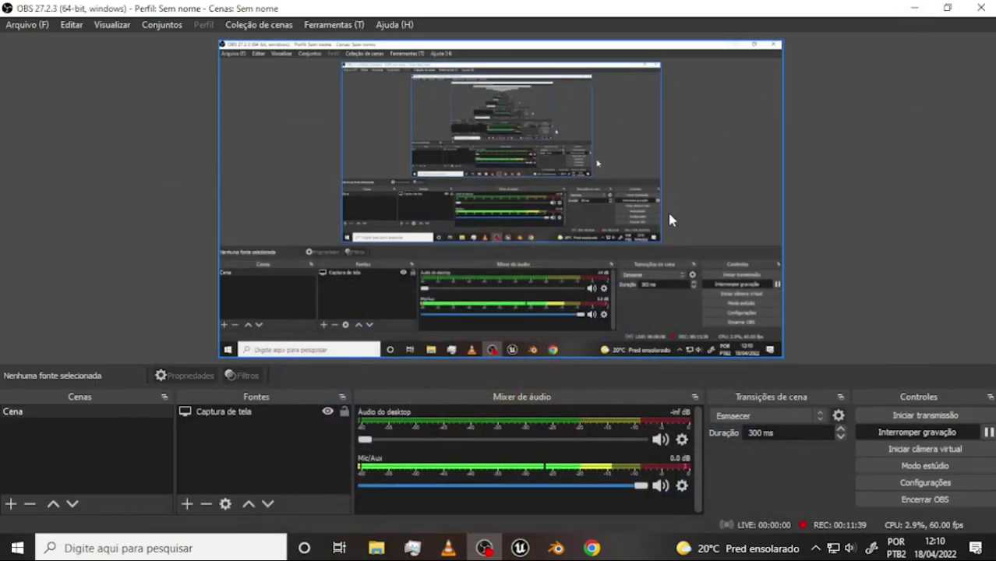
pyautogui.click(918, 9)
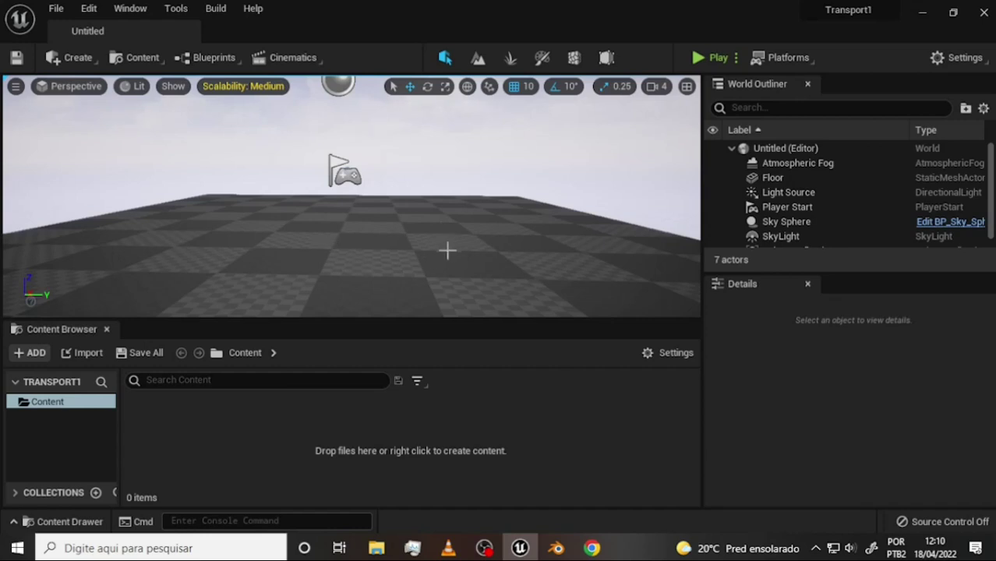
# Drag a Cube from Create > Shapes into the level, placing it at 210, -80, 50.
pyautogui.moveTo(467, 216)
pyautogui.mouseDown(button='right')
pyautogui.moveTo(506, 211)
pyautogui.moveTo(421, 217)
pyautogui.mouseUp(button='right')
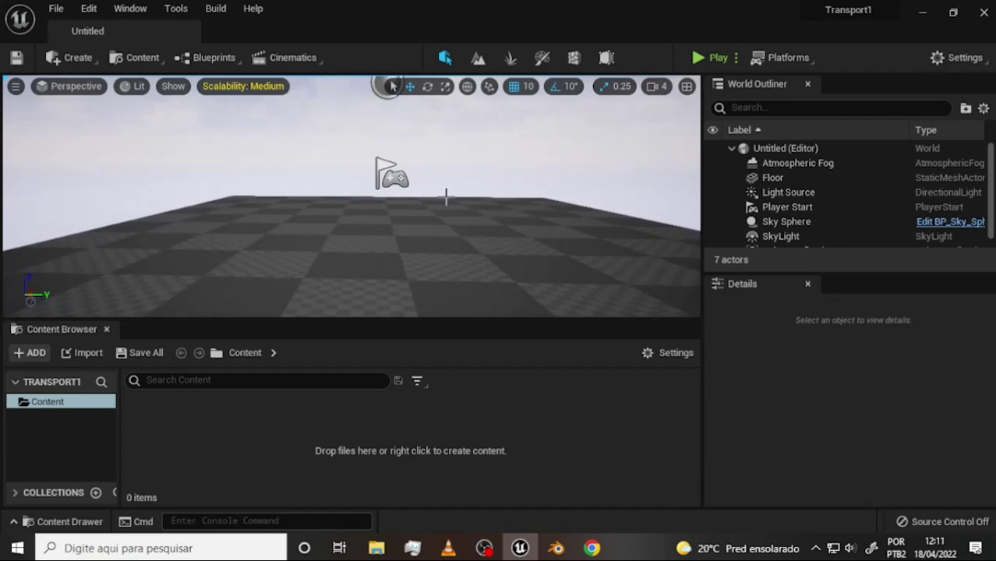
pyautogui.click(141, 61)
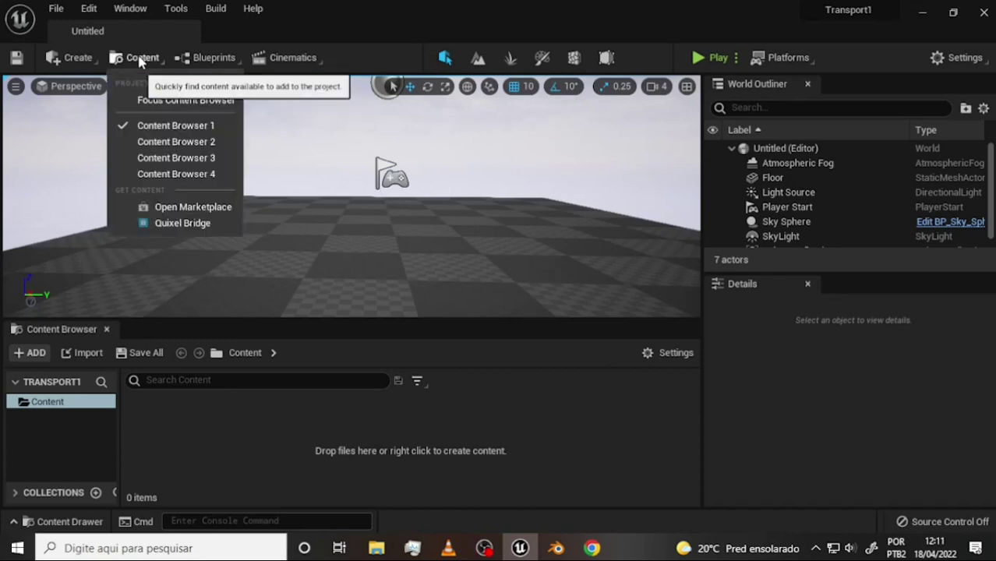
pyautogui.click(70, 65)
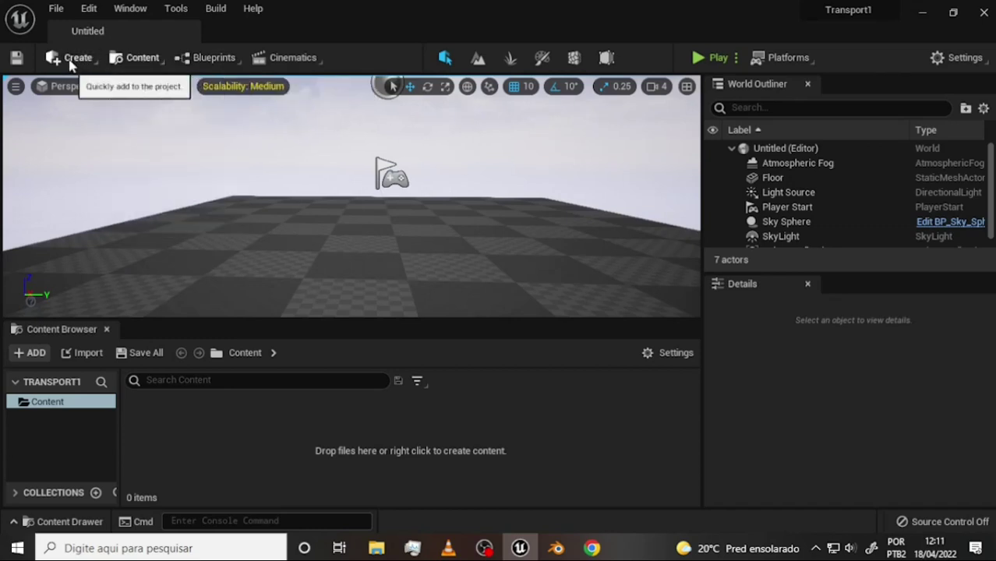
pyautogui.click(71, 66)
pyautogui.moveTo(97, 117)
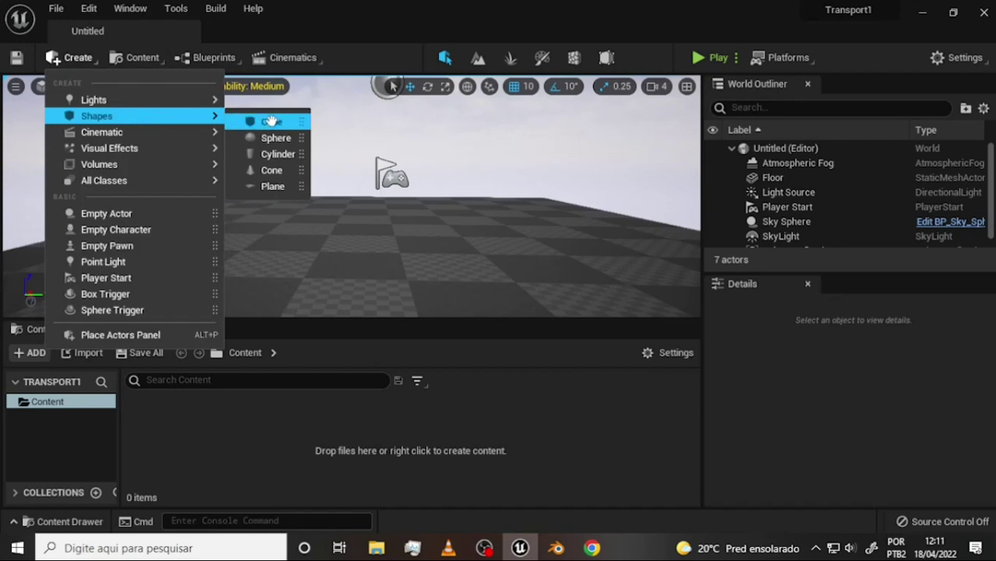
pyautogui.moveTo(270, 121); pyautogui.dragTo(529, 211)
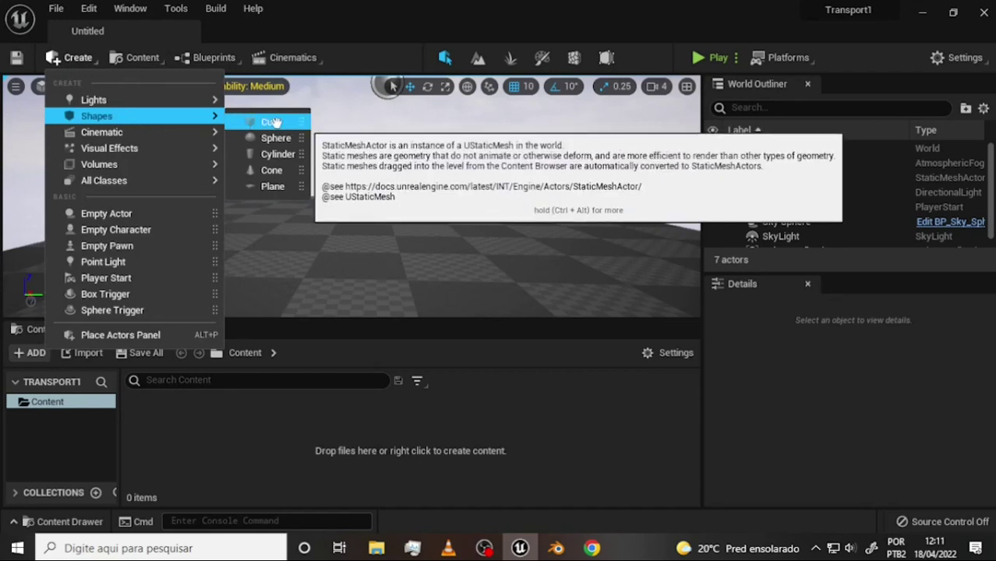
pyautogui.press('Escape')
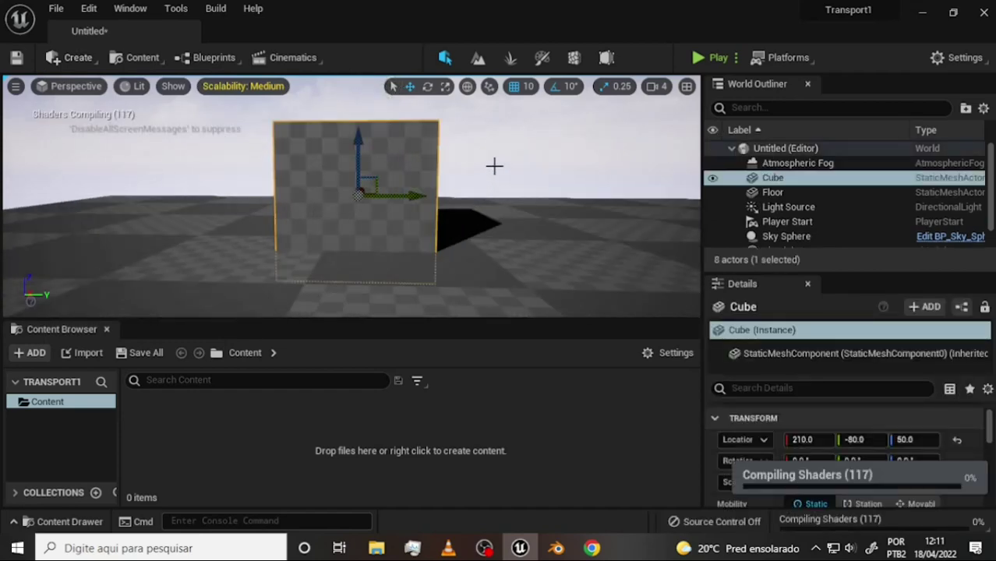
# Reset the Cube's location to the origin and raise it to 0, 0, 80.
pyautogui.moveTo(356, 165); pyautogui.dragTo(401, 119)
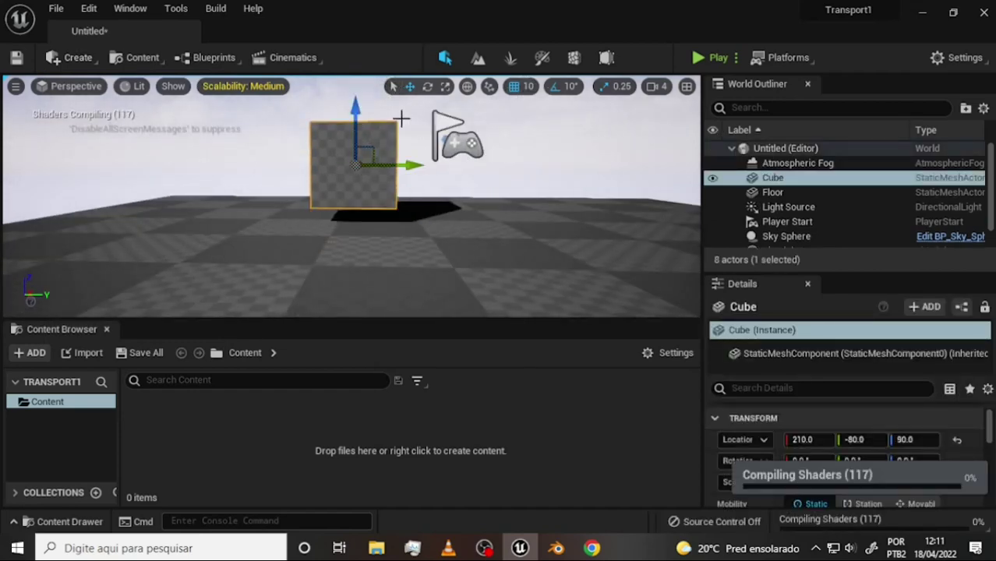
pyautogui.moveTo(402, 166); pyautogui.dragTo(396, 165)
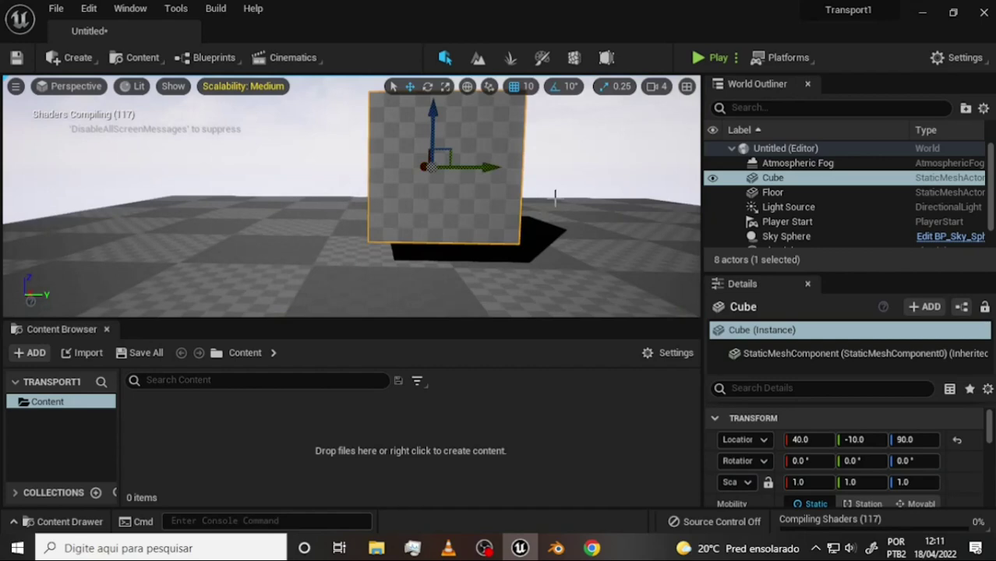
pyautogui.press('f')
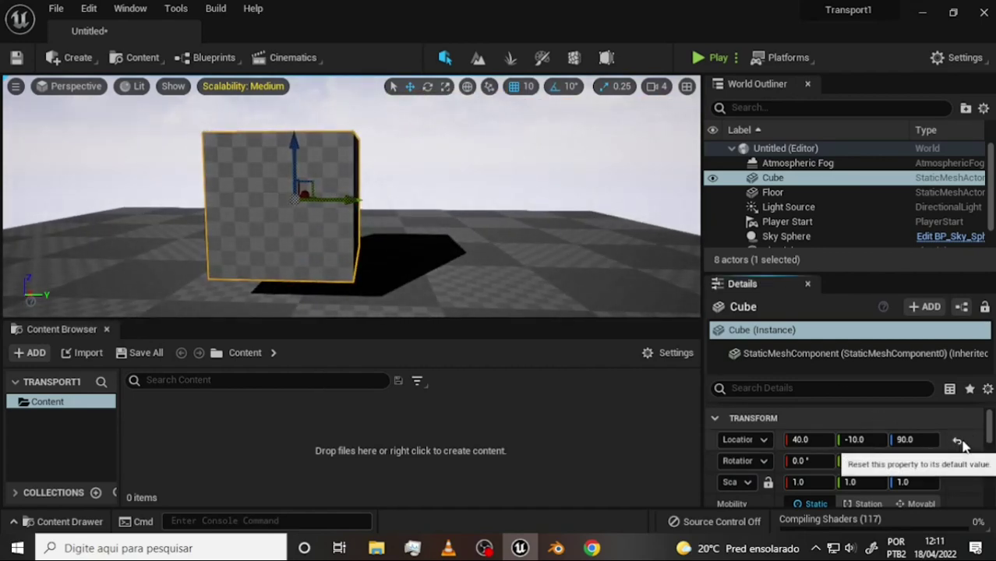
pyautogui.click(958, 439)
pyautogui.press('f')
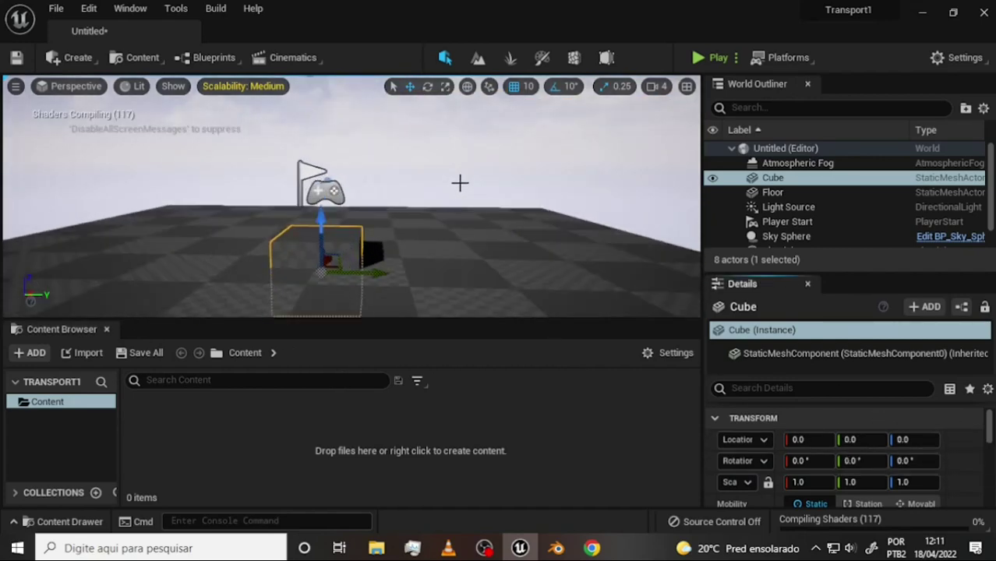
pyautogui.moveTo(326, 233); pyautogui.dragTo(322, 163)
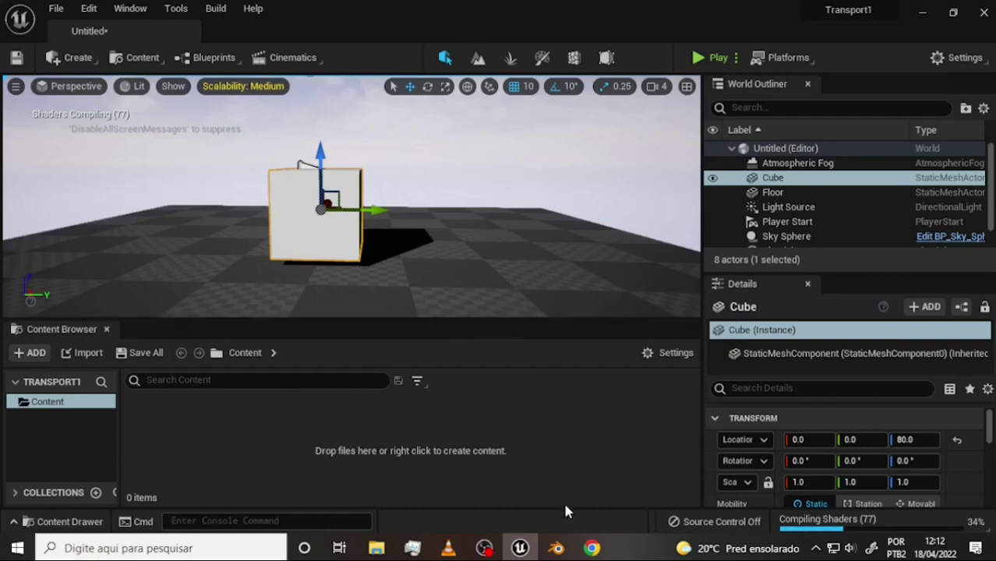
# Close the State of Unreal 2022 video in VLC, leaving OBS Studio in front.
pyautogui.click(485, 549)
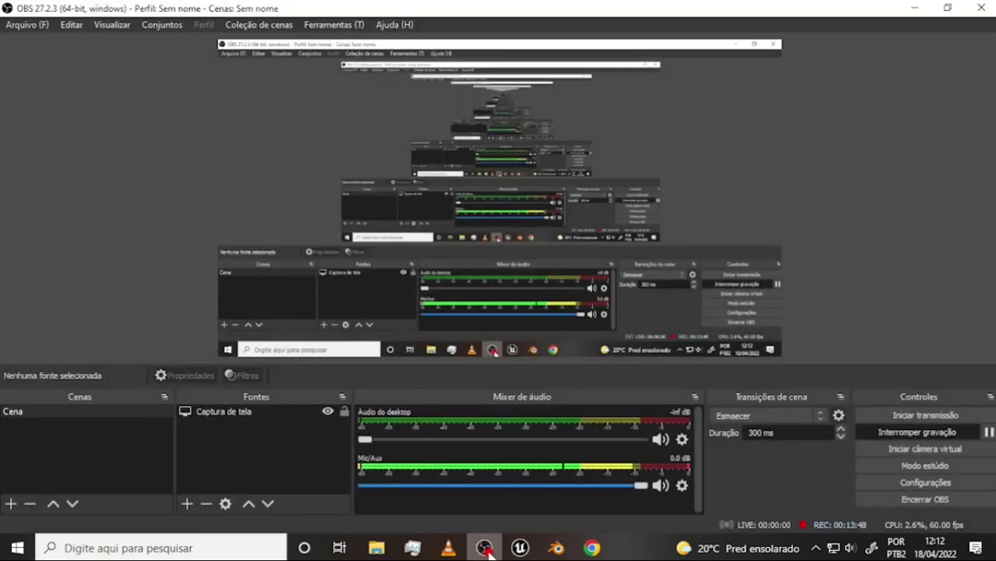
pyautogui.click(486, 549)
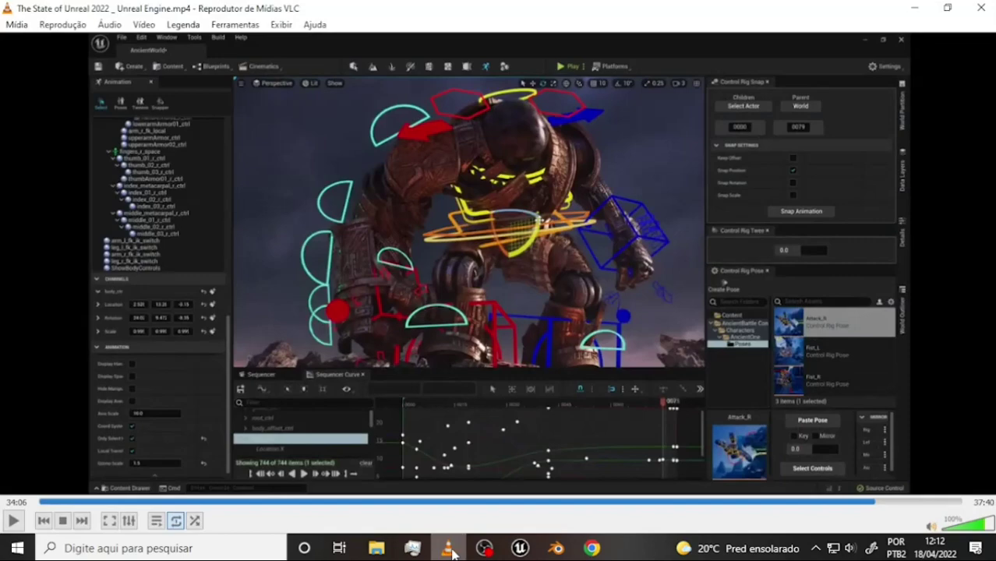
pyautogui.click(449, 548)
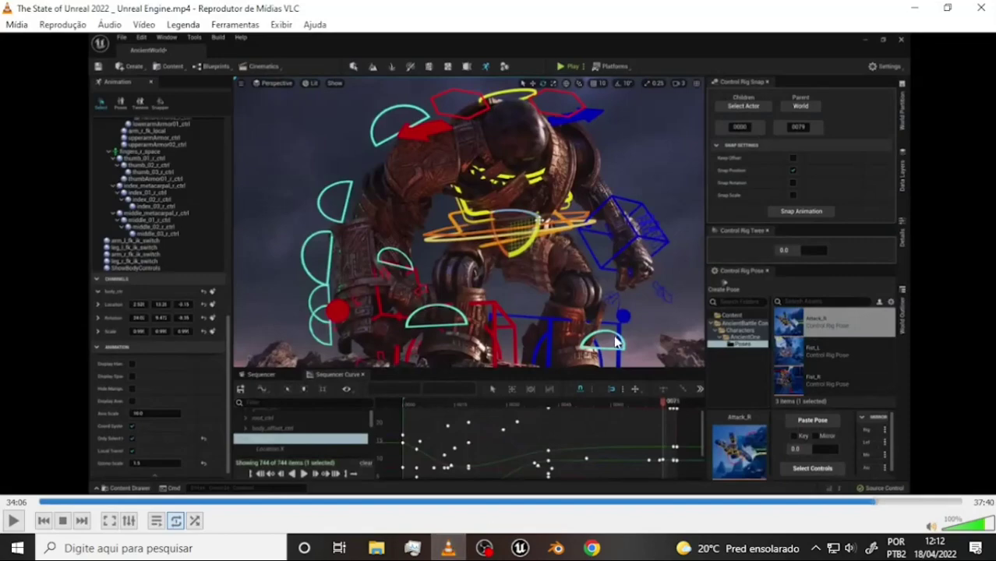
pyautogui.click(920, 9)
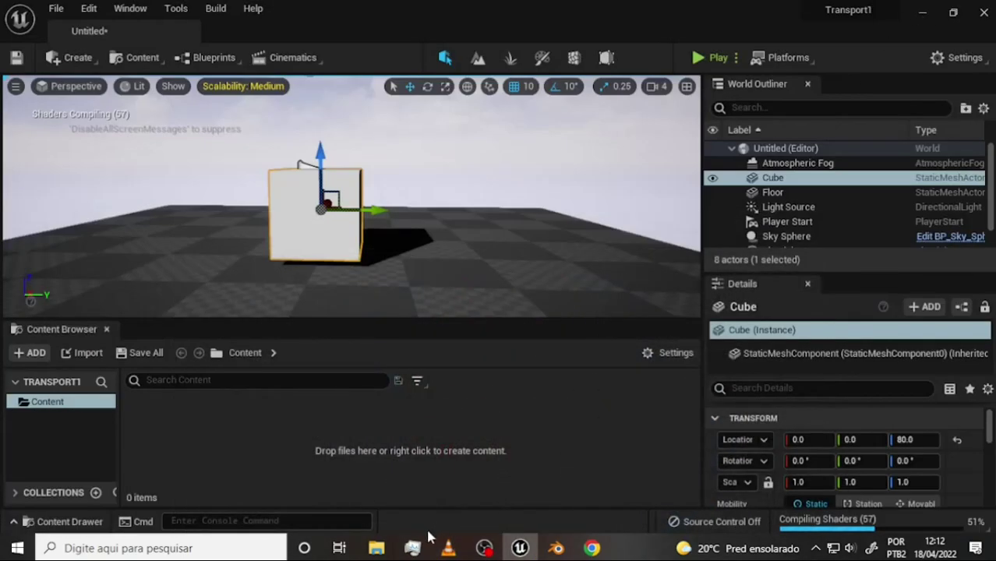
pyautogui.click(448, 548)
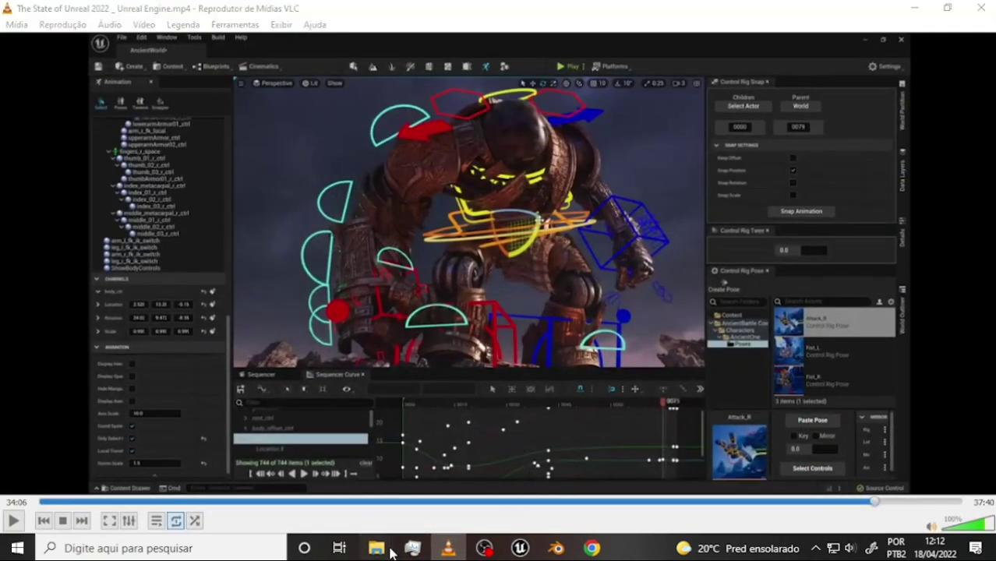
pyautogui.moveTo(377, 548)
pyautogui.click(401, 510)
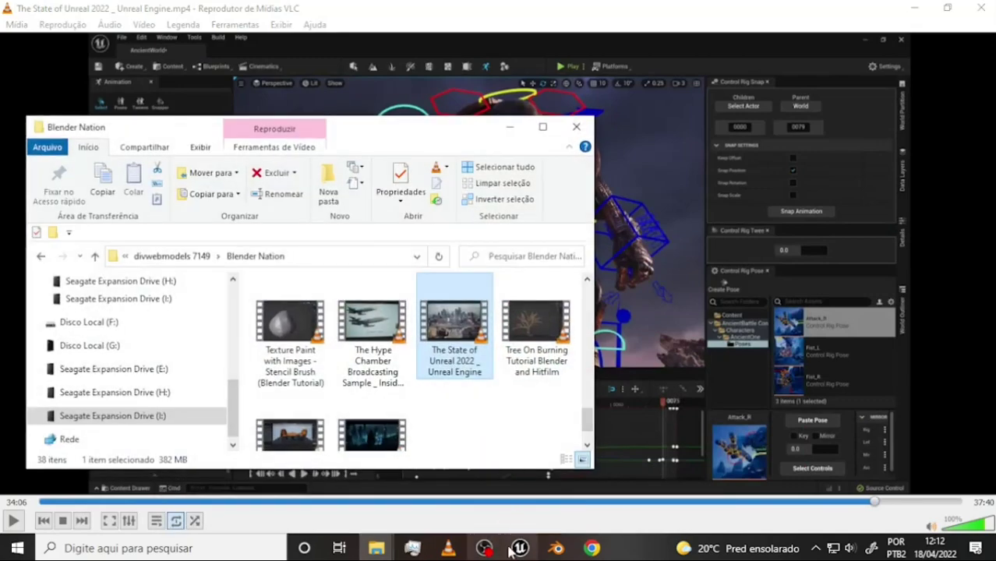
pyautogui.click(448, 548)
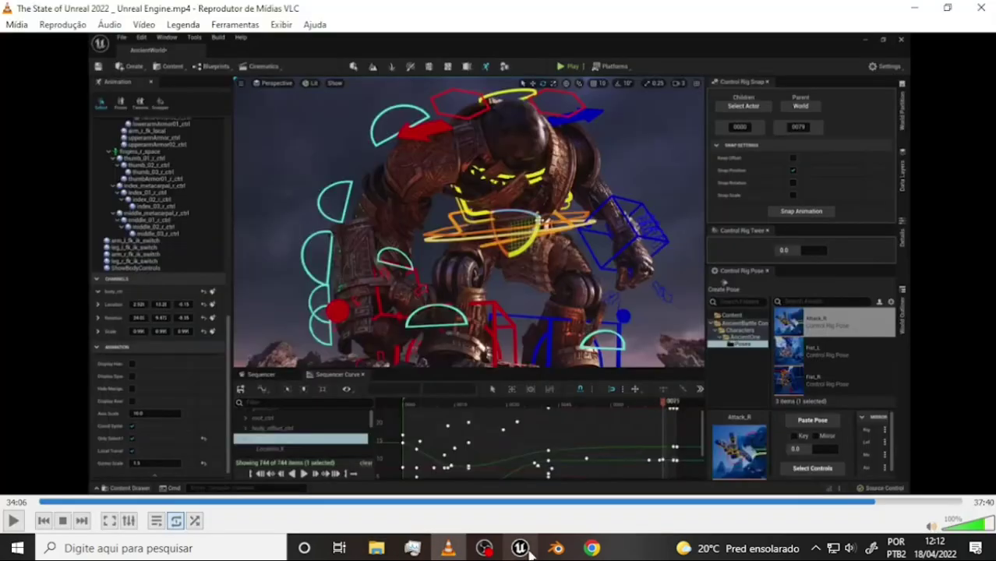
pyautogui.click(982, 7)
pyautogui.moveTo(377, 548)
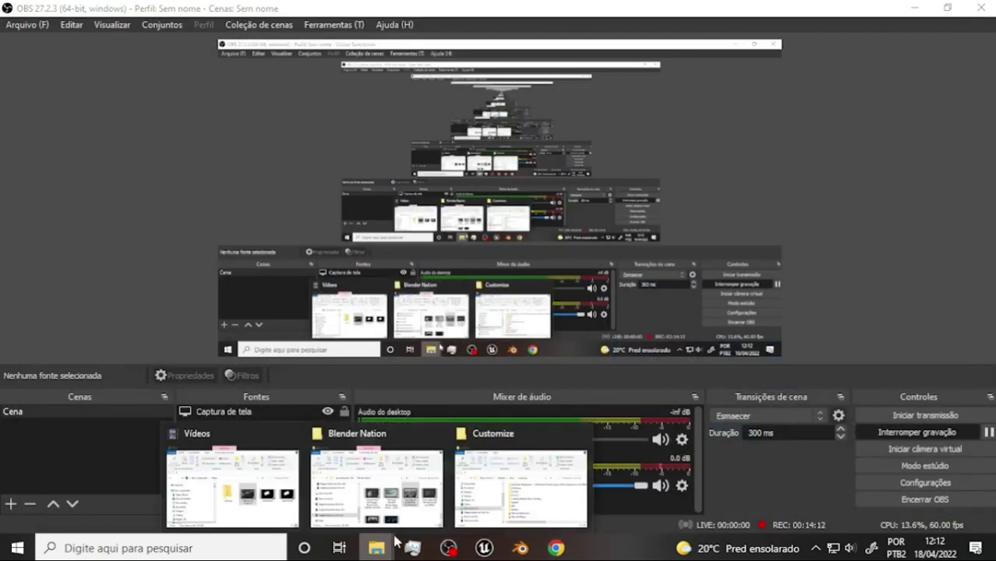
# Play Neo and Beijing Low.mp4 from the Customize folder in VLC.
pyautogui.click(521, 484)
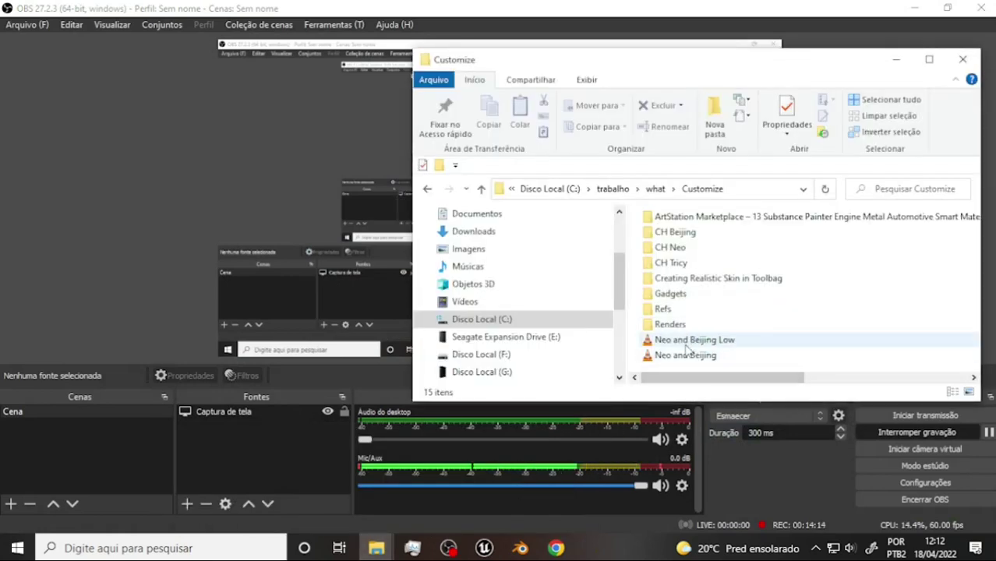
pyautogui.click(685, 342)
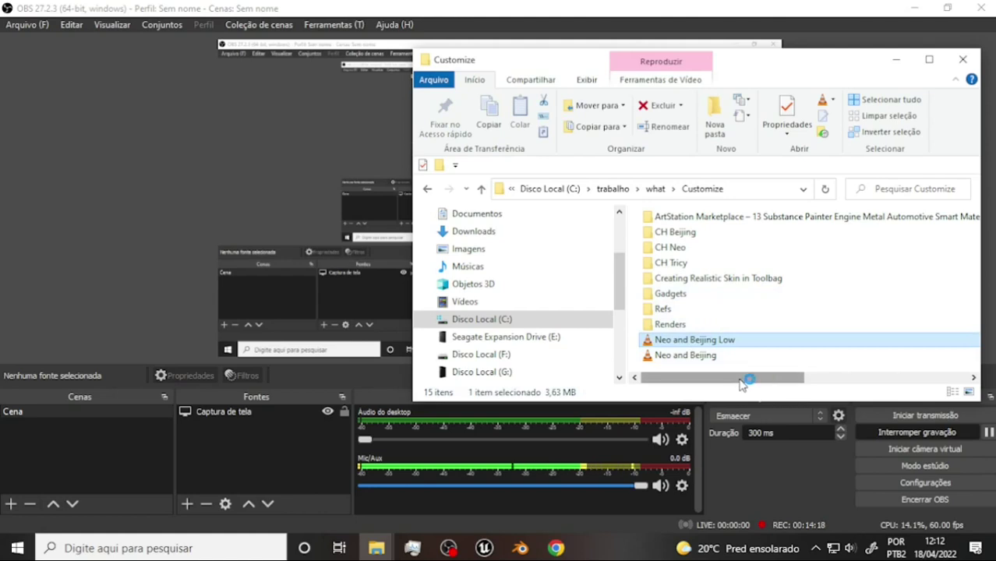
pyautogui.moveTo(742, 381); pyautogui.dragTo(852, 365)
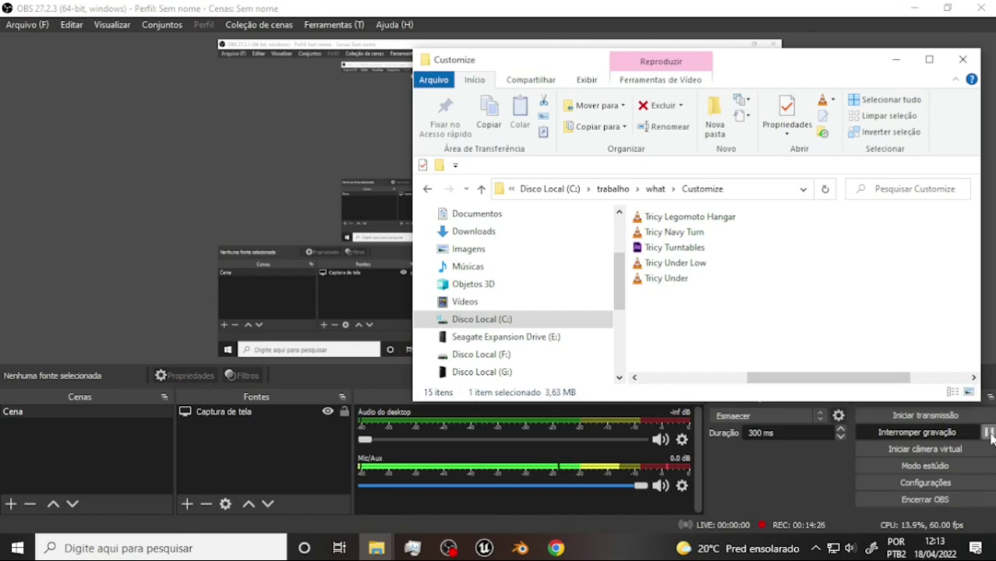
pyautogui.click(990, 434)
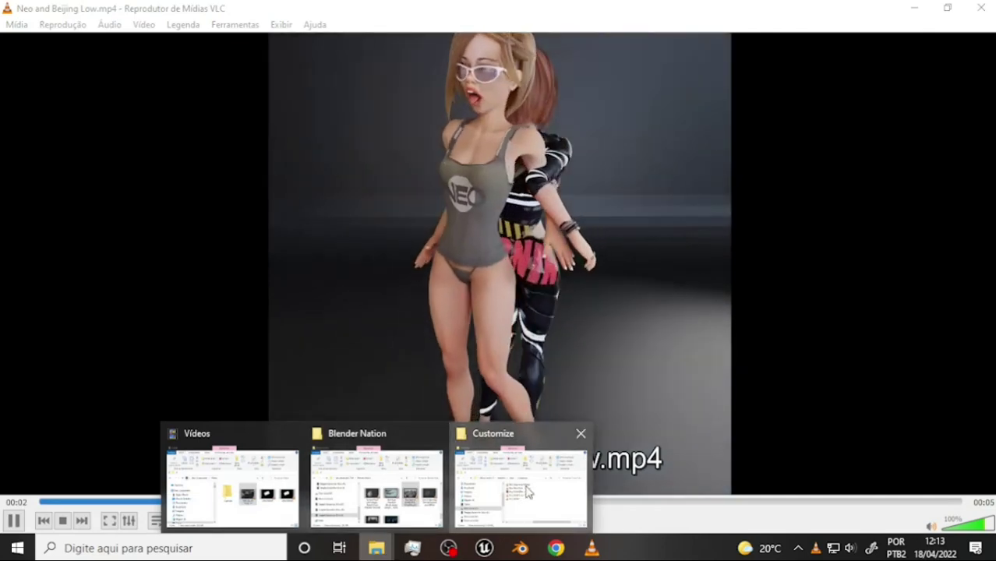
# Play Tricy Under Low, Tricy Navy Turn, then Tricy Legomoto Hangar from the Customize folder in VLC.
pyautogui.click(527, 491)
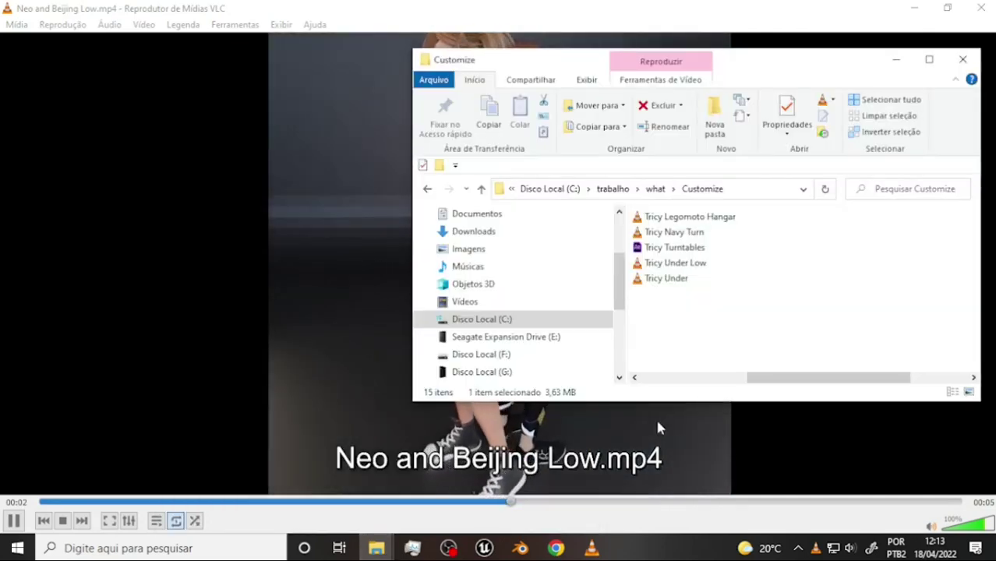
pyautogui.doubleClick(671, 265)
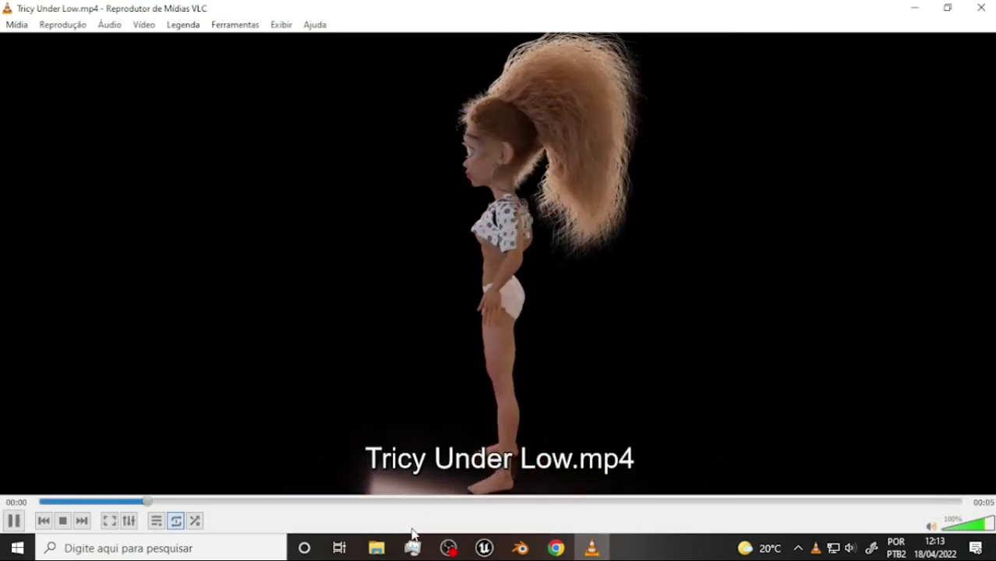
pyautogui.moveTo(377, 548)
pyautogui.click(528, 491)
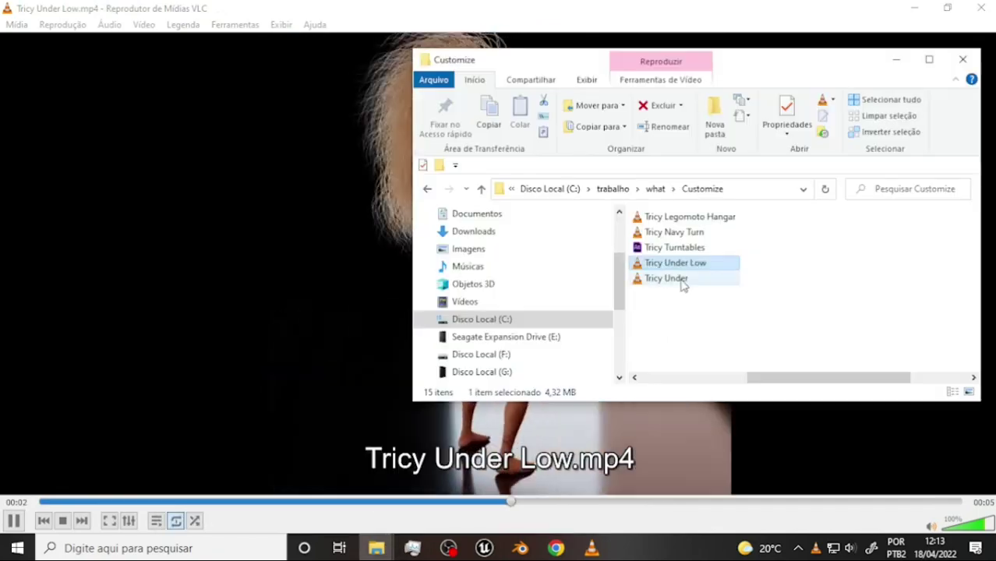
pyautogui.doubleClick(675, 232)
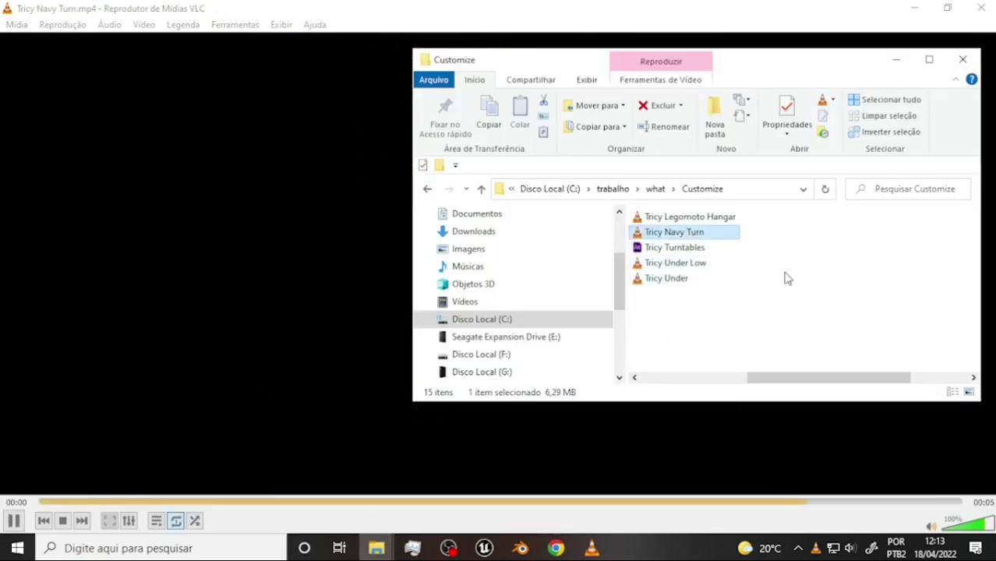
pyautogui.click(697, 18)
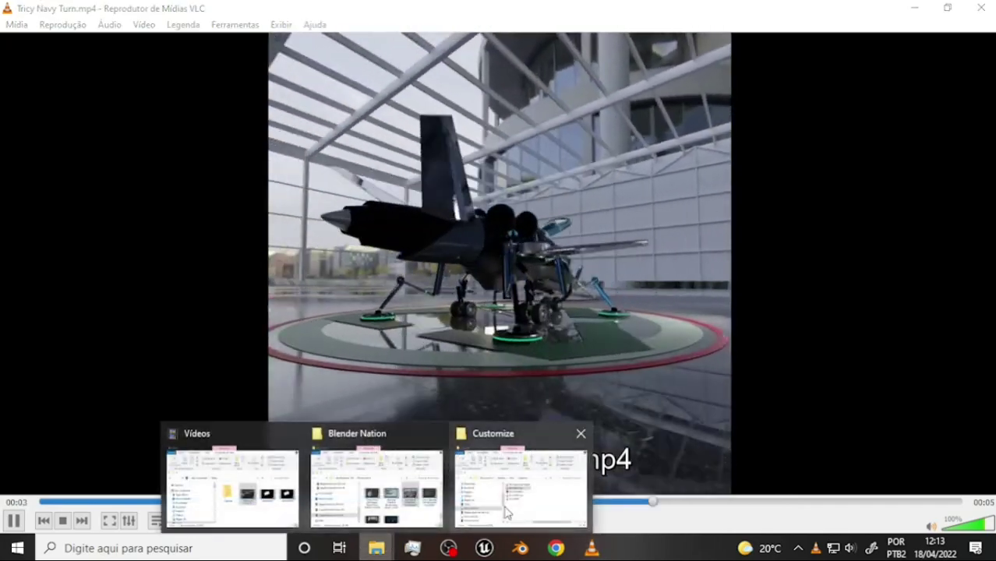
pyautogui.moveTo(377, 548)
pyautogui.click(527, 489)
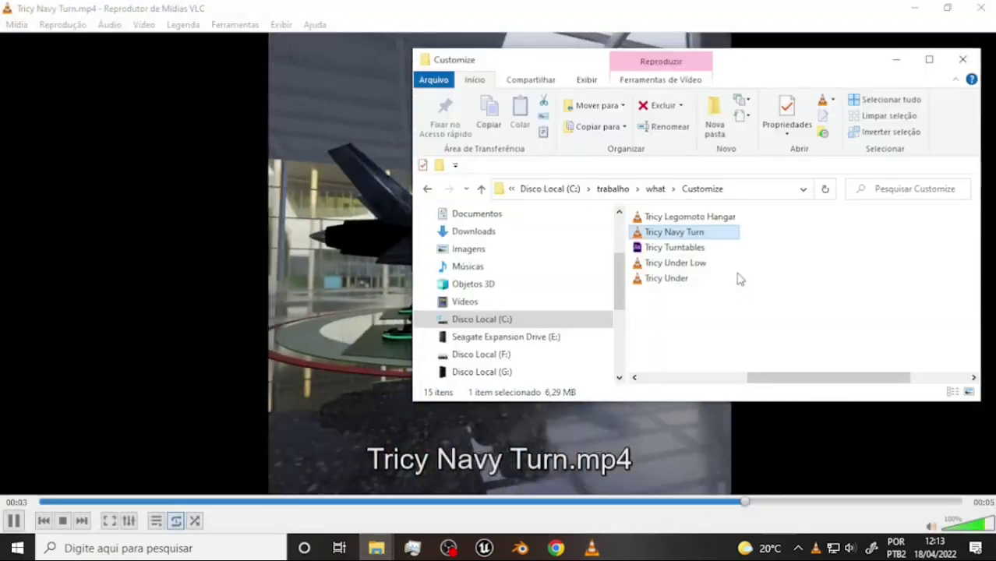
pyautogui.doubleClick(693, 219)
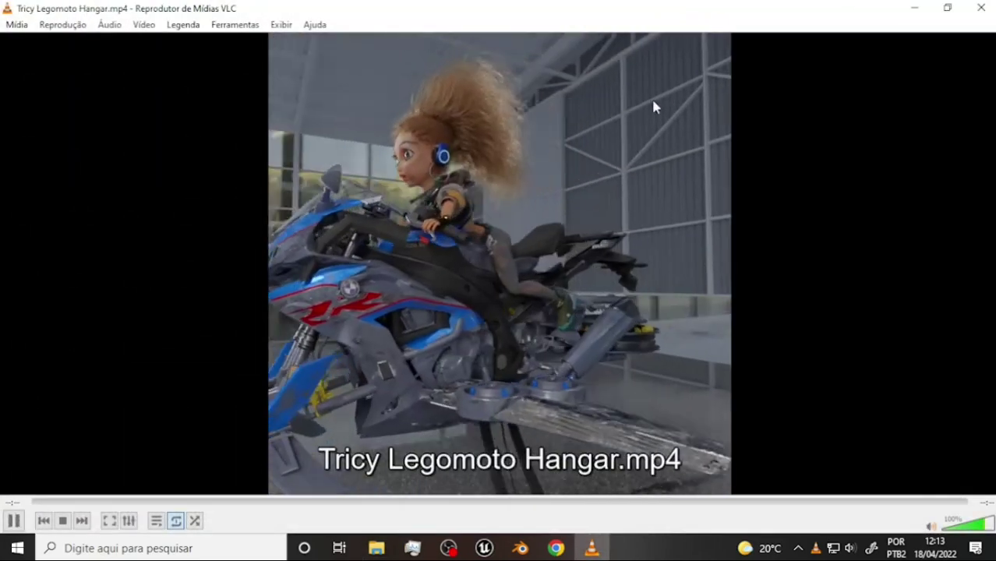